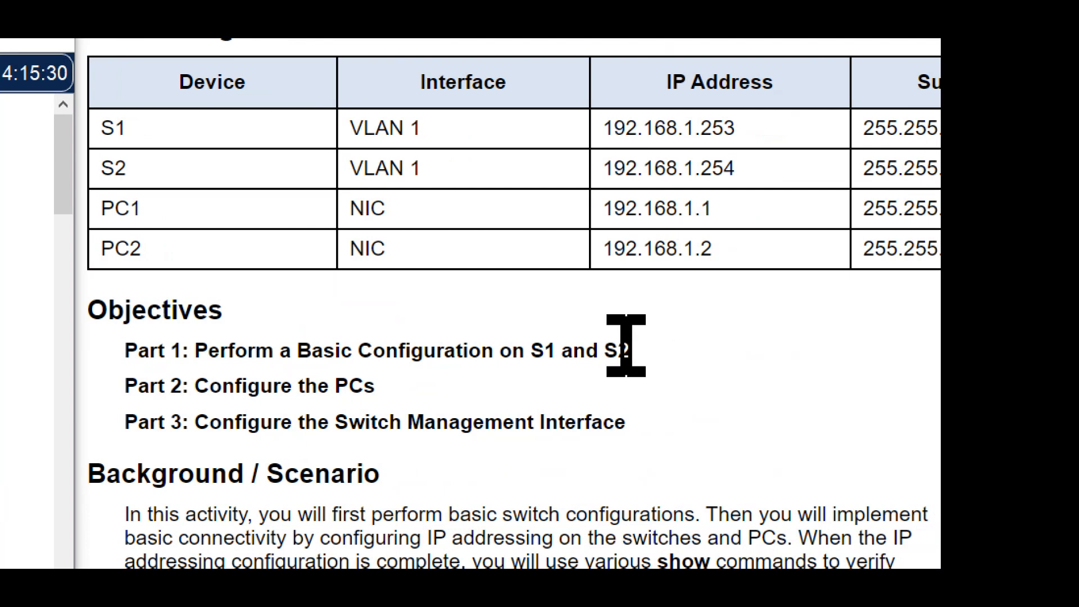
Step: Read the activity's three objectives and the Part 1, Step 1 instructions for configuring S1 with a hostname
{"action": "left_click_drag", "start_coordinate": [629, 344], "coordinate": [248, 344]}
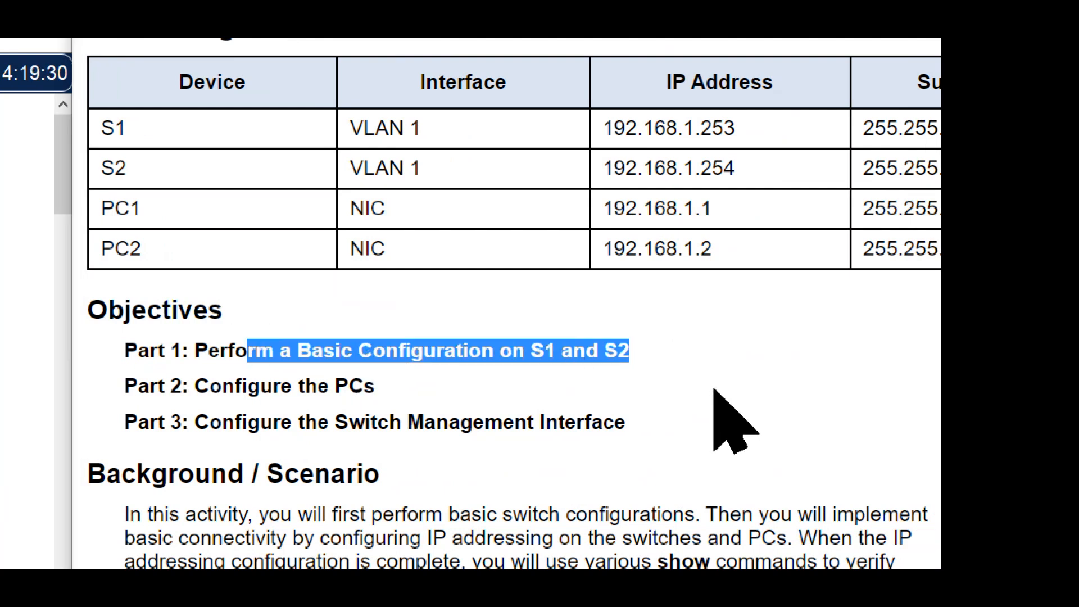
{"action": "left_click_drag", "start_coordinate": [376, 386], "coordinate": [248, 386]}
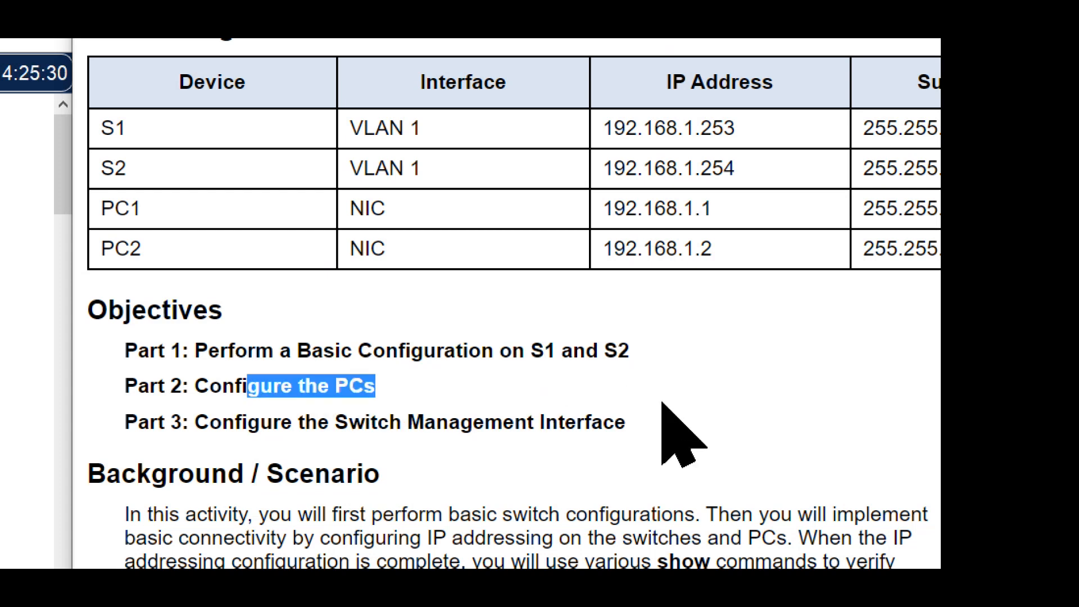
{"action": "scroll", "coordinate": [675, 376], "scroll_direction": "down", "scroll_amount": 1}
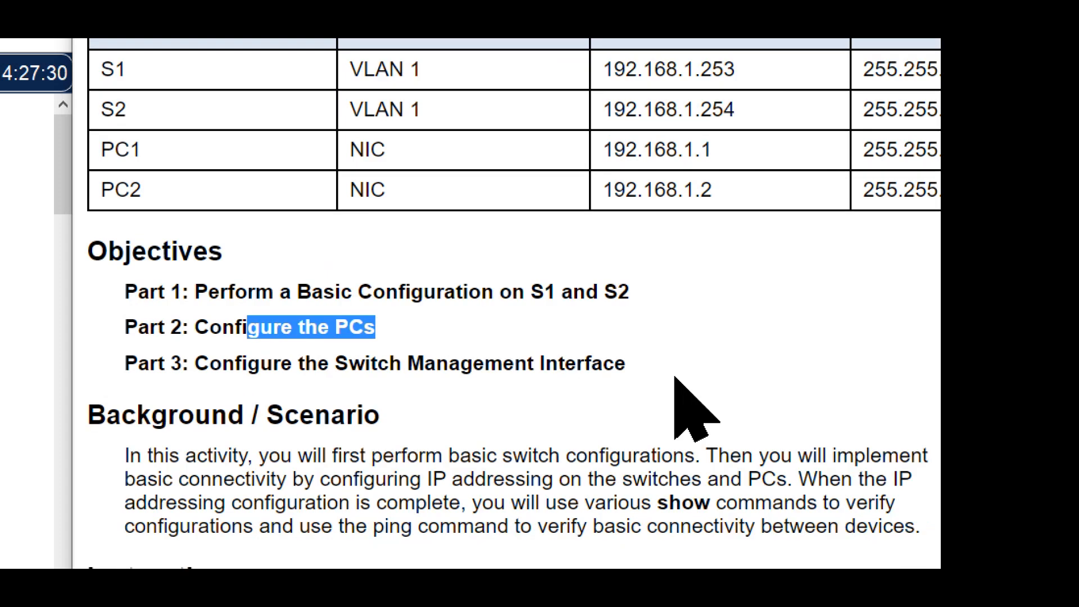
{"action": "left_click_drag", "start_coordinate": [626, 362], "coordinate": [275, 363]}
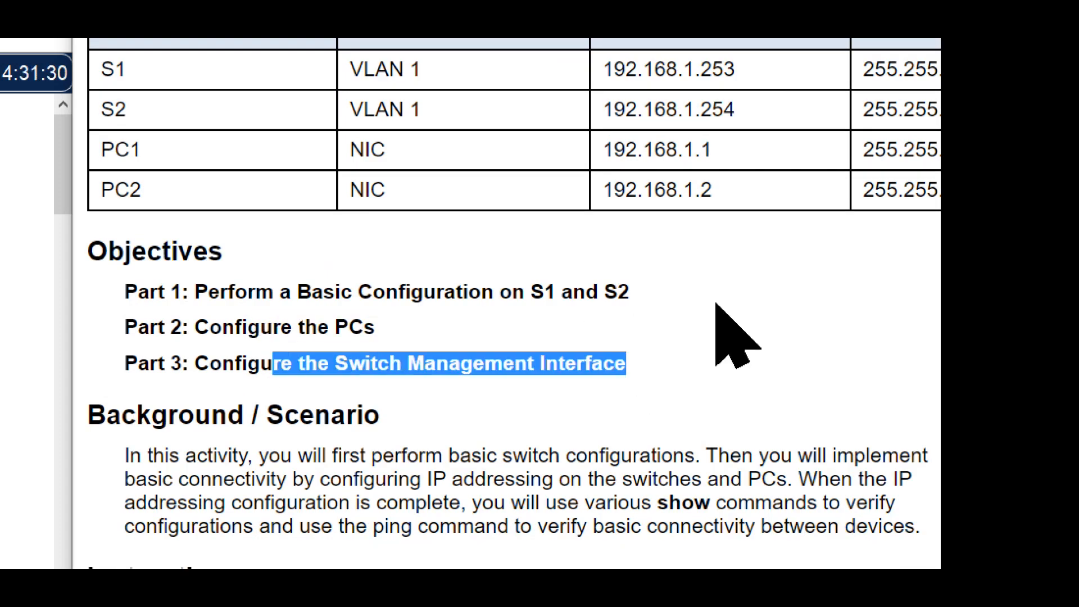
{"action": "scroll", "coordinate": [737, 337], "scroll_direction": "down", "scroll_amount": 1}
{"action": "scroll", "coordinate": [737, 337], "scroll_direction": "down", "scroll_amount": 5}
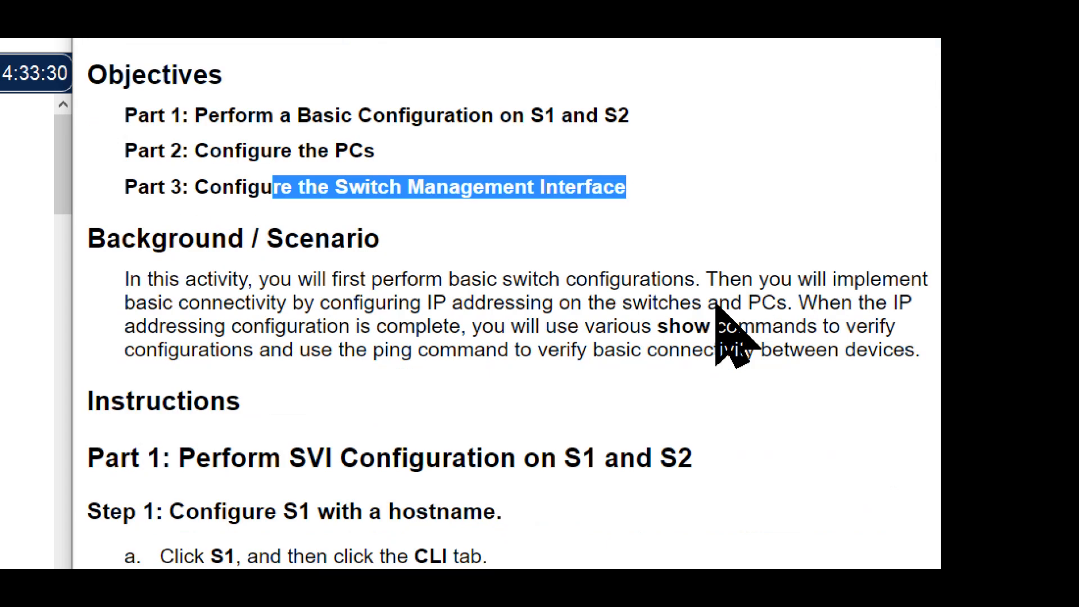
{"action": "scroll", "coordinate": [716, 305], "scroll_direction": "down", "scroll_amount": 3}
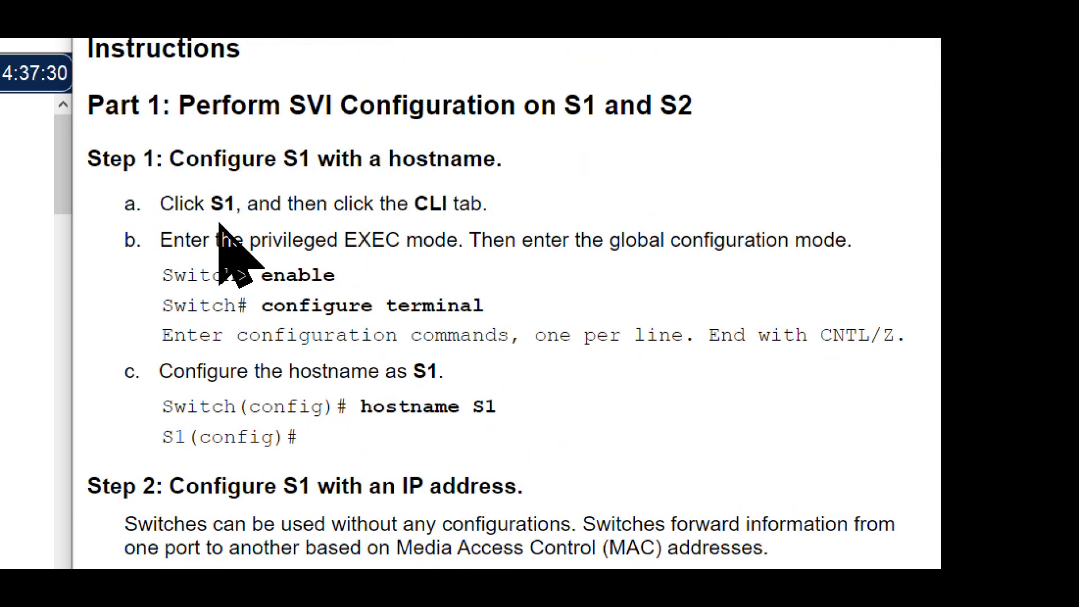
{"action": "left_click_drag", "start_coordinate": [172, 161], "coordinate": [516, 159]}
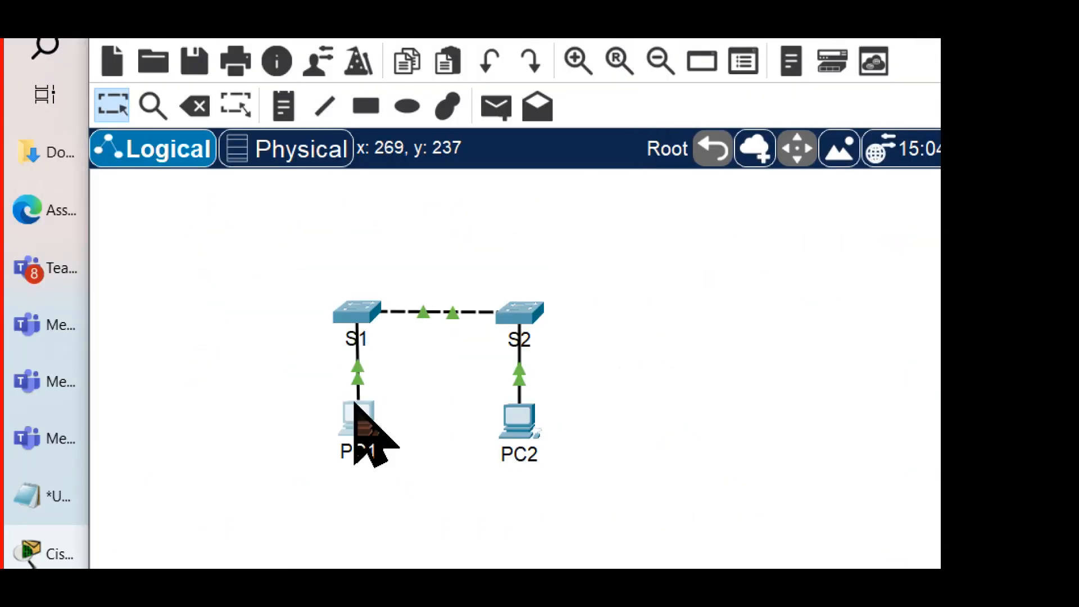
Step: Open the command line interface of switch S1 and start a console session at the user EXEC prompt
{"action": "left_click", "coordinate": [359, 315]}
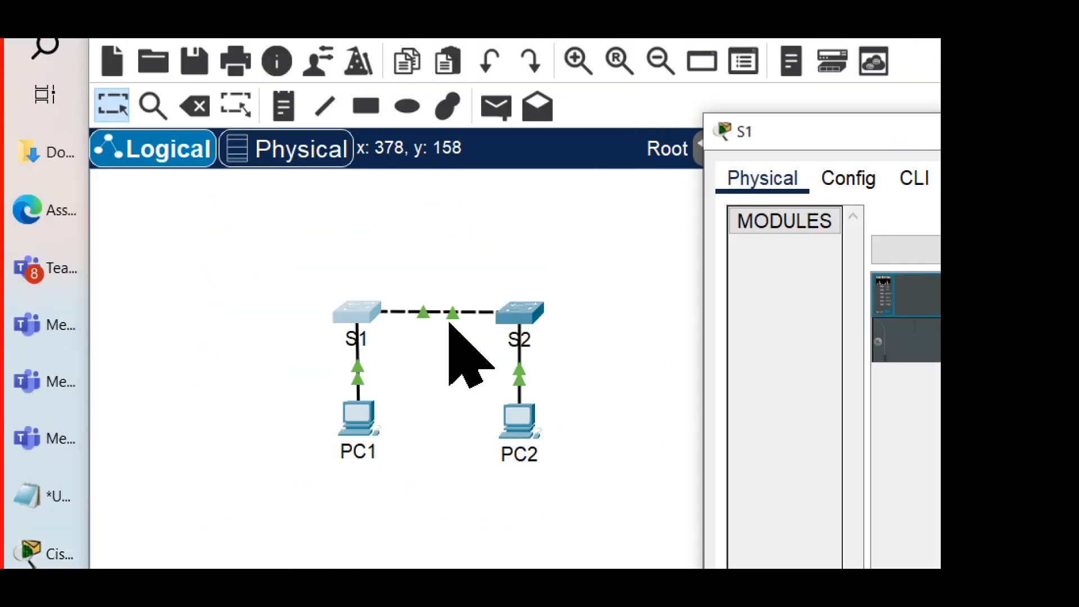
{"action": "left_click_drag", "start_coordinate": [824, 128], "coordinate": [276, 90]}
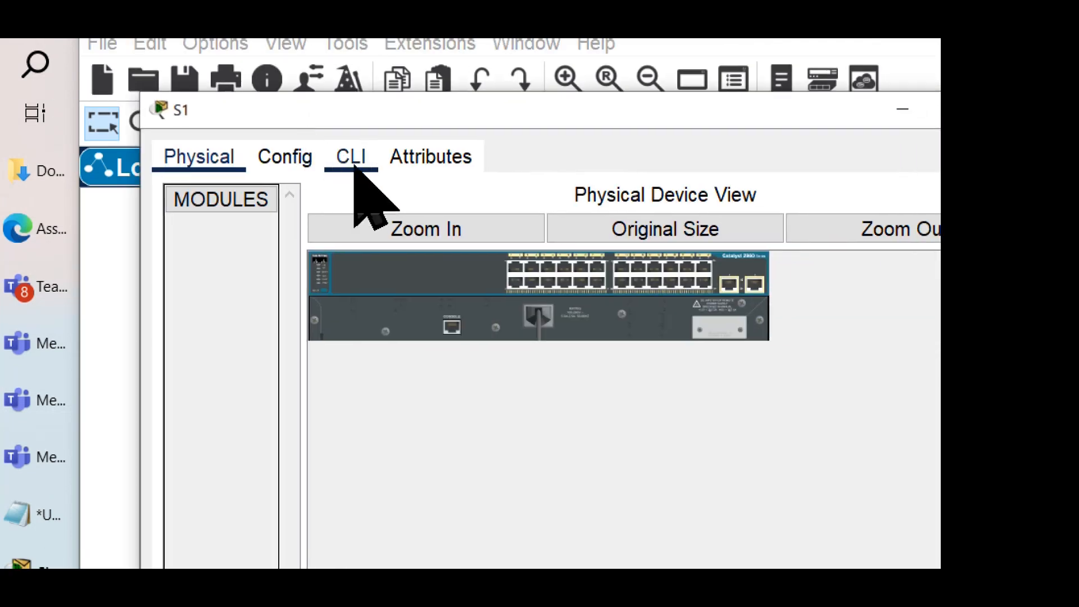
{"action": "left_click", "coordinate": [353, 161]}
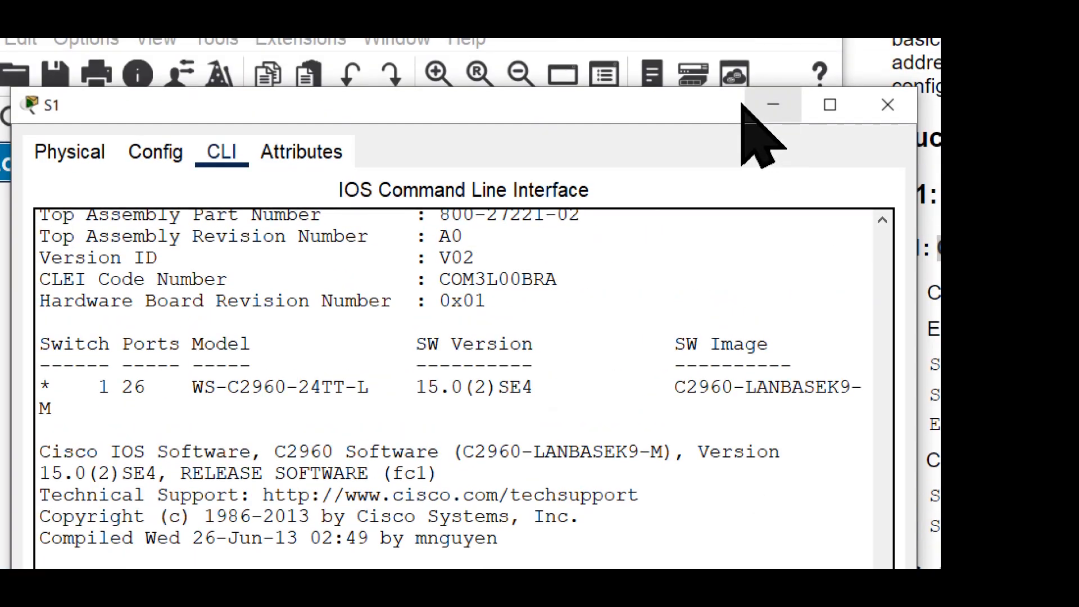
{"action": "left_click_drag", "start_coordinate": [698, 64], "coordinate": [696, 137]}
{"action": "left_click_drag", "start_coordinate": [663, 201], "coordinate": [659, 108]}
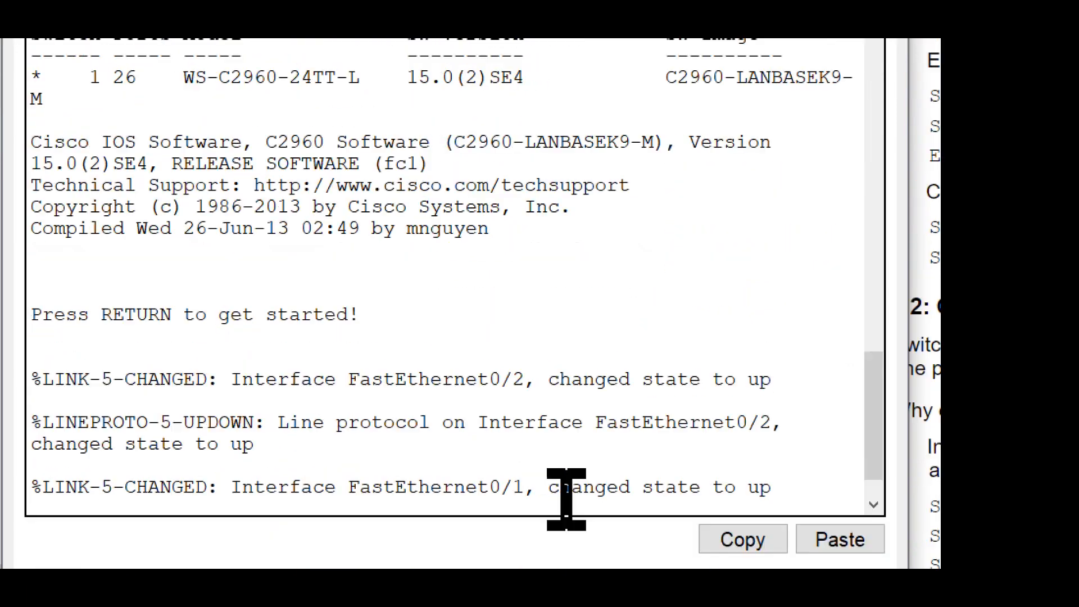
{"action": "key", "text": "Return"}
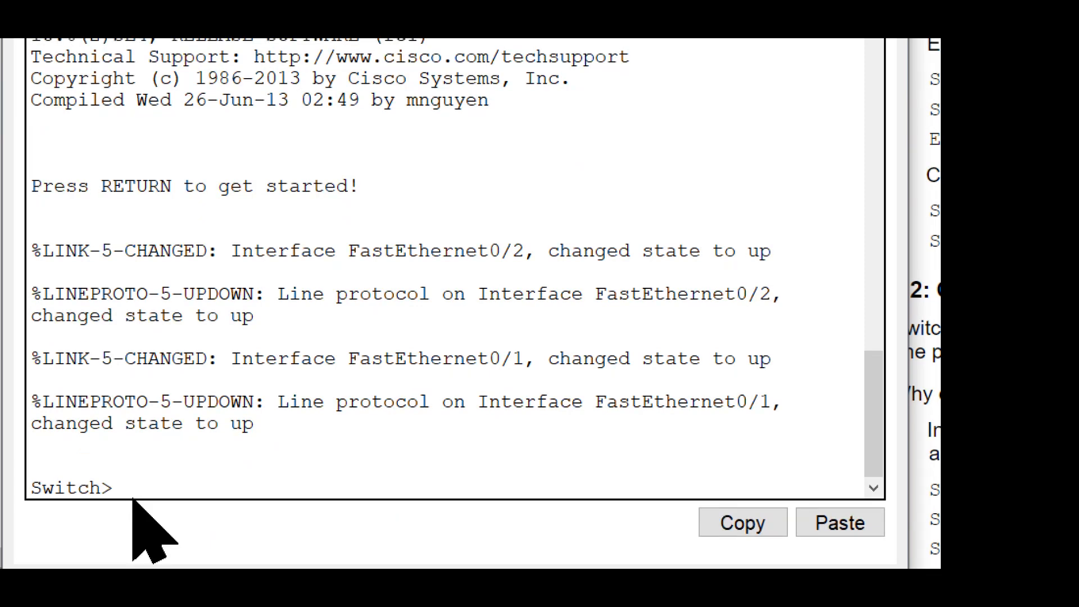
{"action": "left_click_drag", "start_coordinate": [125, 487], "coordinate": [28, 488]}
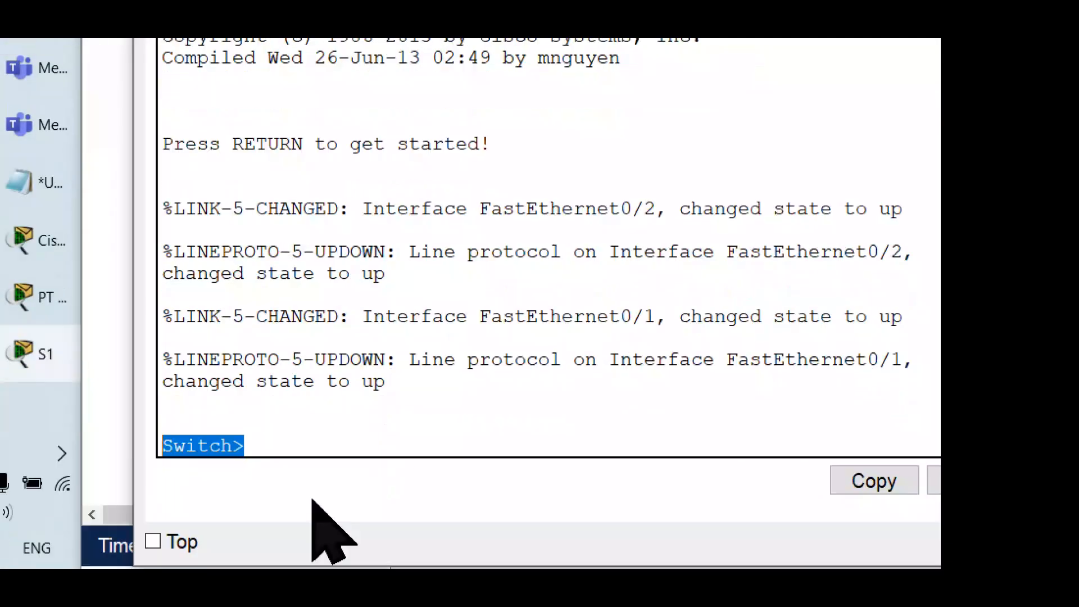
{"action": "left_click", "coordinate": [302, 438]}
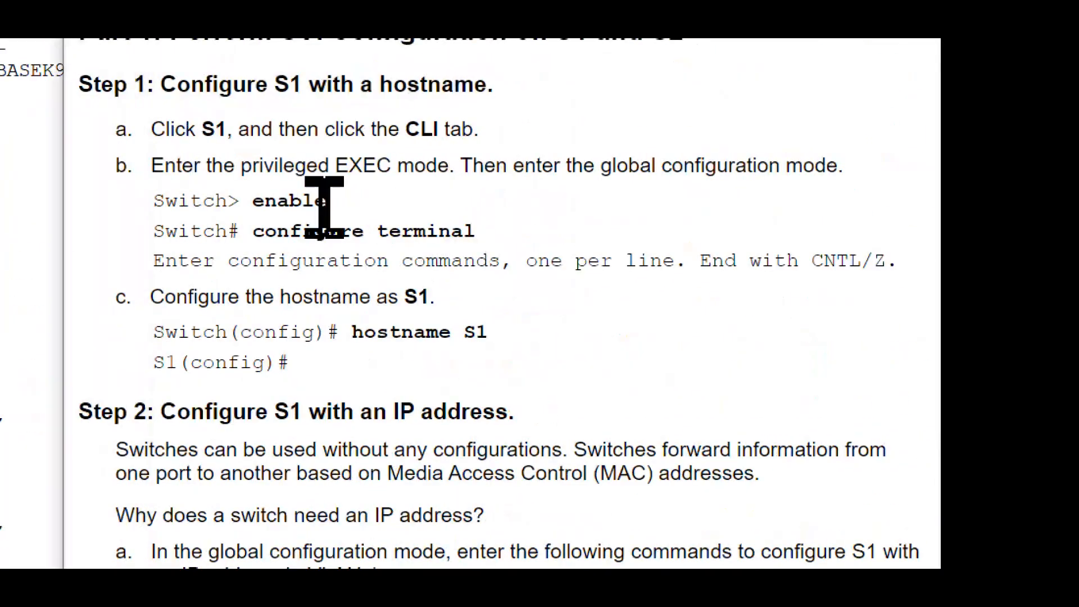
Step: Enter privileged EXEC mode on S1 with the enable command, following Step 1b of the instructions
{"action": "left_click_drag", "start_coordinate": [327, 202], "coordinate": [228, 203]}
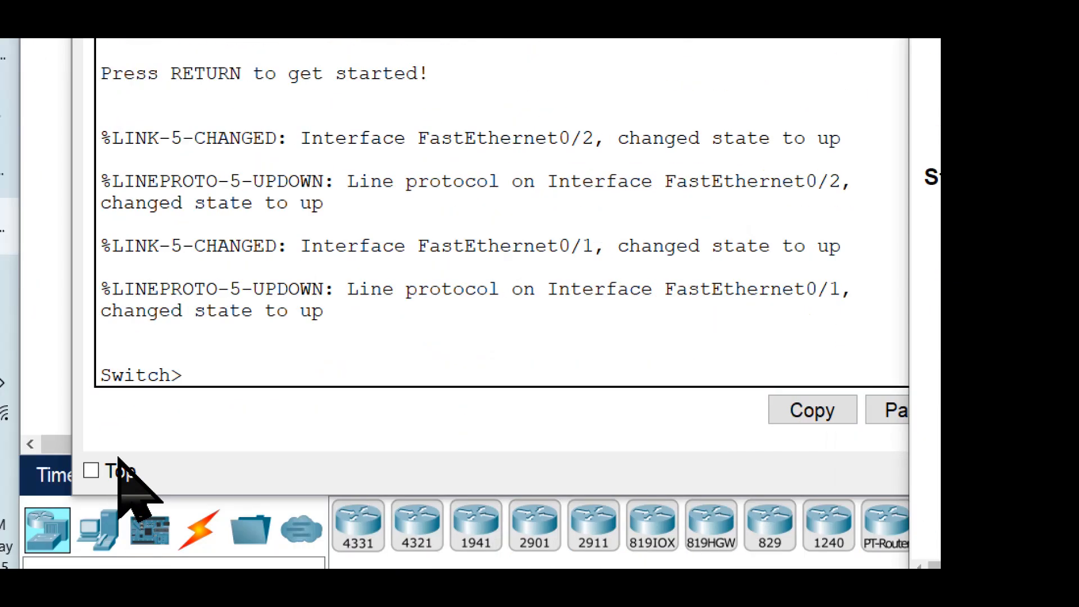
{"action": "left_click", "coordinate": [253, 349]}
{"action": "type", "text": "enable"}
{"action": "key", "text": "Return"}
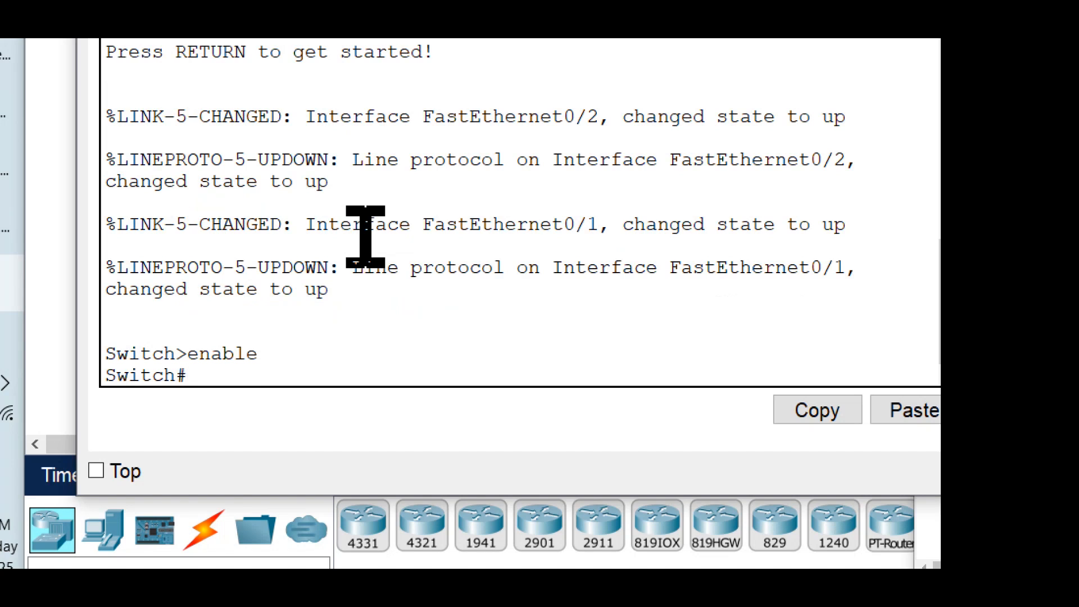
{"action": "key", "text": "Return"}
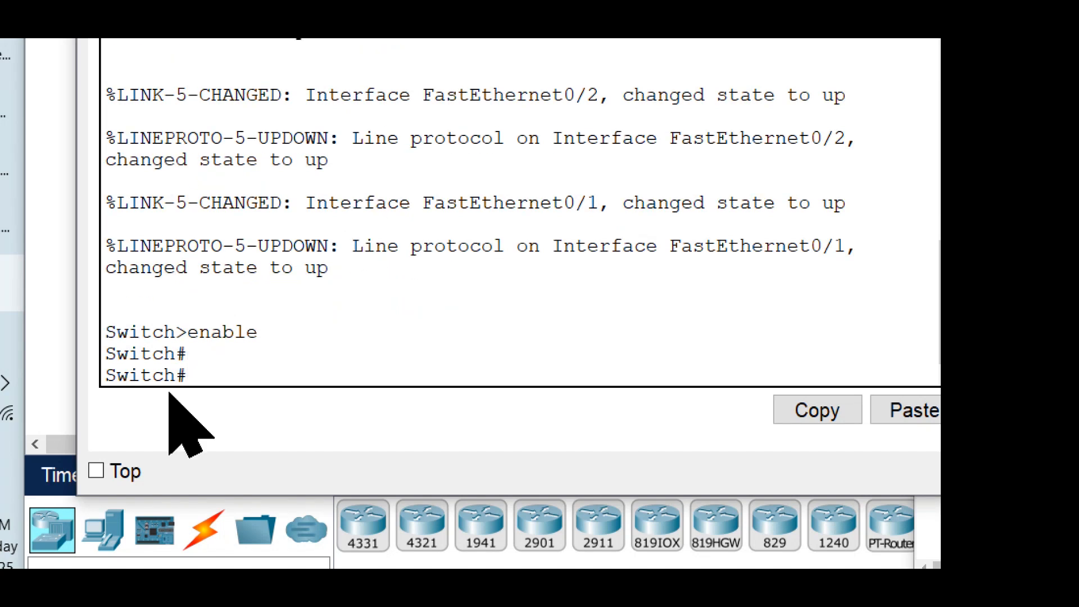
{"action": "left_click_drag", "start_coordinate": [188, 375], "coordinate": [107, 382]}
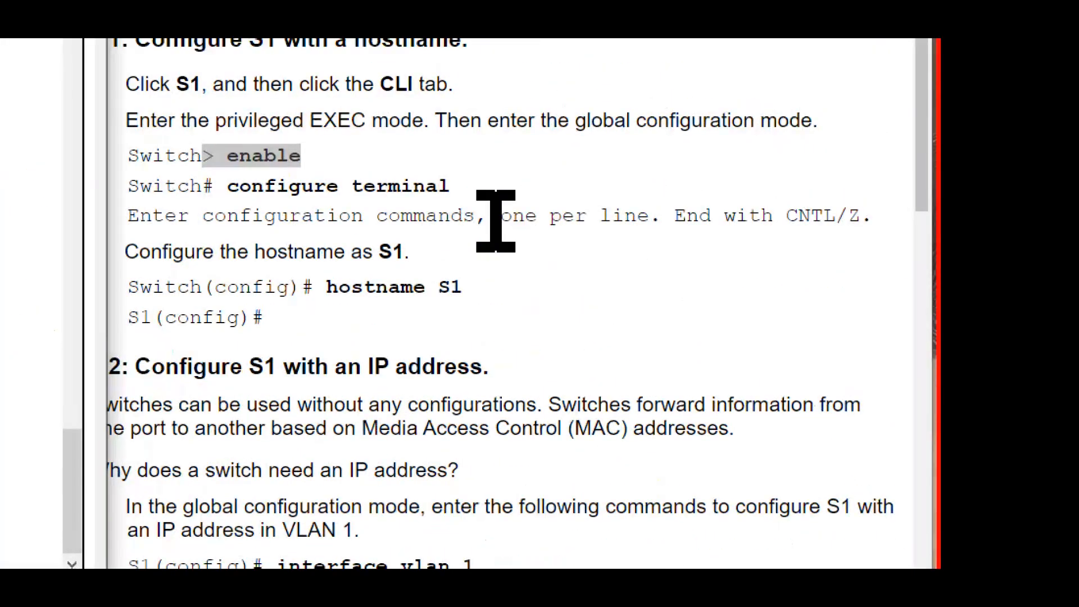
Step: Enter global configuration mode on S1 with the configure terminal command
{"action": "left_click_drag", "start_coordinate": [449, 186], "coordinate": [215, 186]}
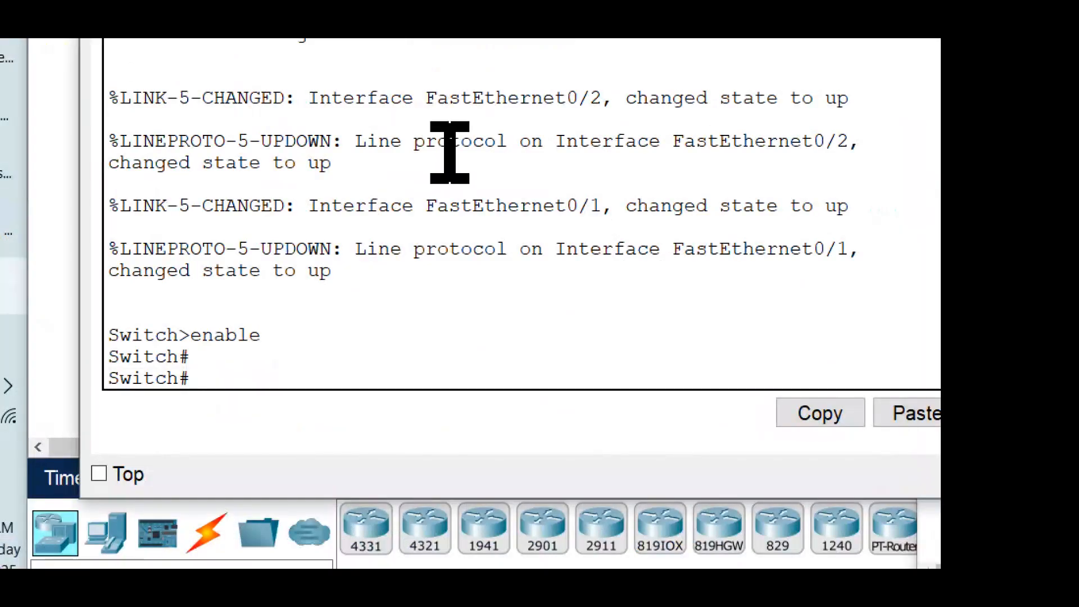
{"action": "type", "text": "configure t"}
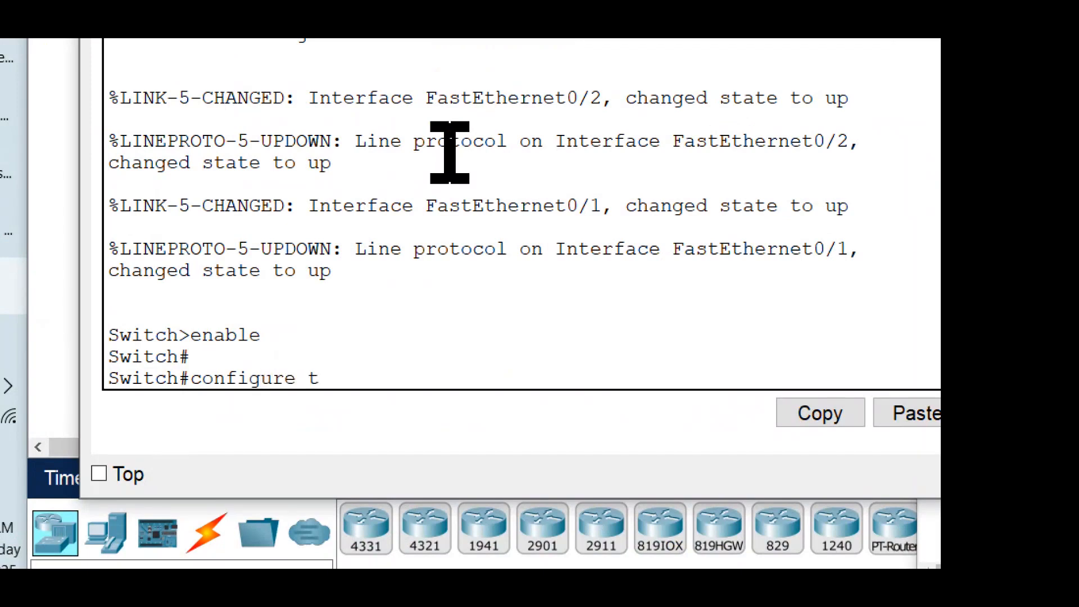
{"action": "type", "text": "erminal"}
{"action": "key", "text": "Return"}
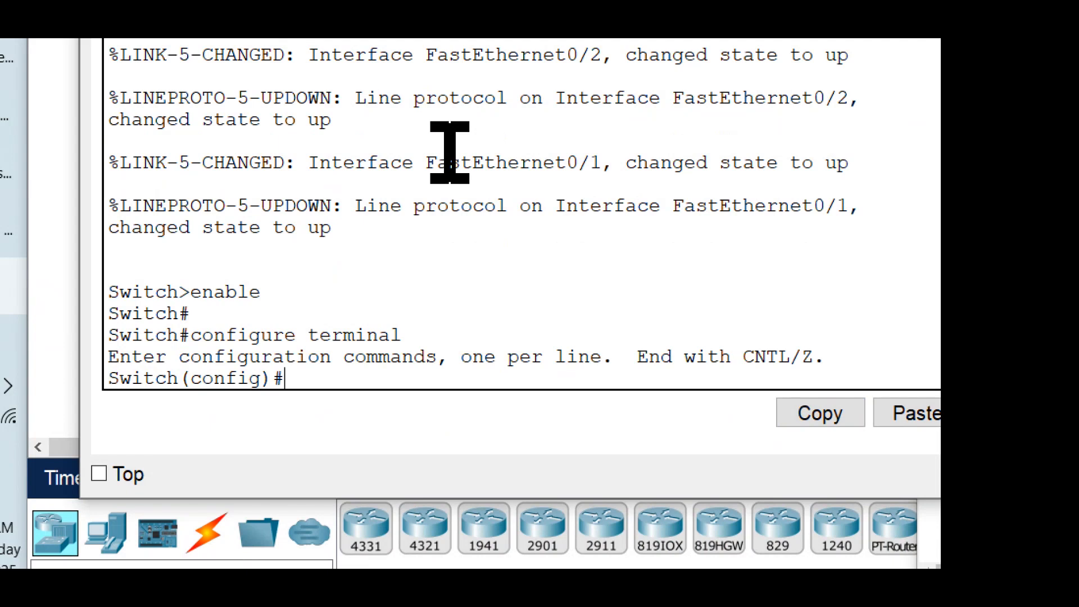
{"action": "key", "text": "Return"}
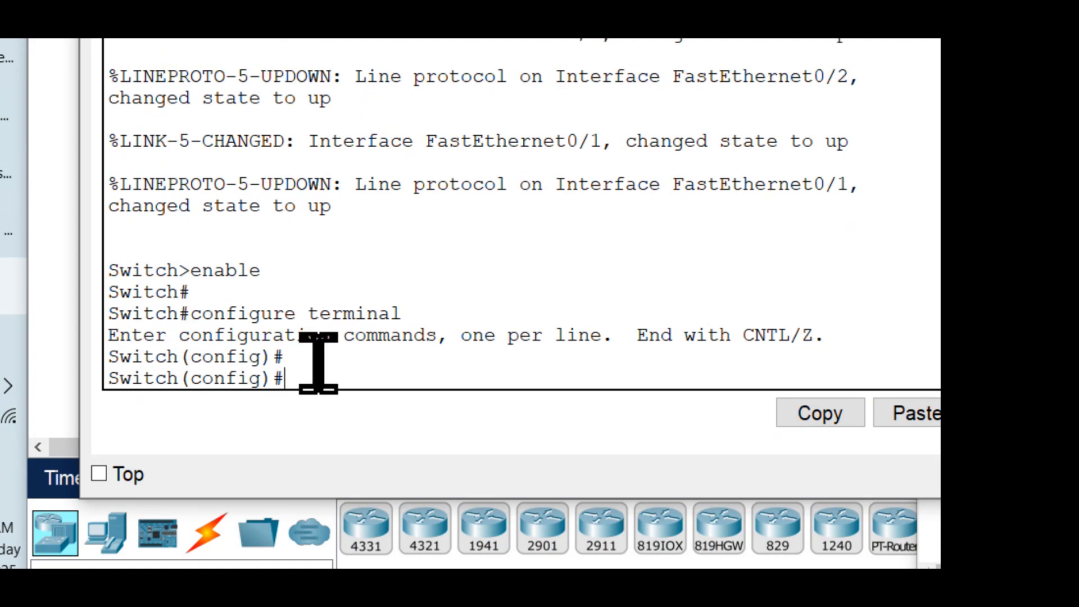
{"action": "left_click_drag", "start_coordinate": [287, 377], "coordinate": [99, 385]}
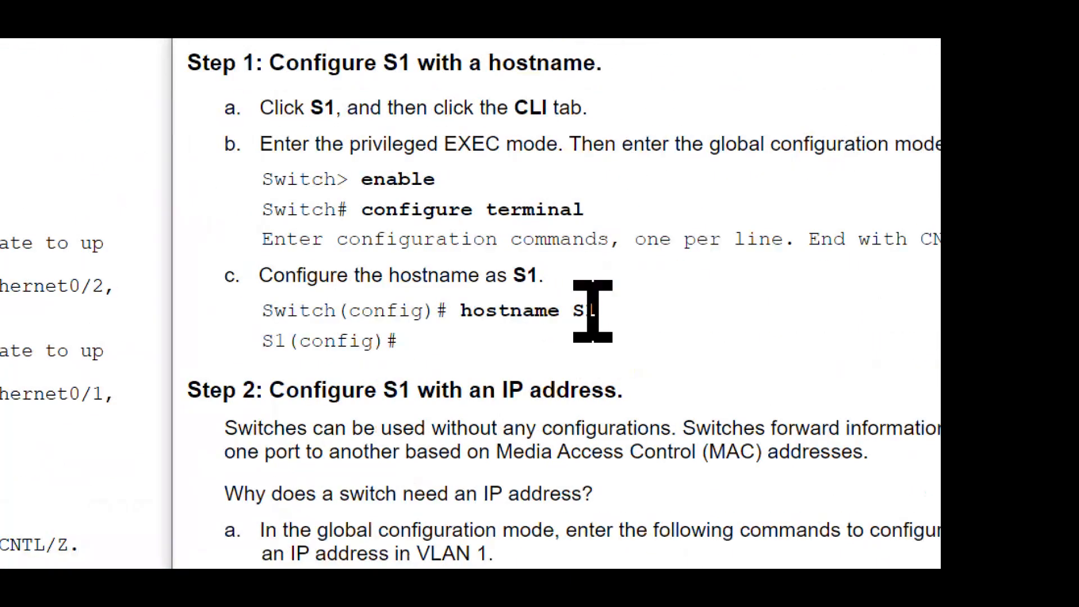
Step: Set the switch's hostname to S1 with the command hostname S1
{"action": "left_click_drag", "start_coordinate": [597, 311], "coordinate": [443, 311]}
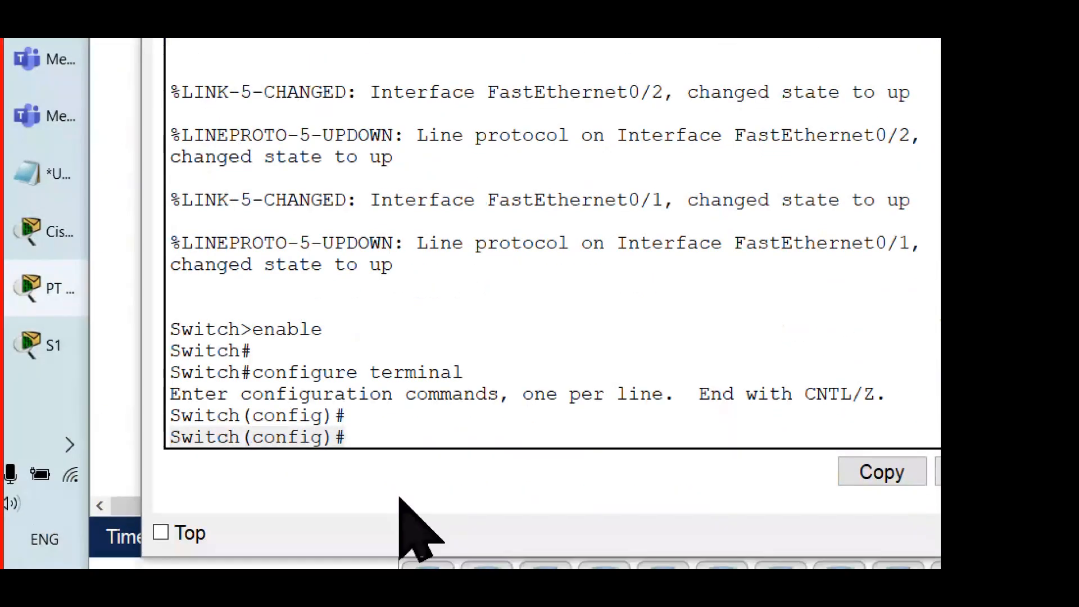
{"action": "left_click", "coordinate": [437, 438]}
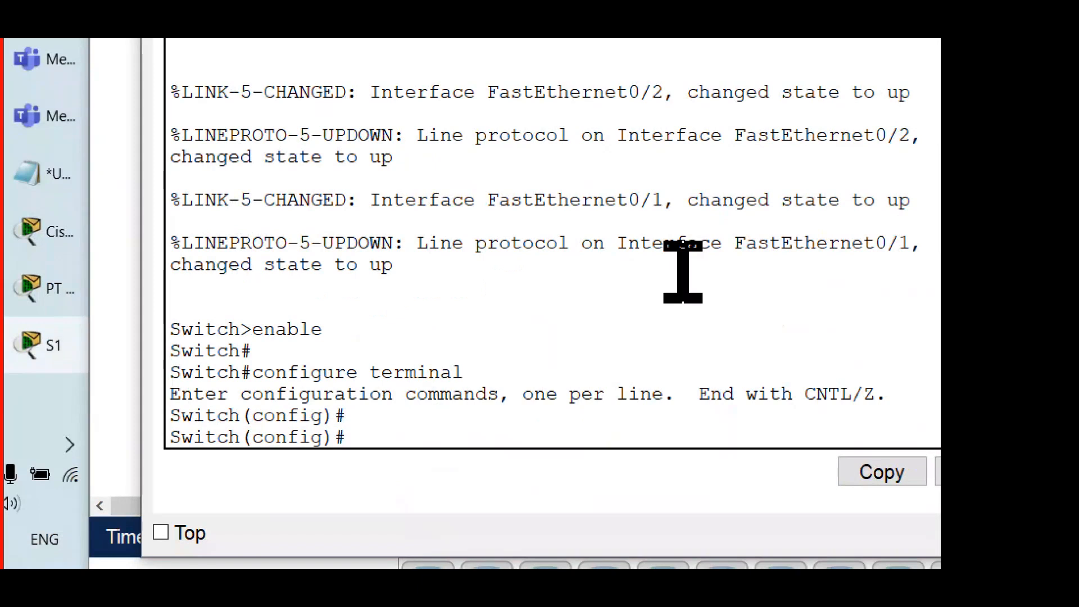
{"action": "type", "text": "hostname"}
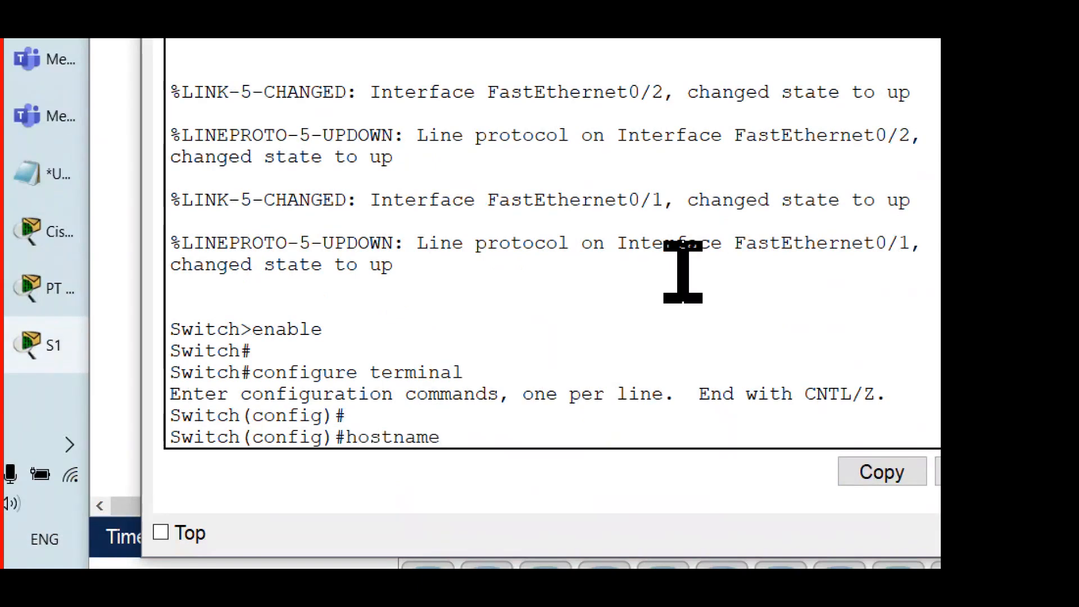
{"action": "type", "text": " S1"}
{"action": "key", "text": "Return"}
{"action": "key", "text": "Return"}
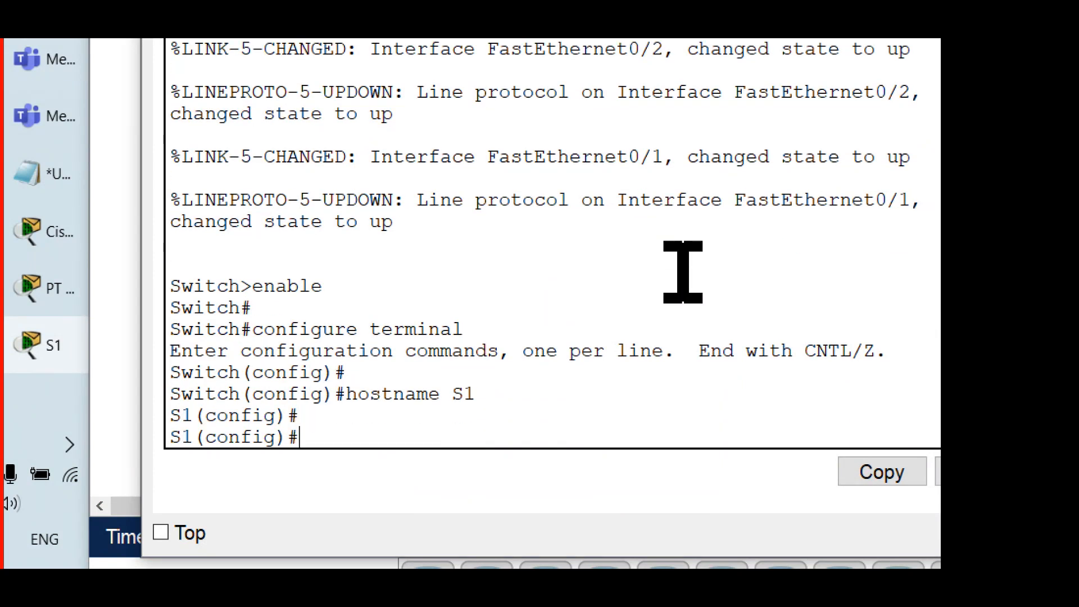
{"action": "left_click_drag", "start_coordinate": [312, 440], "coordinate": [138, 443]}
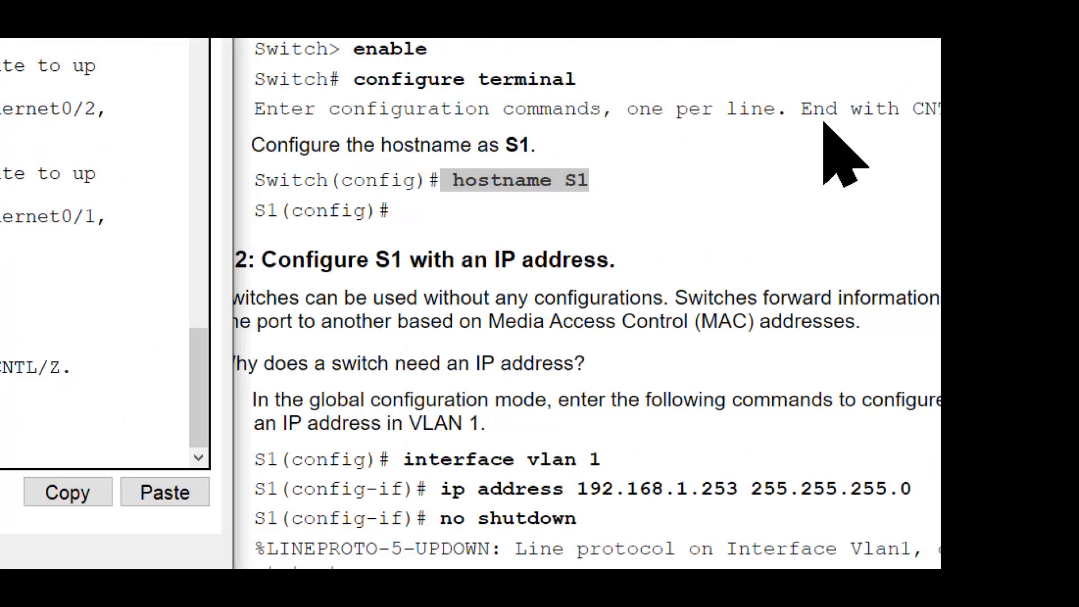
Step: Review the Step 2 instructions for configuring S1 with an IP address in VLAN 1
{"action": "left_click", "coordinate": [713, 265]}
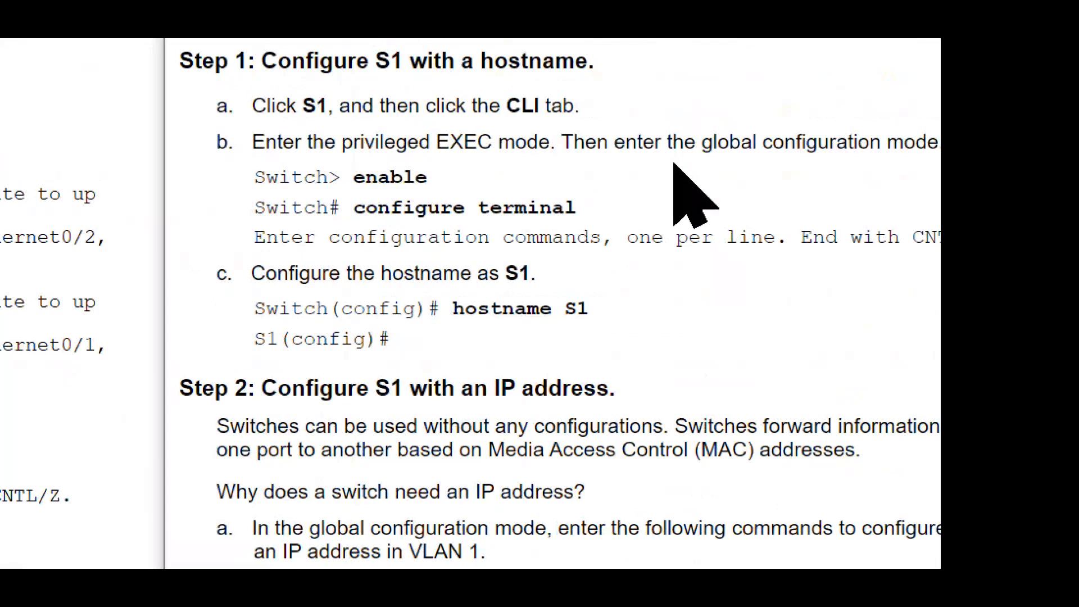
{"action": "left_click_drag", "start_coordinate": [610, 388], "coordinate": [235, 391]}
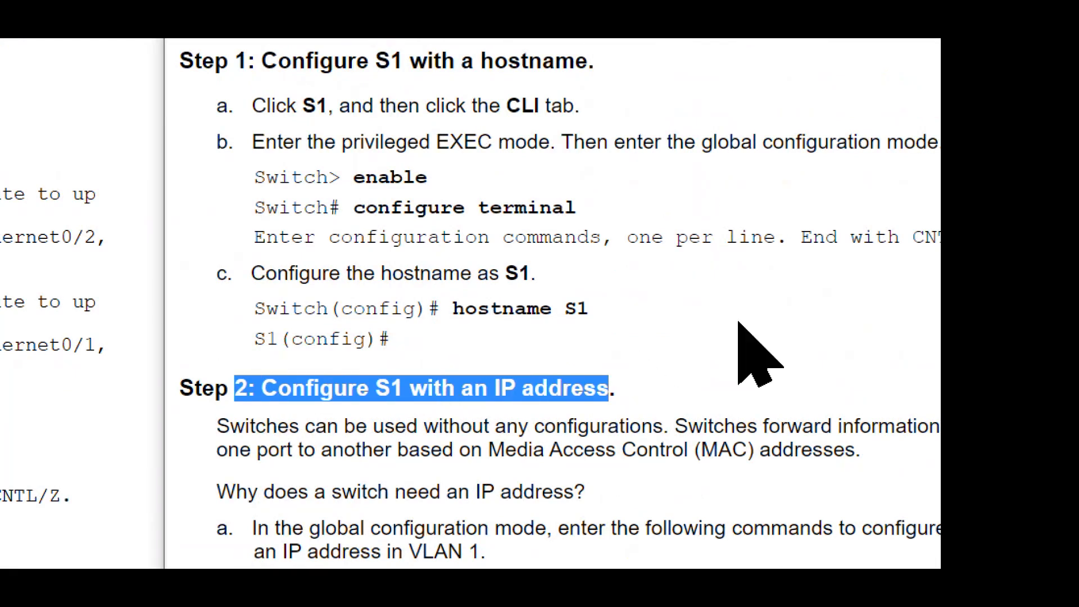
{"action": "scroll", "coordinate": [738, 324], "scroll_direction": "down", "scroll_amount": 5}
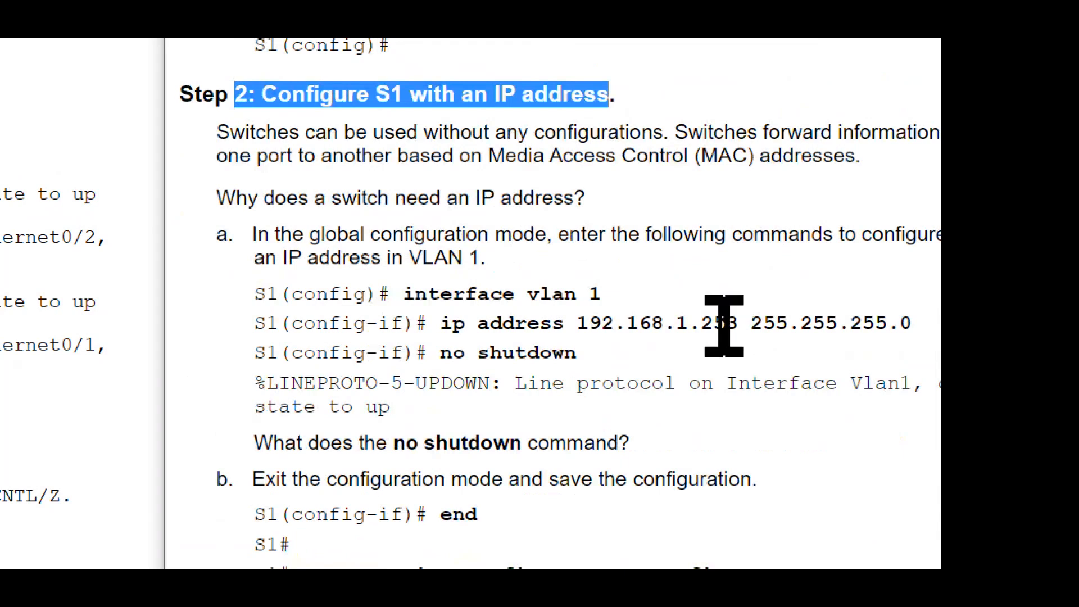
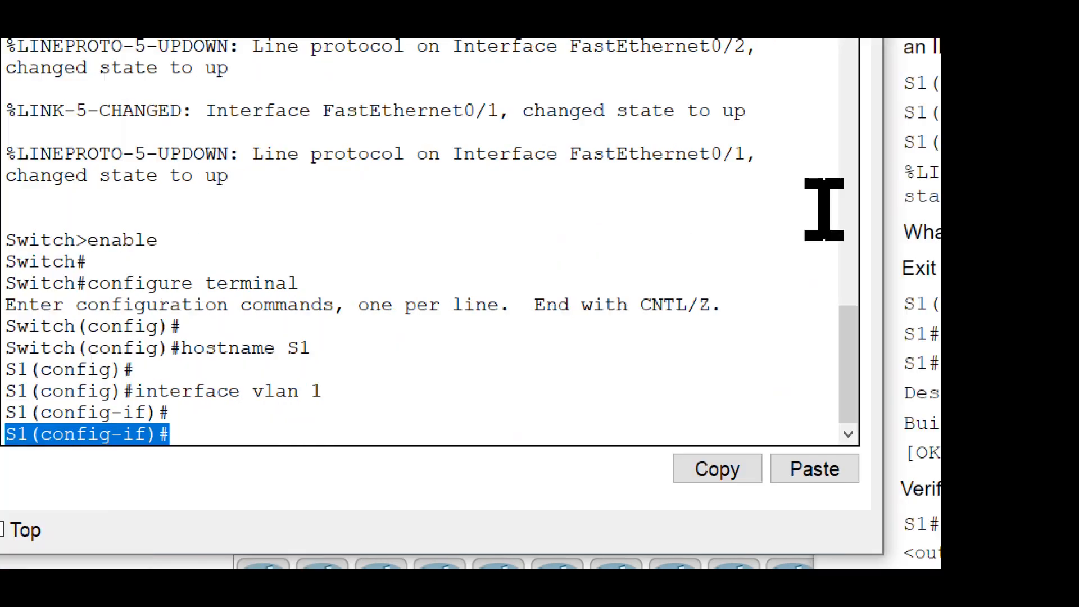
Step: Assign VLAN 1 on S1 the IP address 192.168.1.253 with subnet mask 255.255.255.0 using the ip address command
{"action": "scroll", "coordinate": [725, 168], "scroll_direction": "up", "scroll_amount": 1}
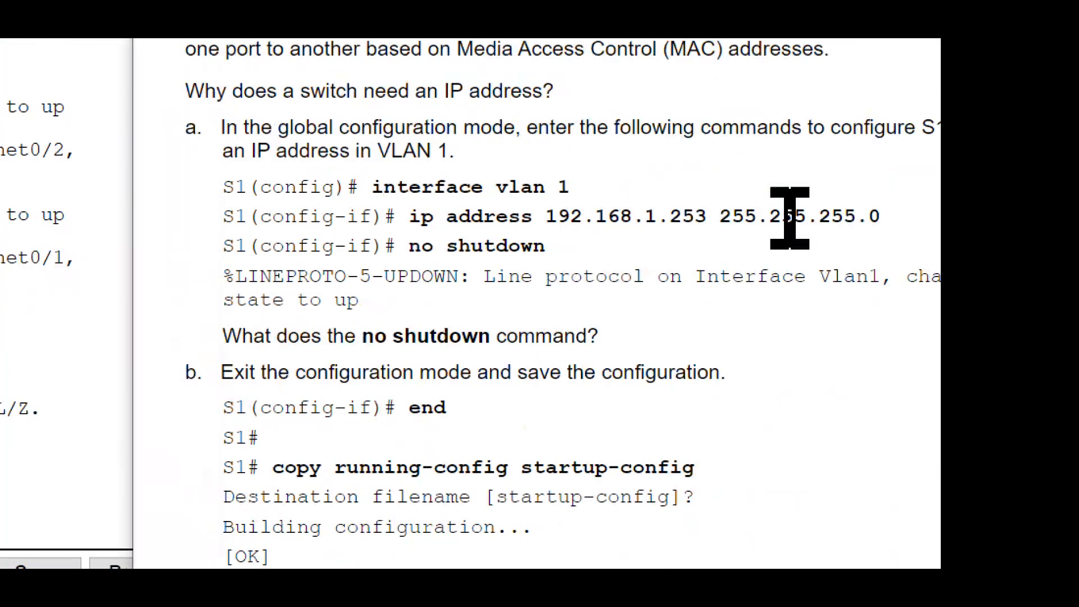
{"action": "left_click_drag", "start_coordinate": [795, 217], "coordinate": [301, 216]}
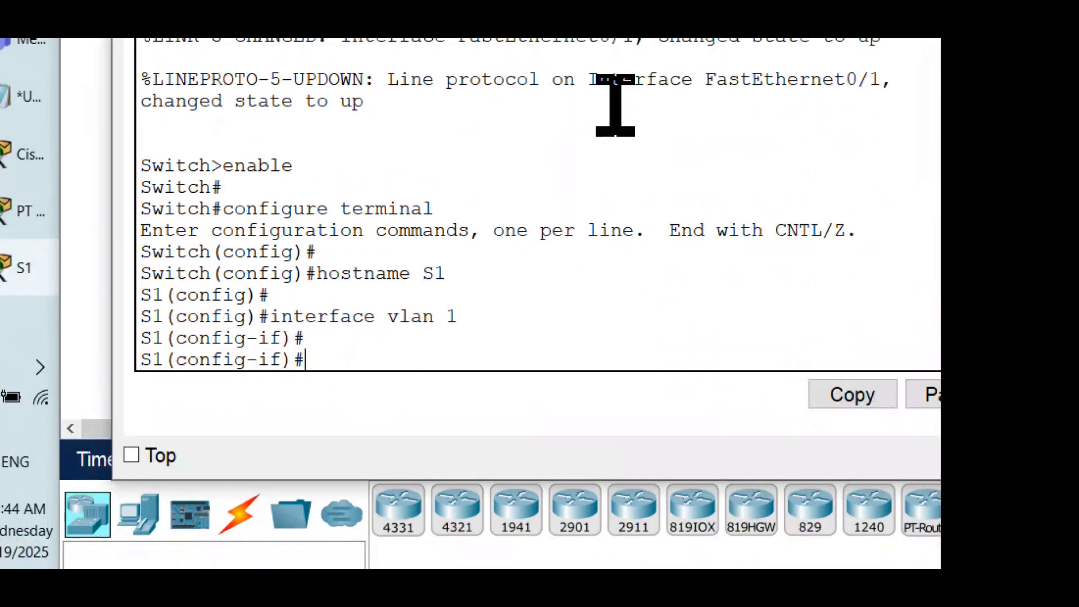
{"action": "type", "text": "ip address"}
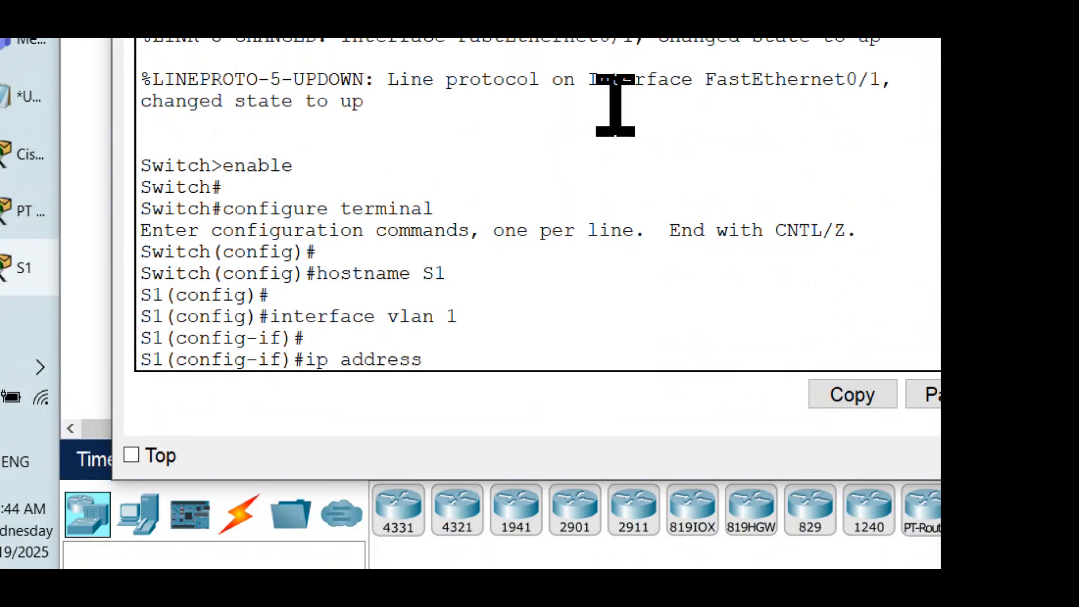
{"action": "type", "text": " 192.168.1.253"}
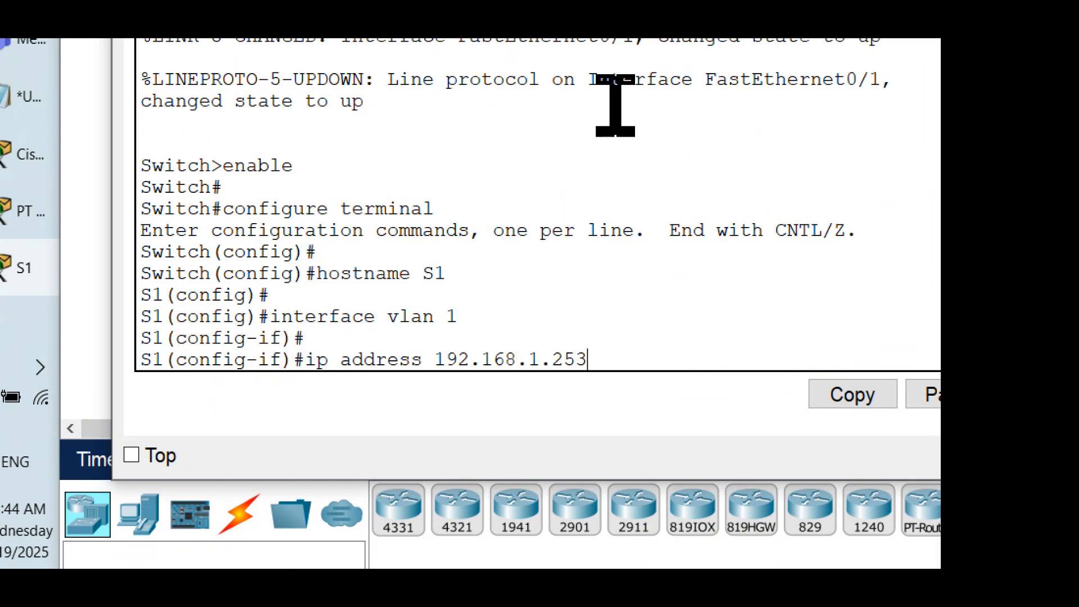
{"action": "type", "text": "  255.255.255.0"}
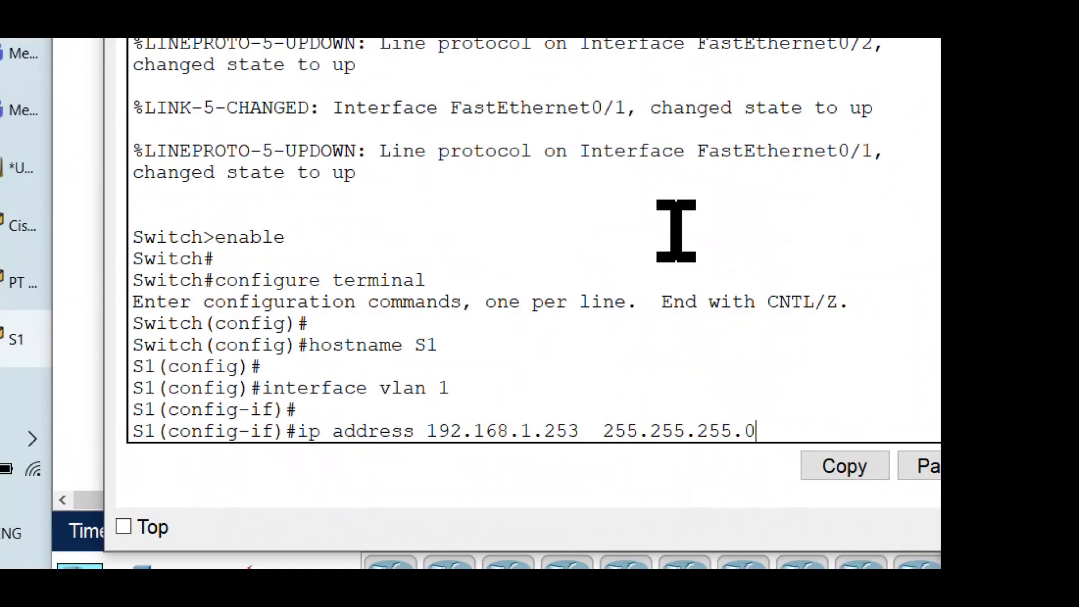
{"action": "key", "text": "Return"}
{"action": "key", "text": "Return"}
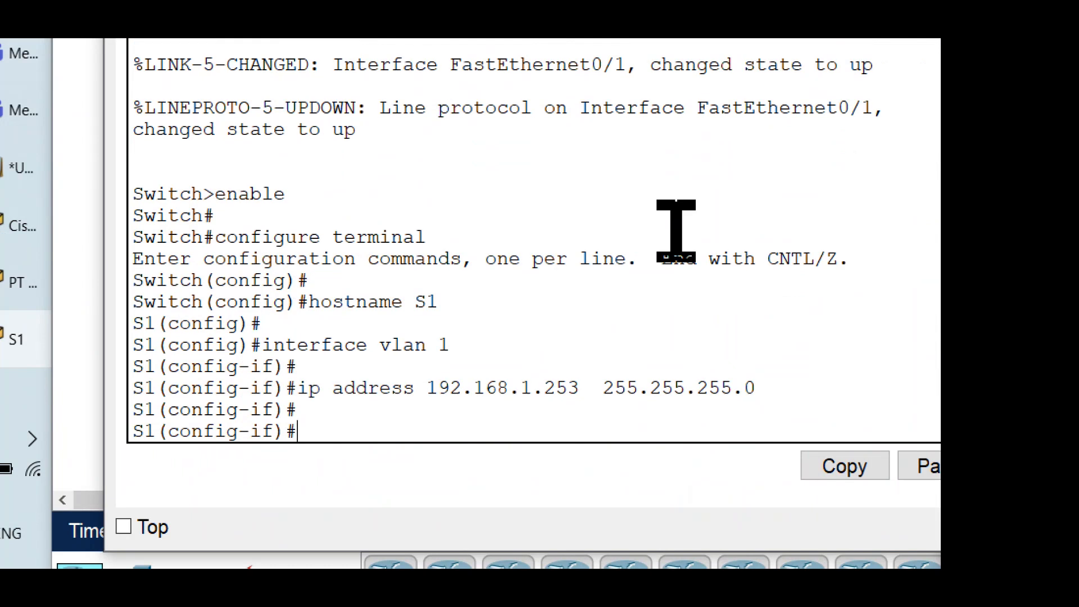
{"action": "left_click", "coordinate": [759, 388]}
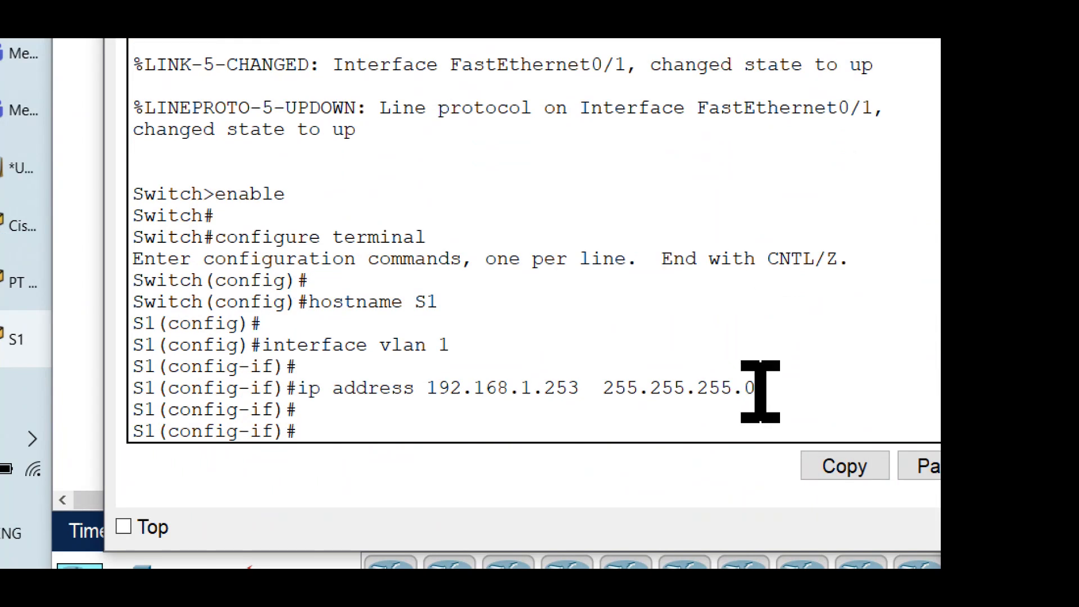
{"action": "left_click_drag", "start_coordinate": [492, 400], "coordinate": [136, 398]}
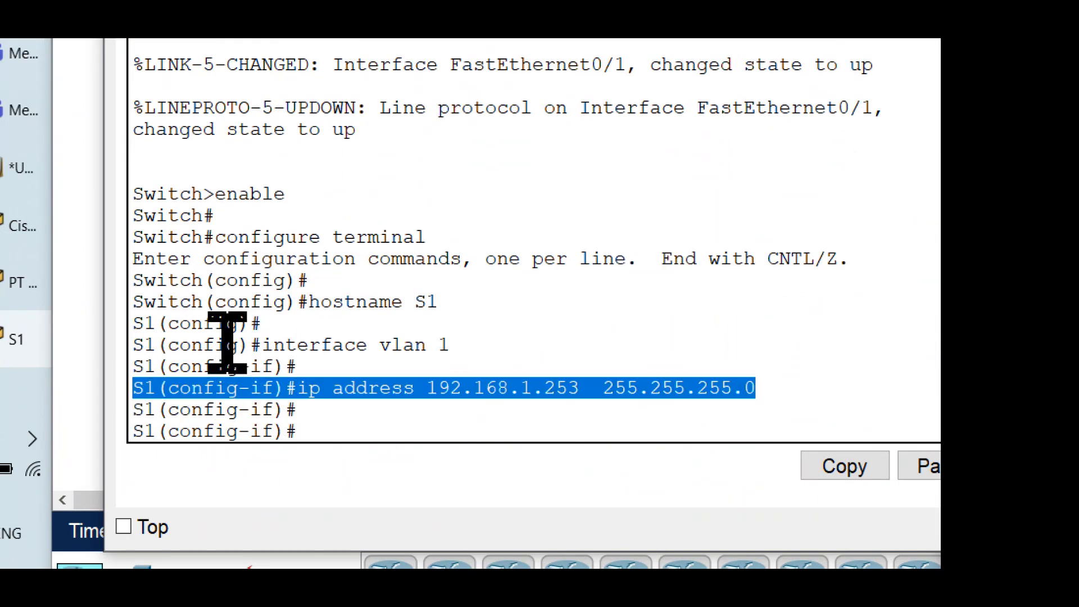
{"action": "left_click", "coordinate": [804, 379]}
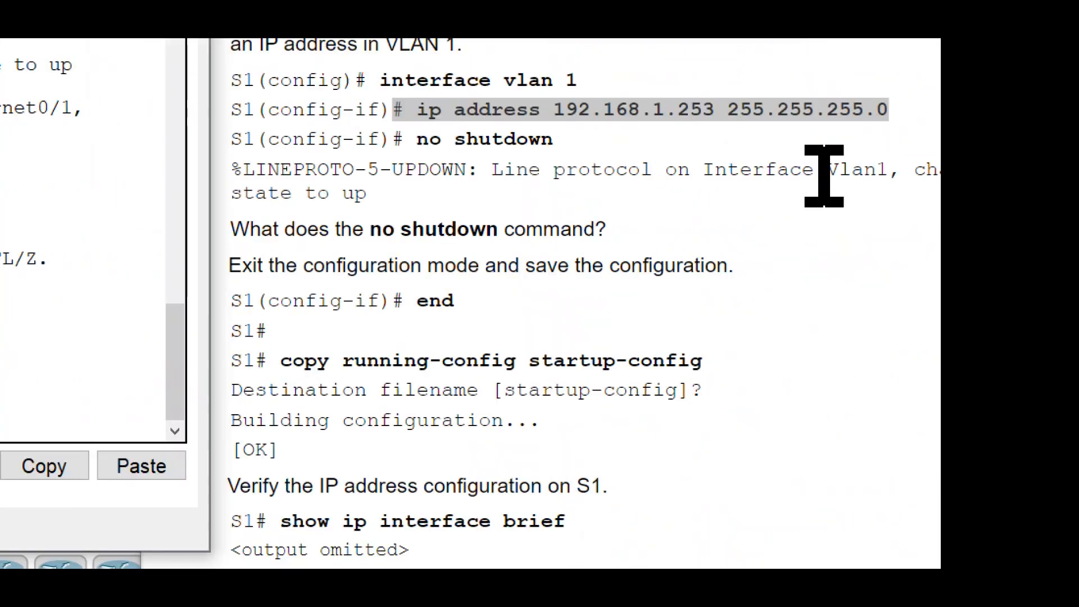
Step: Enable the VLAN 1 interface on S1 with the no shutdown command from Step 2a
{"action": "left_click", "coordinate": [491, 249]}
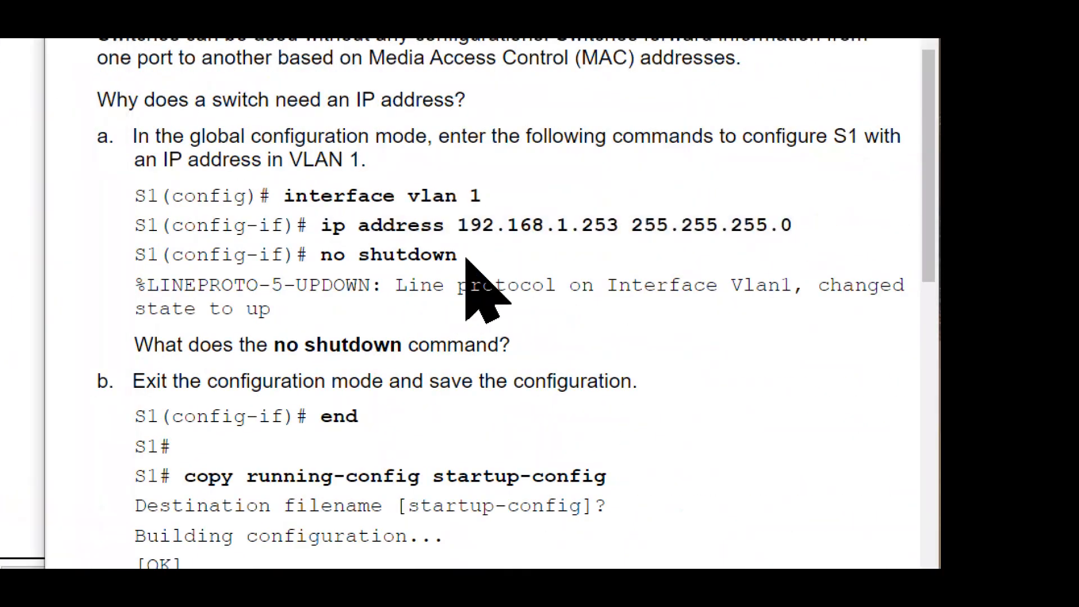
{"action": "left_click_drag", "start_coordinate": [462, 256], "coordinate": [292, 255]}
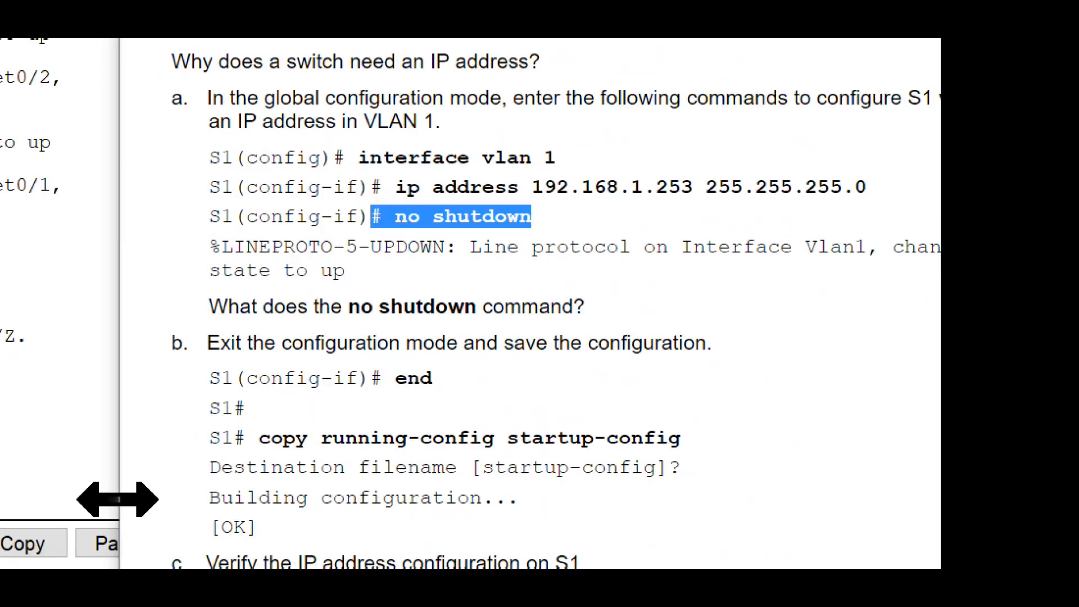
{"action": "left_click", "coordinate": [337, 414]}
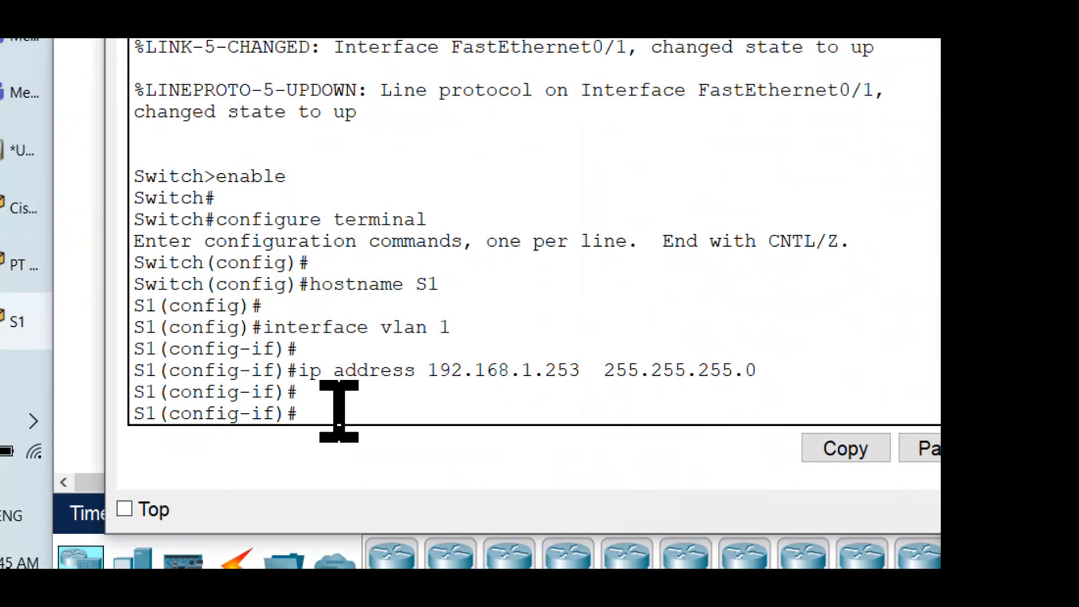
{"action": "type", "text": "no shu"}
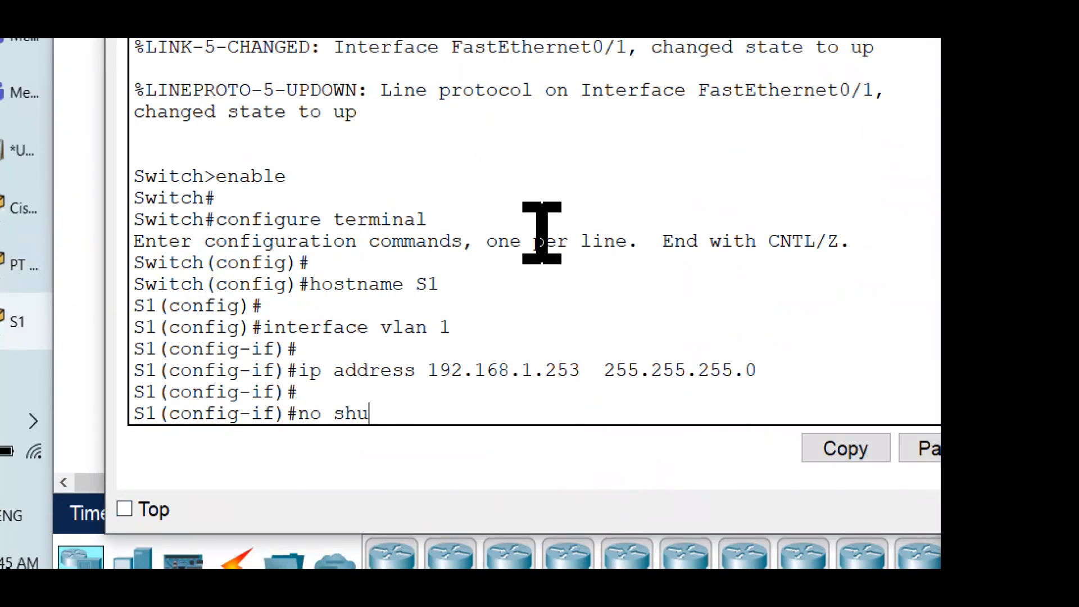
{"action": "type", "text": "tdown"}
{"action": "key", "text": "Return"}
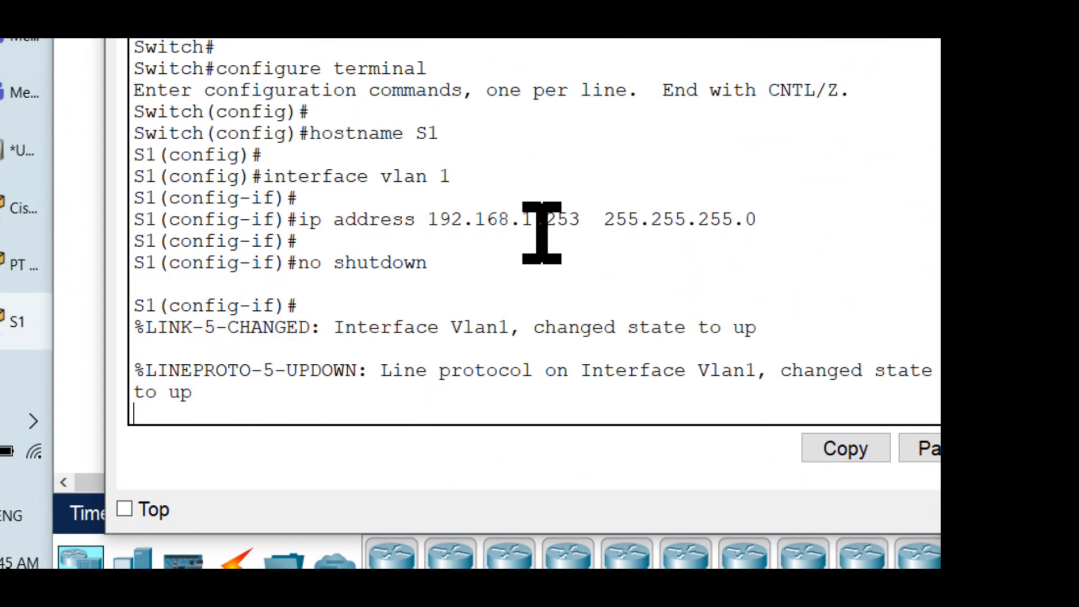
{"action": "key", "text": "Return"}
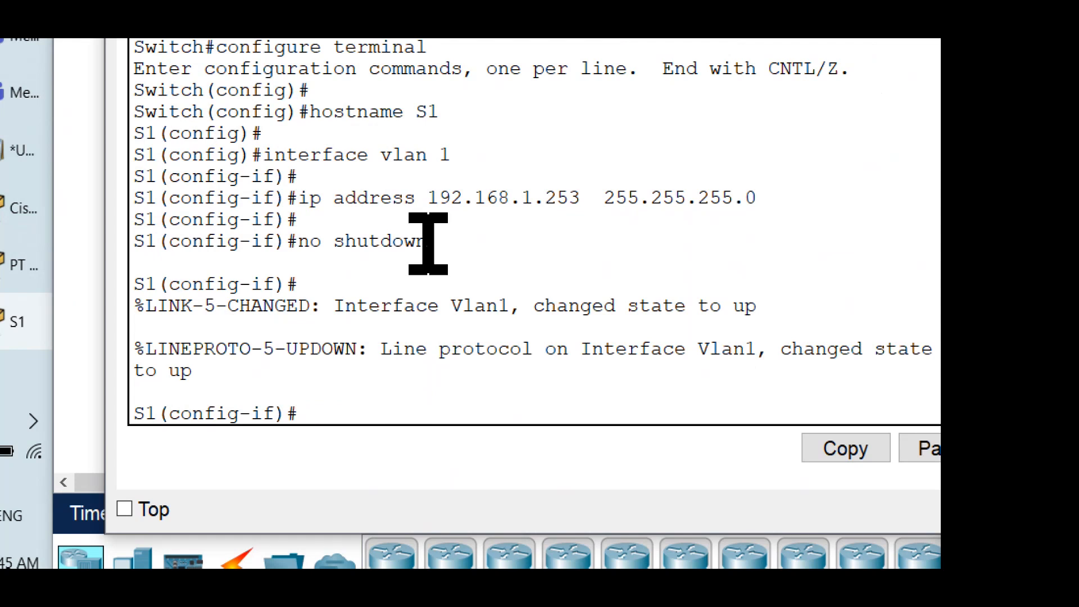
{"action": "left_click_drag", "start_coordinate": [428, 243], "coordinate": [274, 241]}
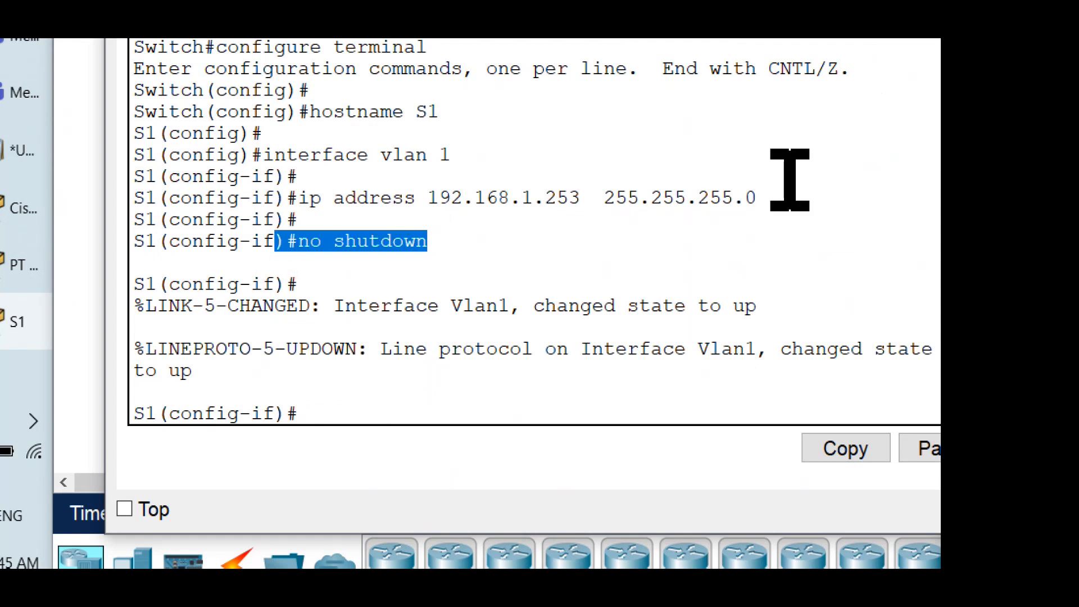
{"action": "left_click_drag", "start_coordinate": [770, 309], "coordinate": [93, 304]}
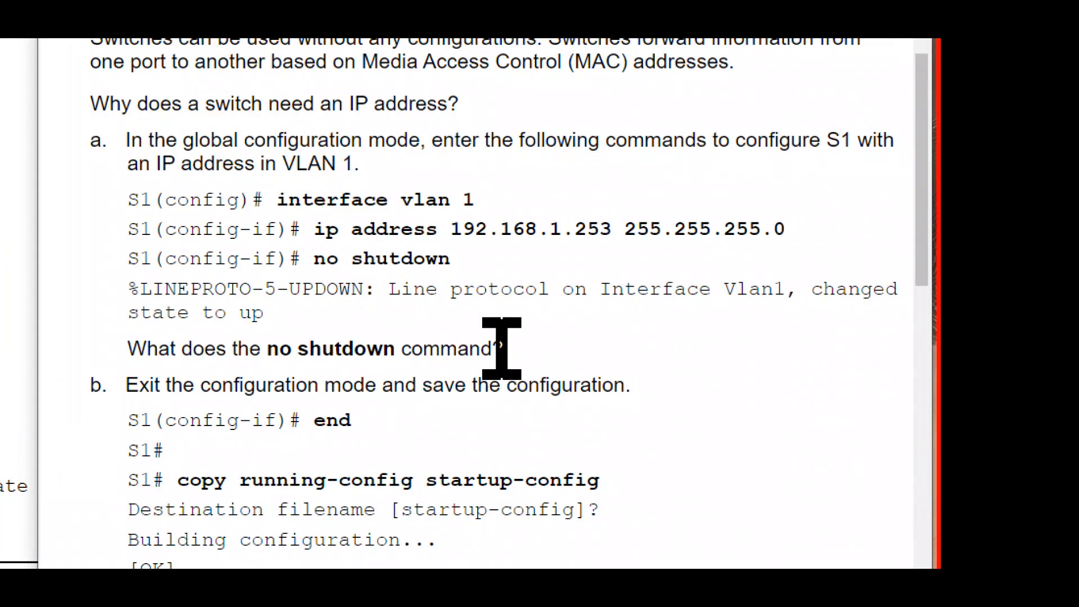
Step: Annotate the no shutdown question in the instructions with the answers "to enable the interface" and "to switch on the interface", and clear the annotation
{"action": "left_click_drag", "start_coordinate": [500, 349], "coordinate": [112, 352]}
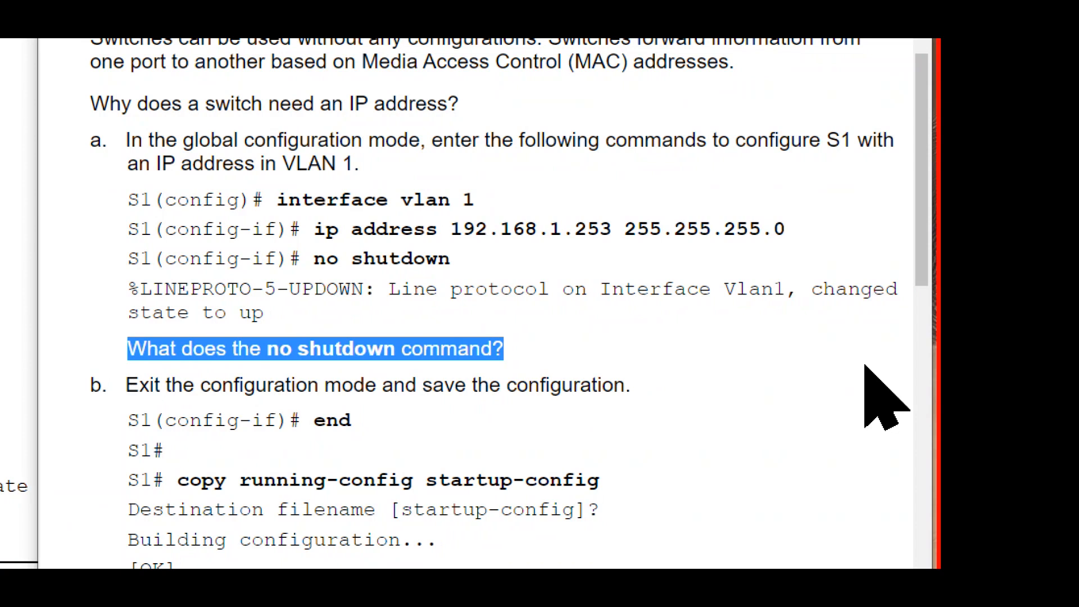
{"action": "key", "text": "ctrl+2"}
{"action": "key", "text": "t"}
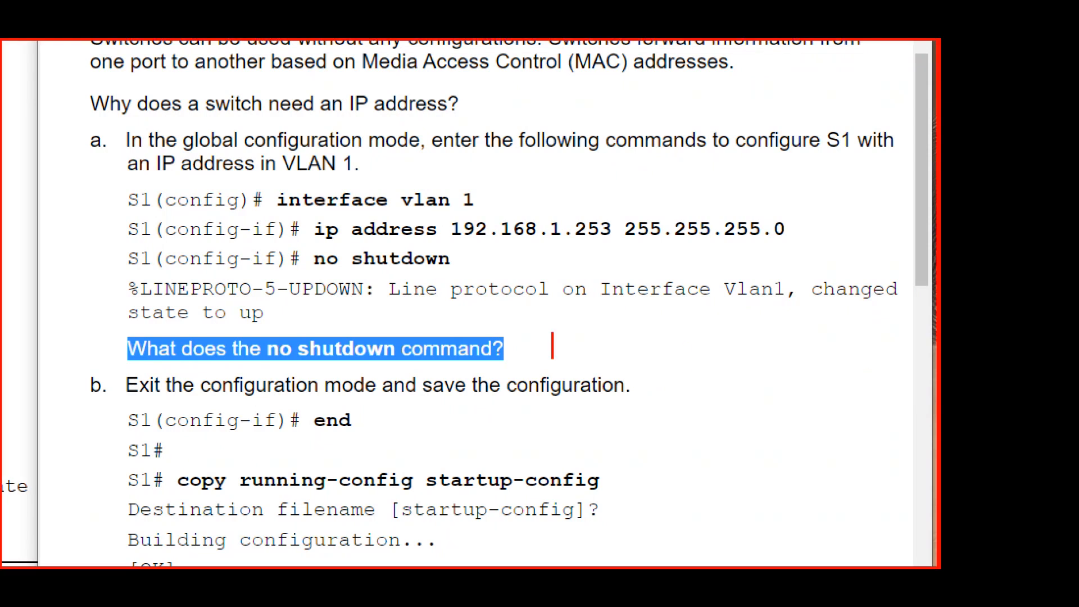
{"action": "type", "text": "to enab"}
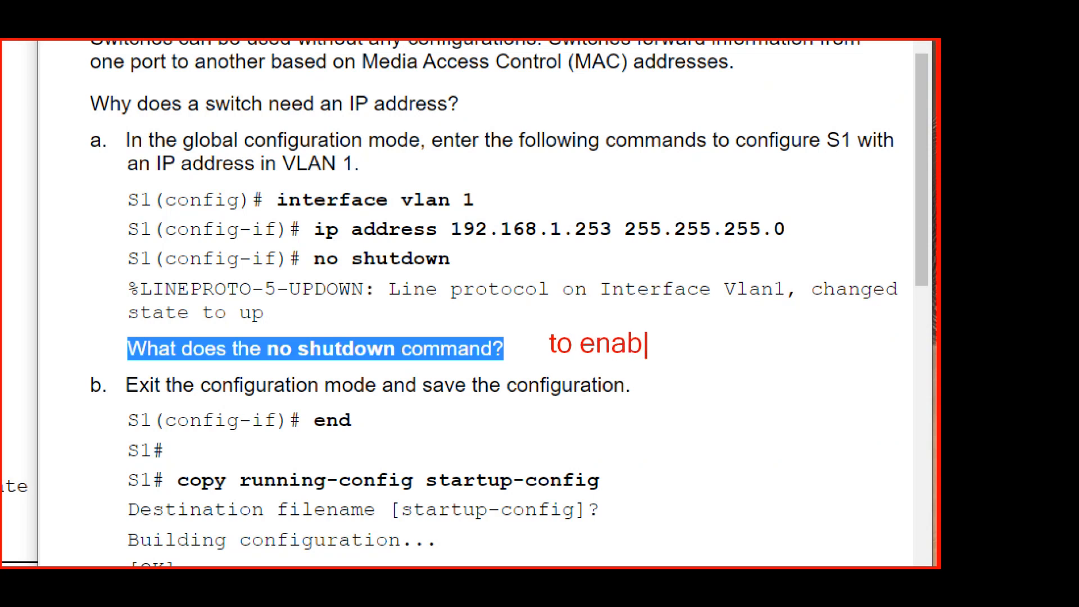
{"action": "type", "text": "le the "}
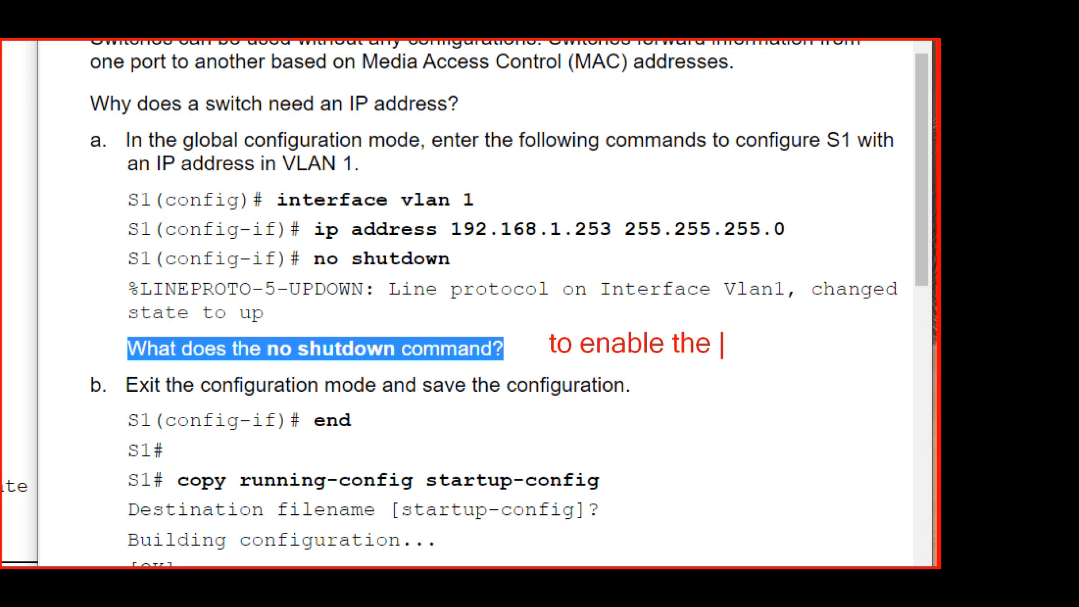
{"action": "type", "text": "int"}
{"action": "type", "text": "er"}
{"action": "key", "text": "BackSpace"}
{"action": "key", "text": "BackSpace"}
{"action": "type", "text": "terfa"}
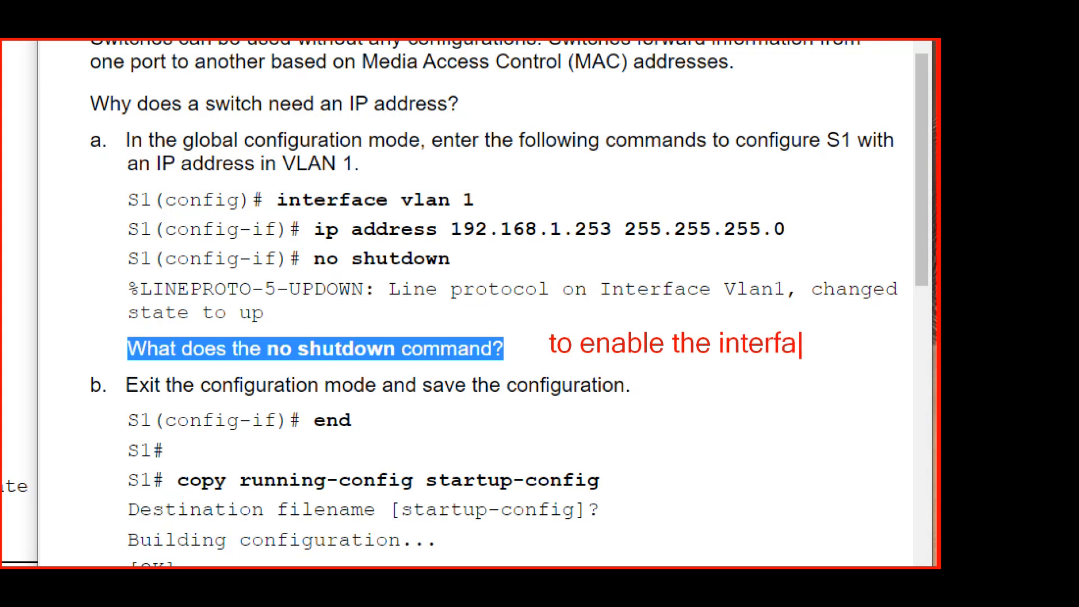
{"action": "type", "text": "ce"}
{"action": "key", "text": "Return"}
{"action": "type", "text": "to swit"}
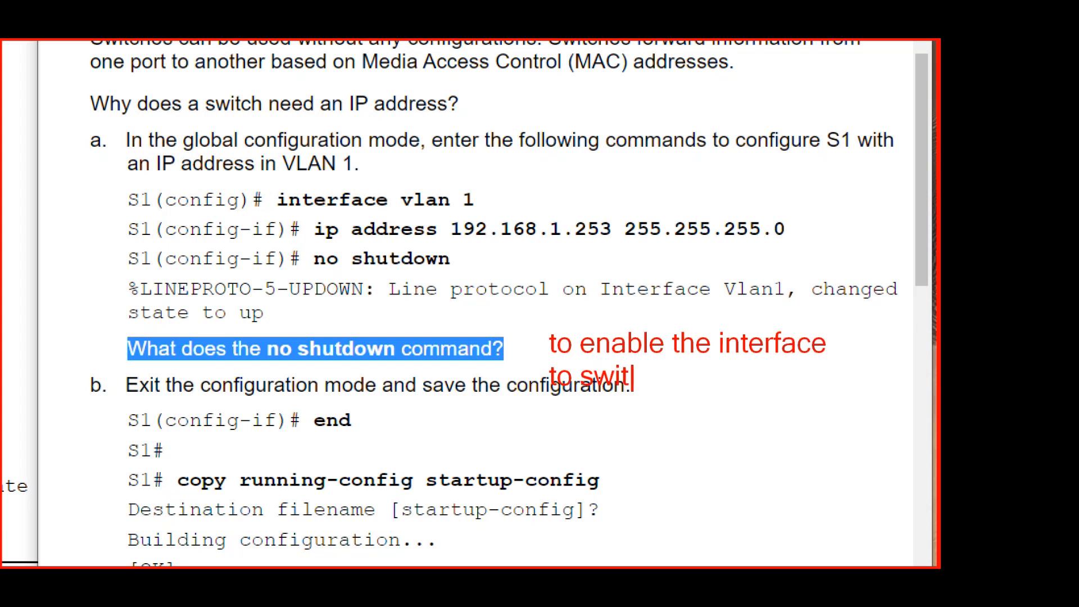
{"action": "type", "text": "ch o"}
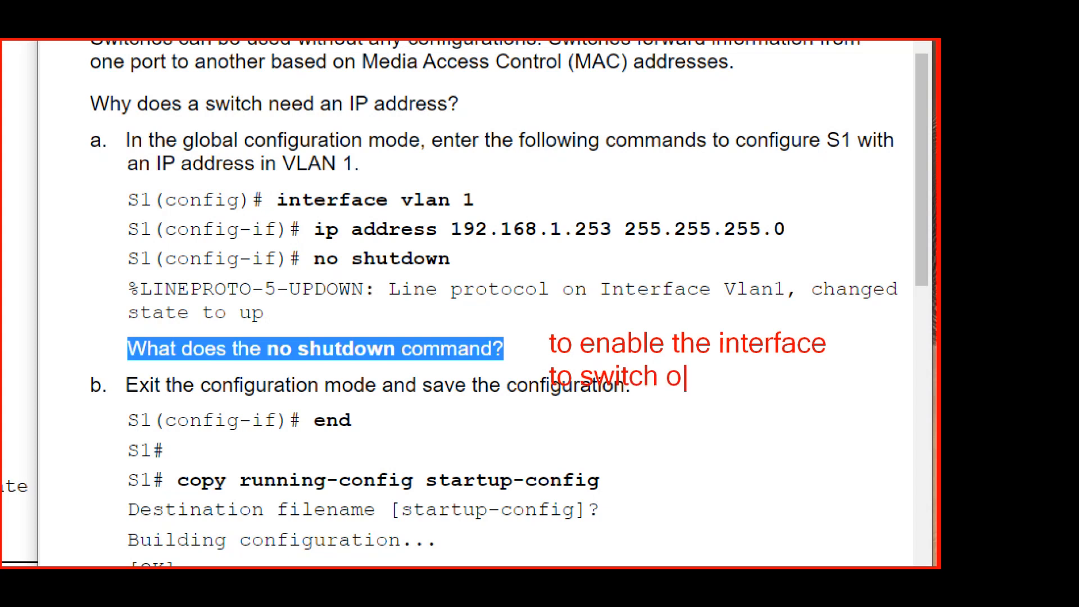
{"action": "type", "text": "n the "}
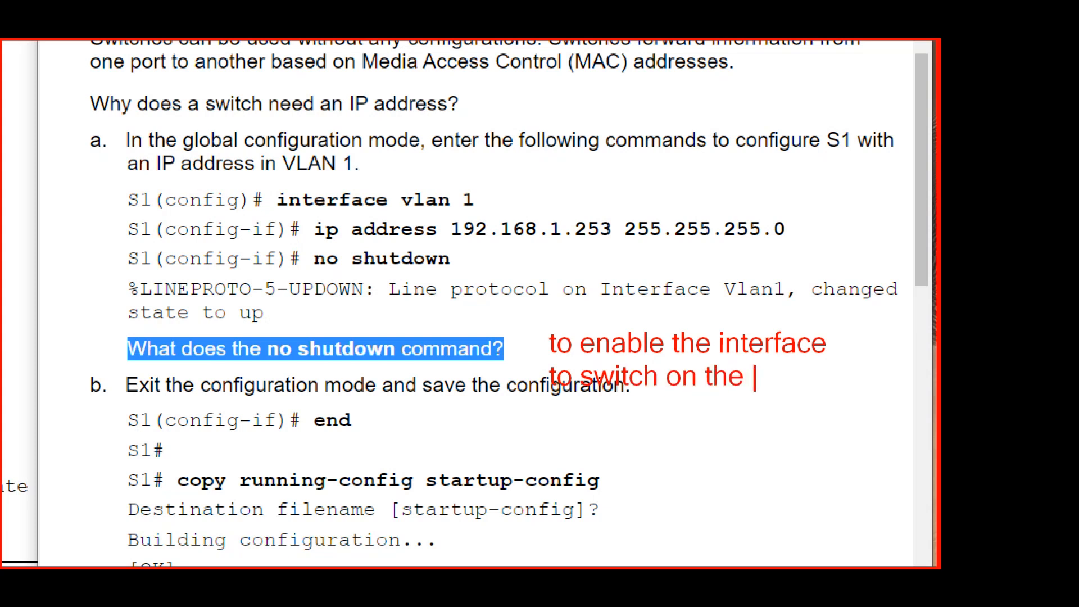
{"action": "type", "text": "interface"}
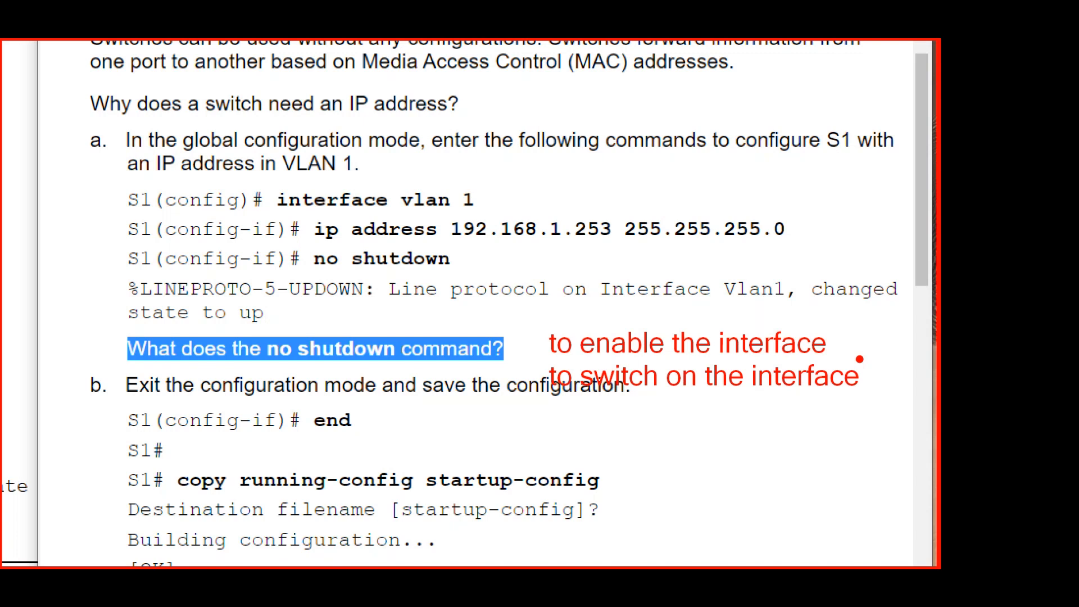
{"action": "key", "text": "Escape"}
Step: Exit S1's configuration mode to privileged EXEC mode with the end command, following Step 2b
{"action": "scroll", "coordinate": [861, 362], "scroll_direction": "down", "scroll_amount": 3}
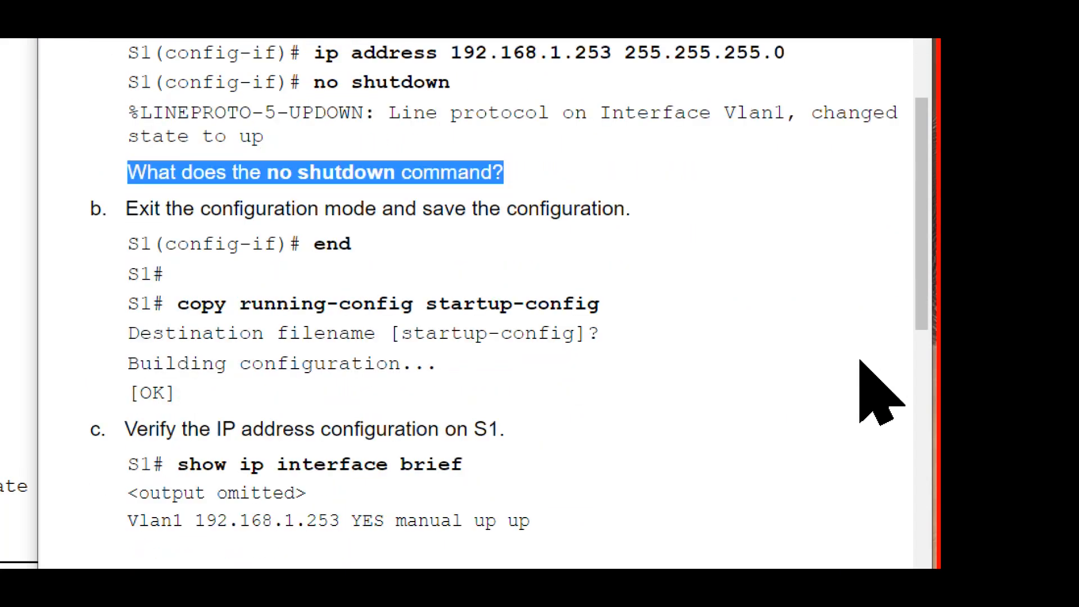
{"action": "key", "text": "ctrl+2"}
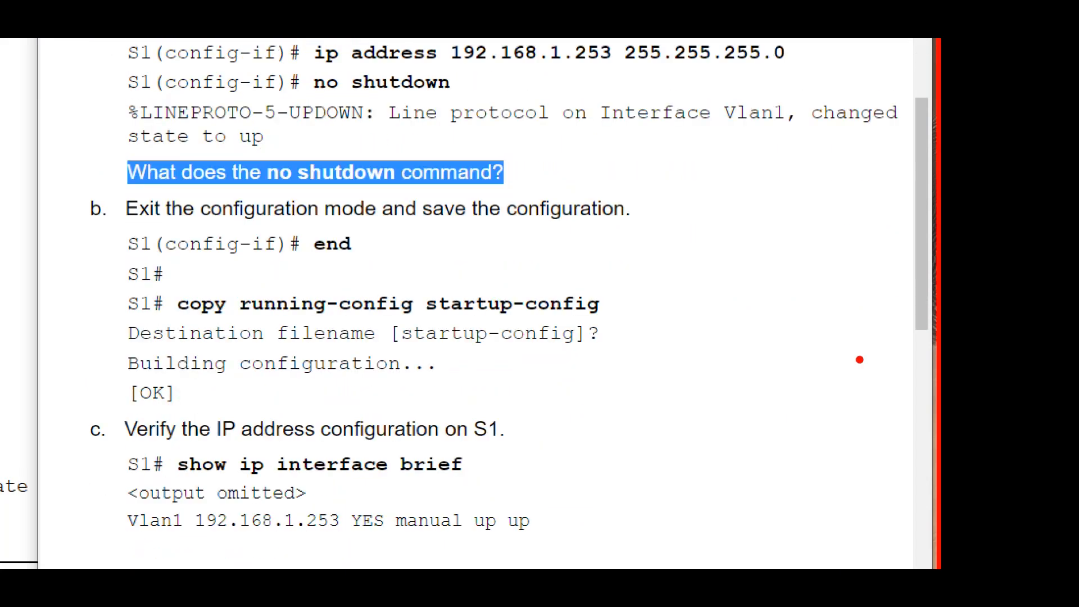
{"action": "key", "text": "Escape"}
{"action": "left_click", "coordinate": [275, 215]}
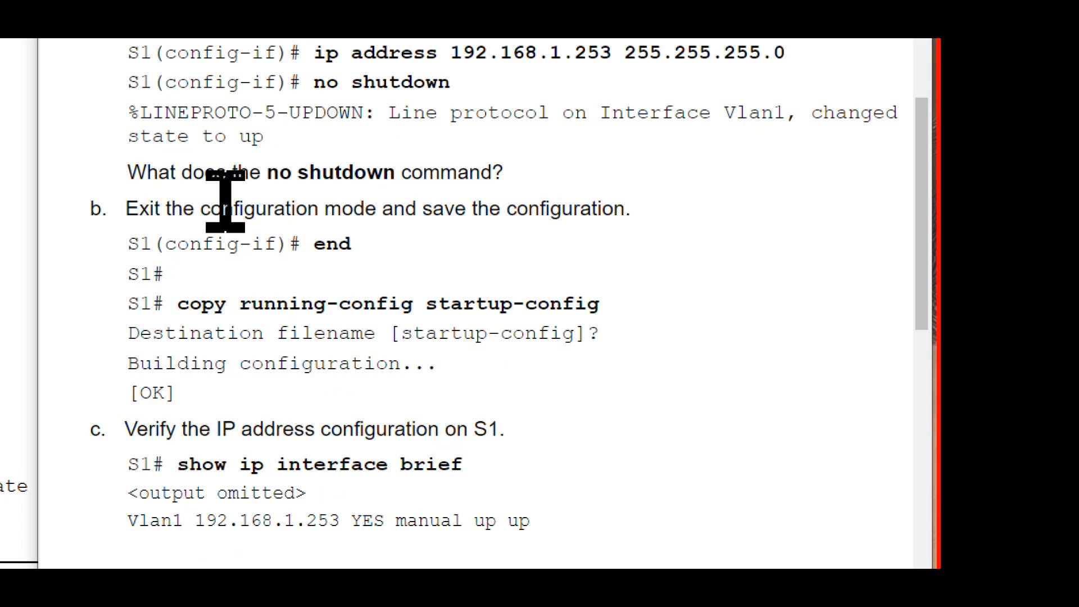
{"action": "left_click_drag", "start_coordinate": [201, 208], "coordinate": [619, 235]}
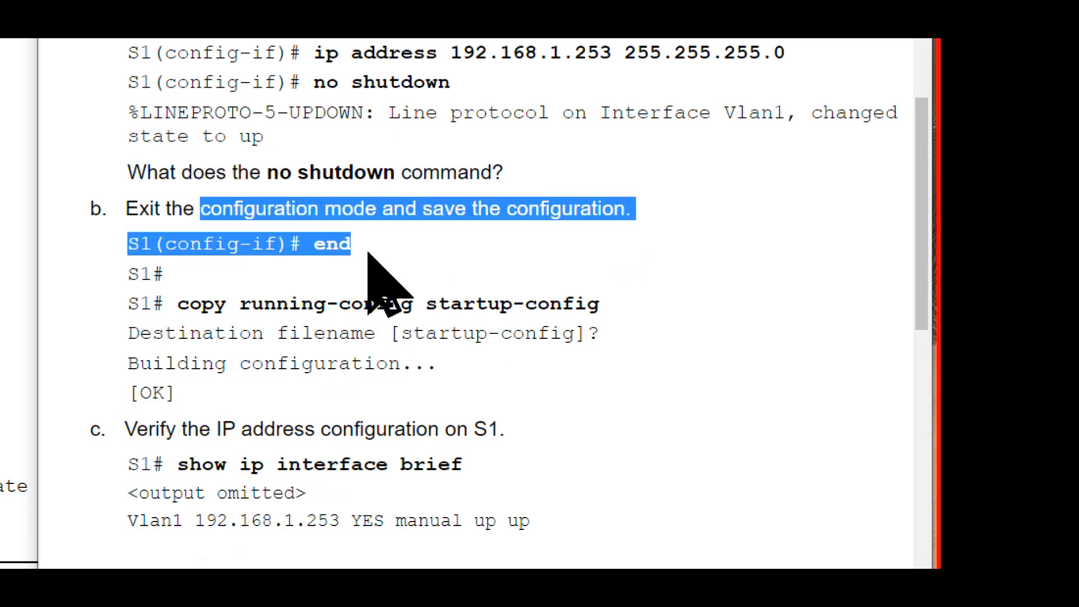
{"action": "left_click_drag", "start_coordinate": [360, 244], "coordinate": [302, 243]}
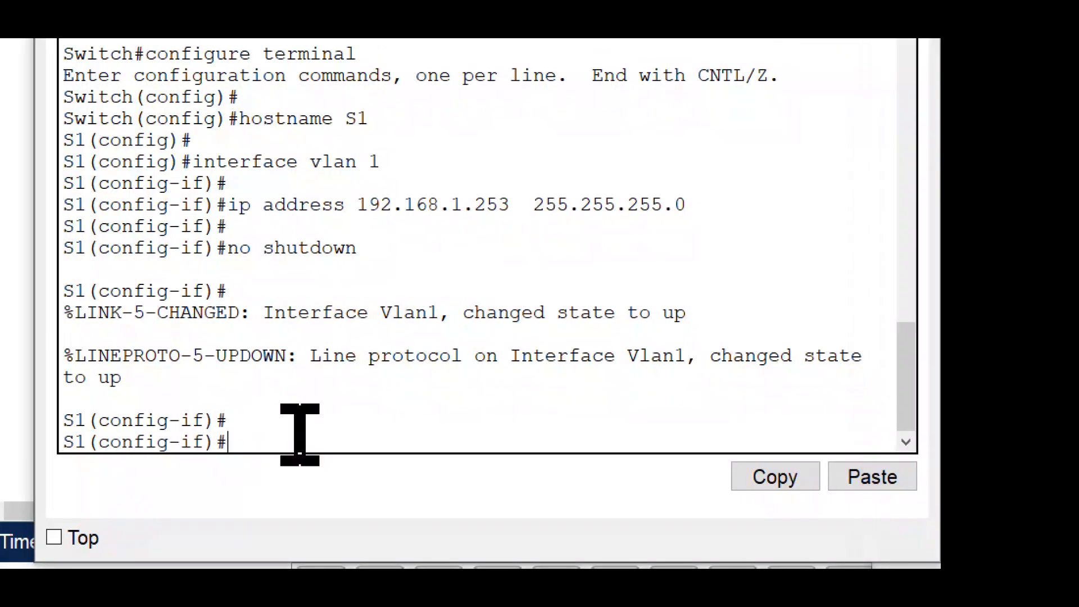
{"action": "type", "text": "nd"}
{"action": "key", "text": "Return"}
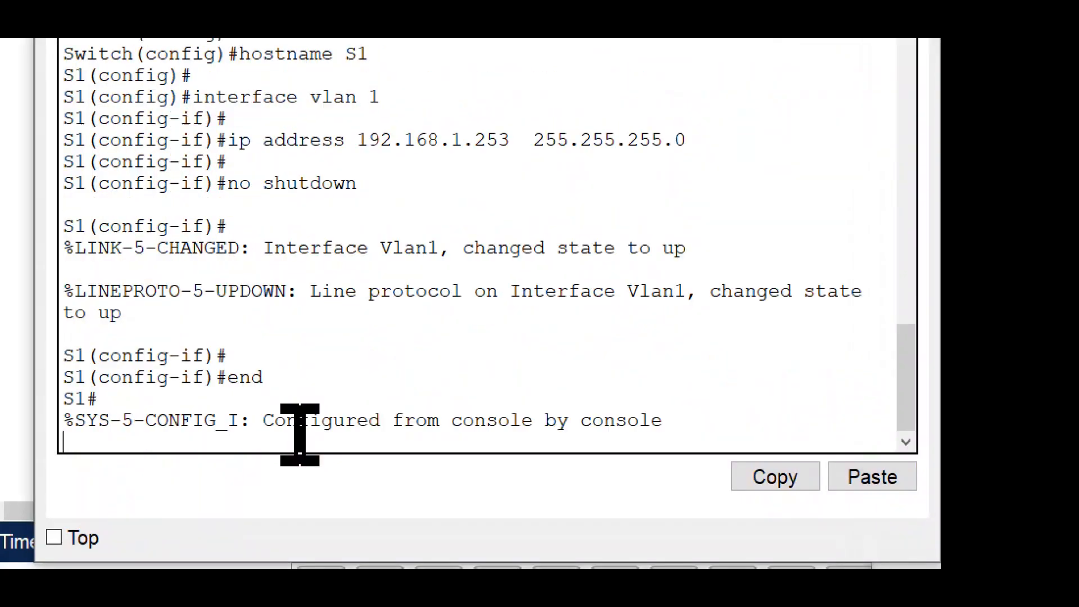
{"action": "key", "text": "Return"}
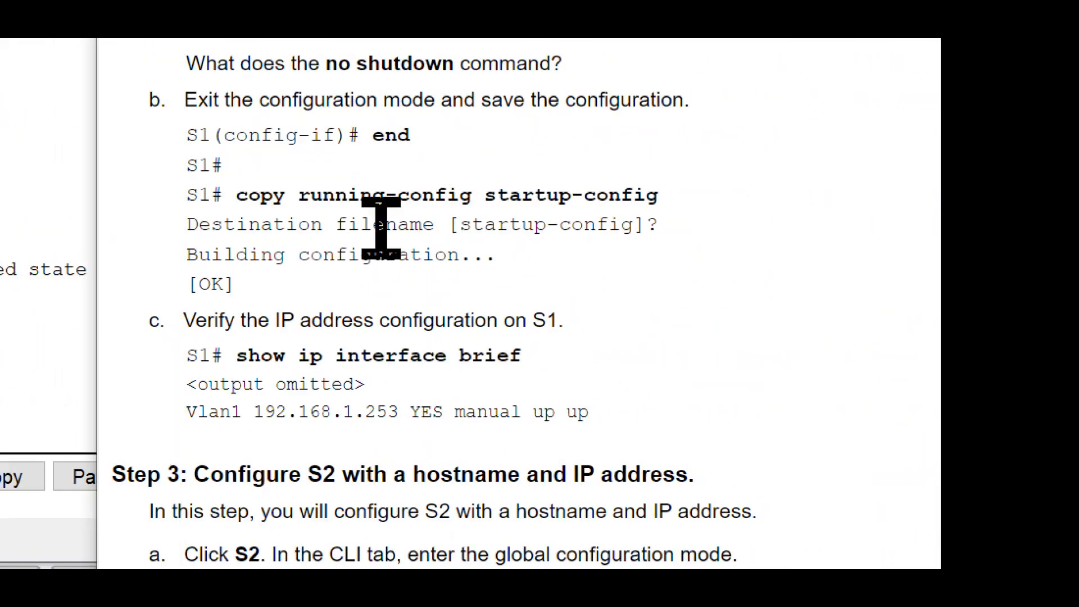
Step: Run copy running-config startup-config at S1's privileged EXEC prompt, following Step 2b of the instructions
{"action": "left_click_drag", "start_coordinate": [236, 195], "coordinate": [659, 195]}
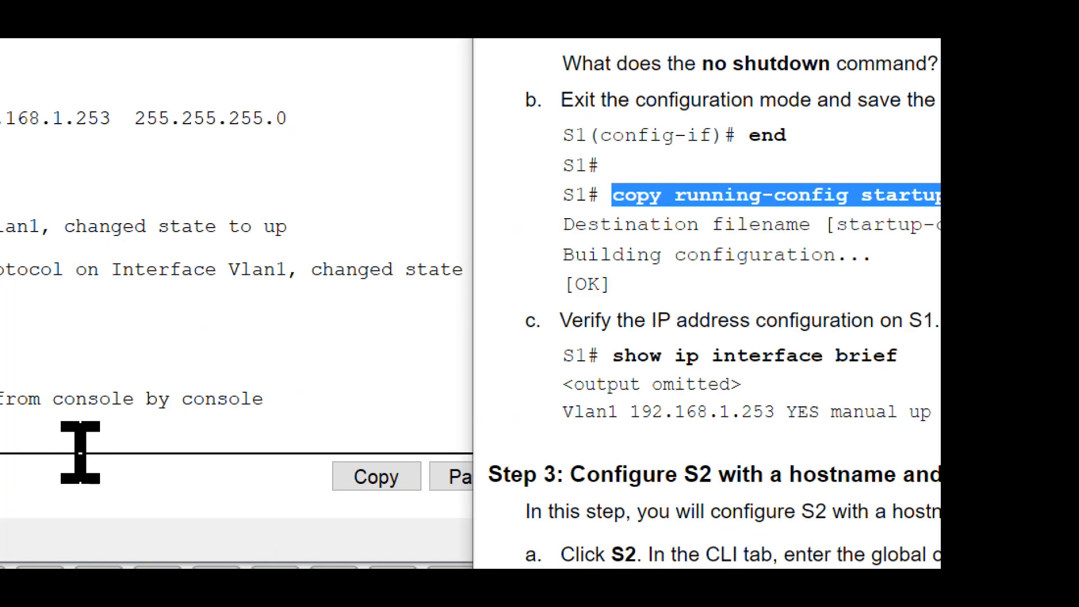
{"action": "left_click_drag", "start_coordinate": [212, 366], "coordinate": [145, 373]}
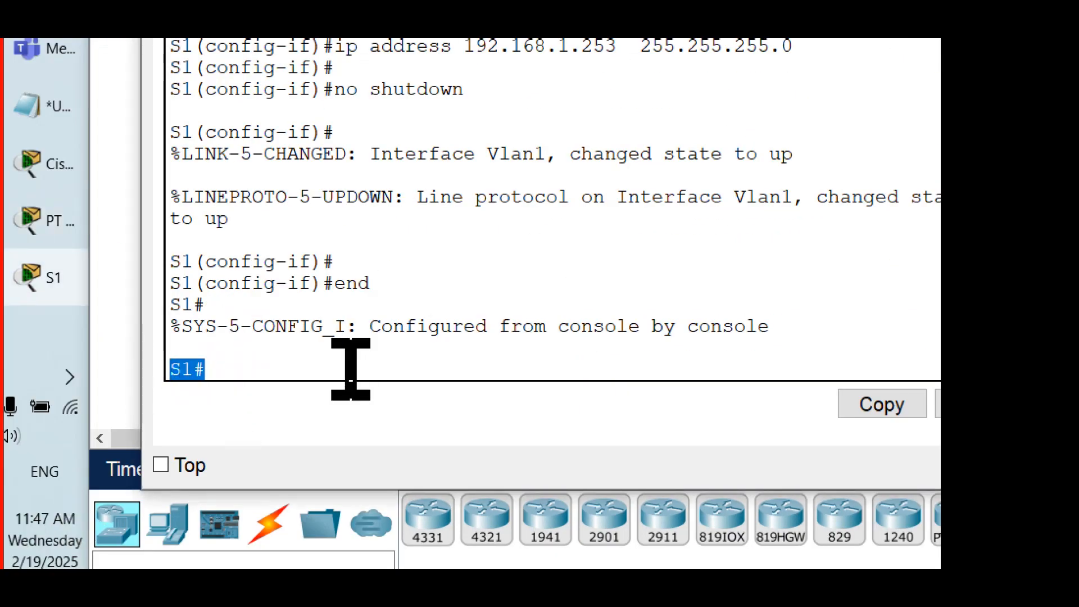
{"action": "left_click", "coordinate": [351, 369]}
{"action": "type", "text": "c"}
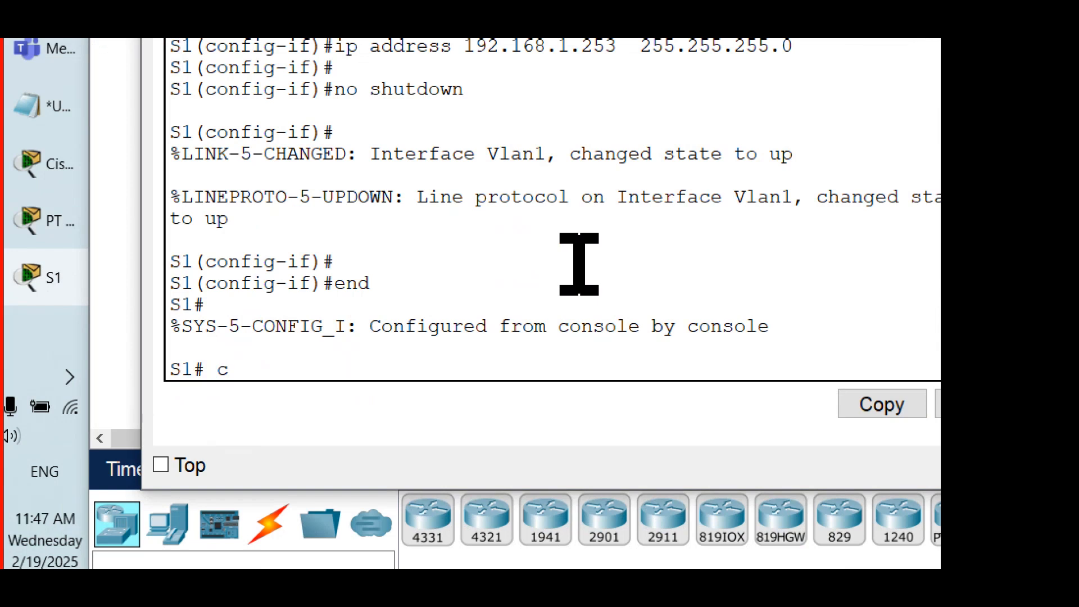
{"action": "type", "text": "opy running"}
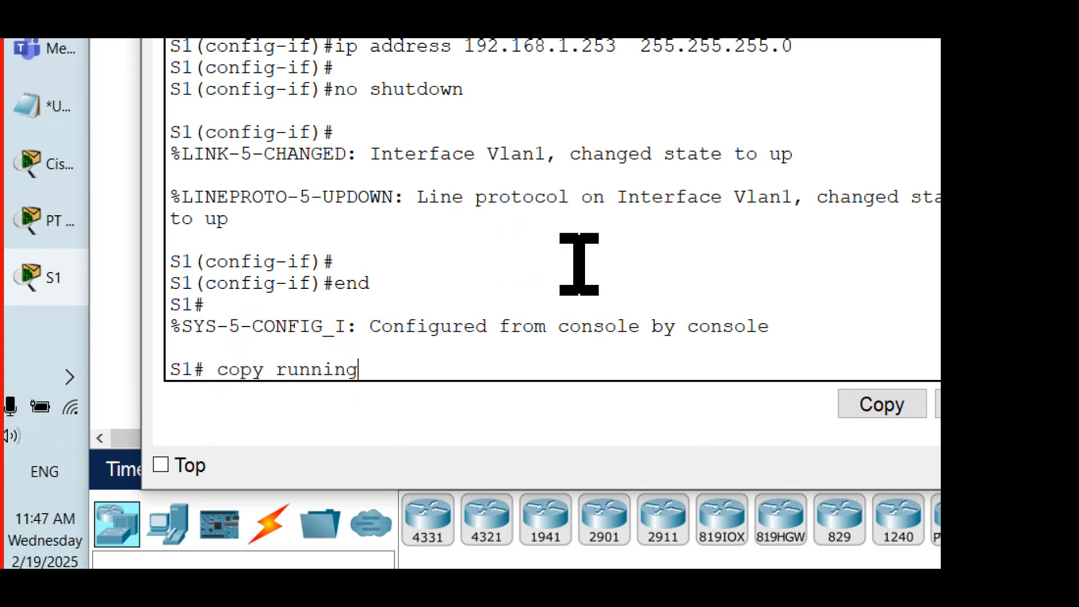
{"action": "type", "text": "-config"}
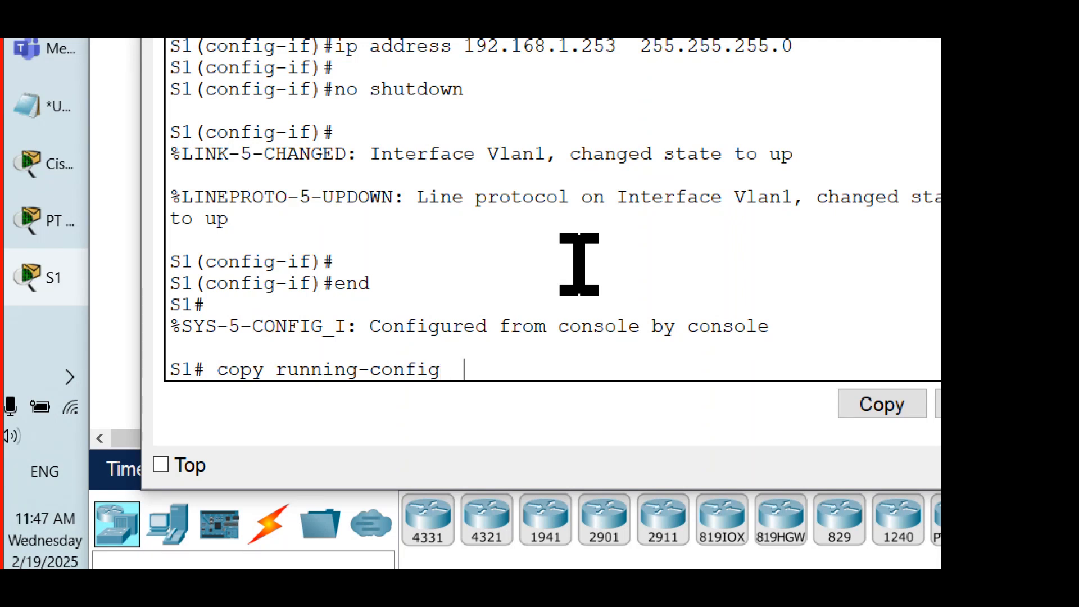
{"action": "type", "text": "  startup"}
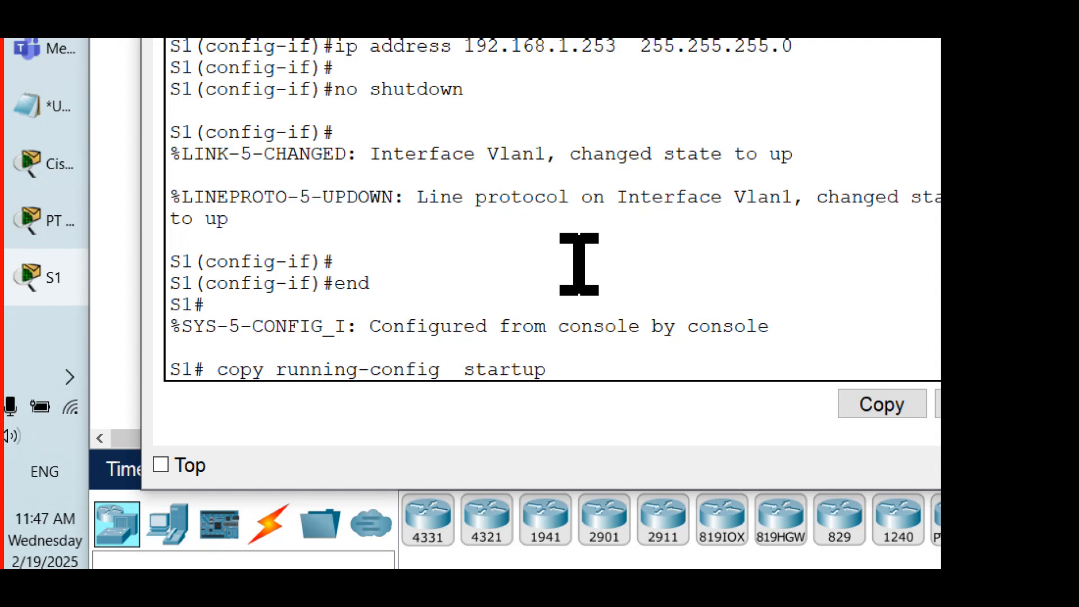
{"action": "type", "text": "-config"}
{"action": "key", "text": "Return"}
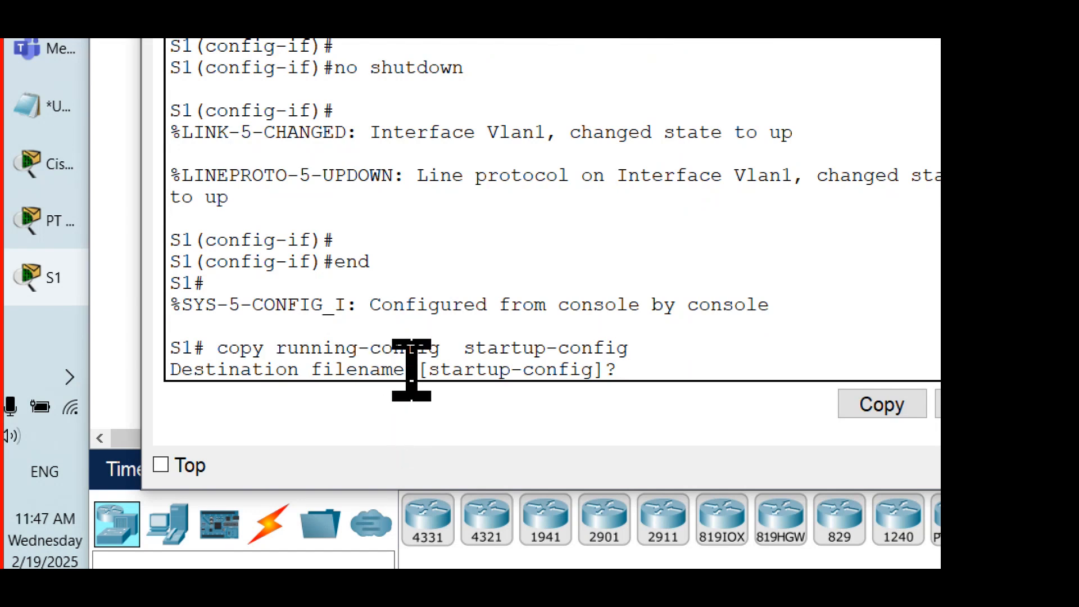
Step: Accept the default destination filename startup-config to save S1's running configuration
{"action": "left_click_drag", "start_coordinate": [409, 369], "coordinate": [653, 372]}
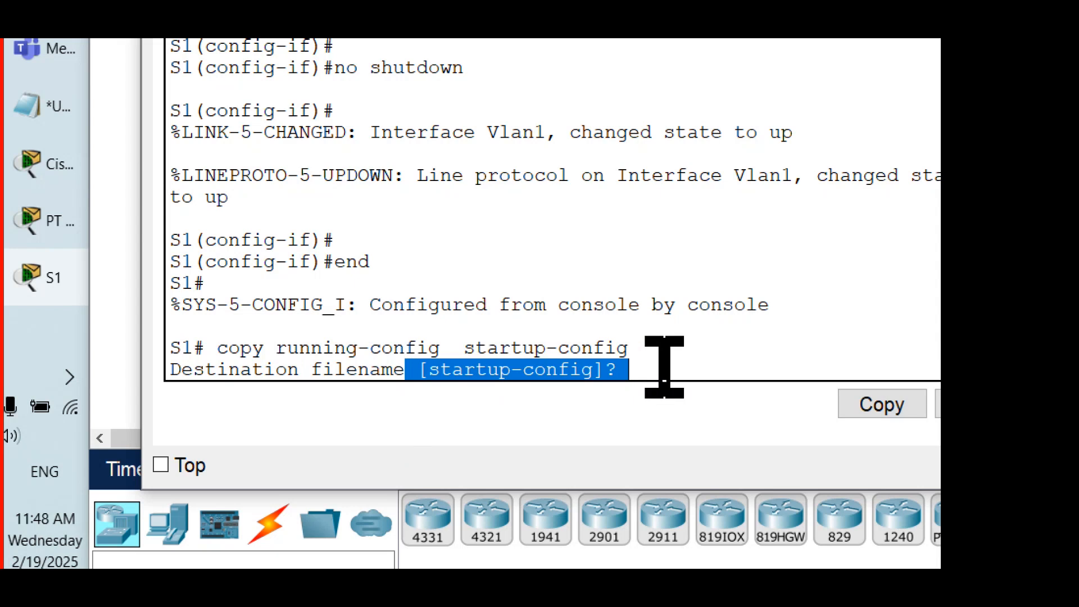
{"action": "left_click", "coordinate": [660, 368]}
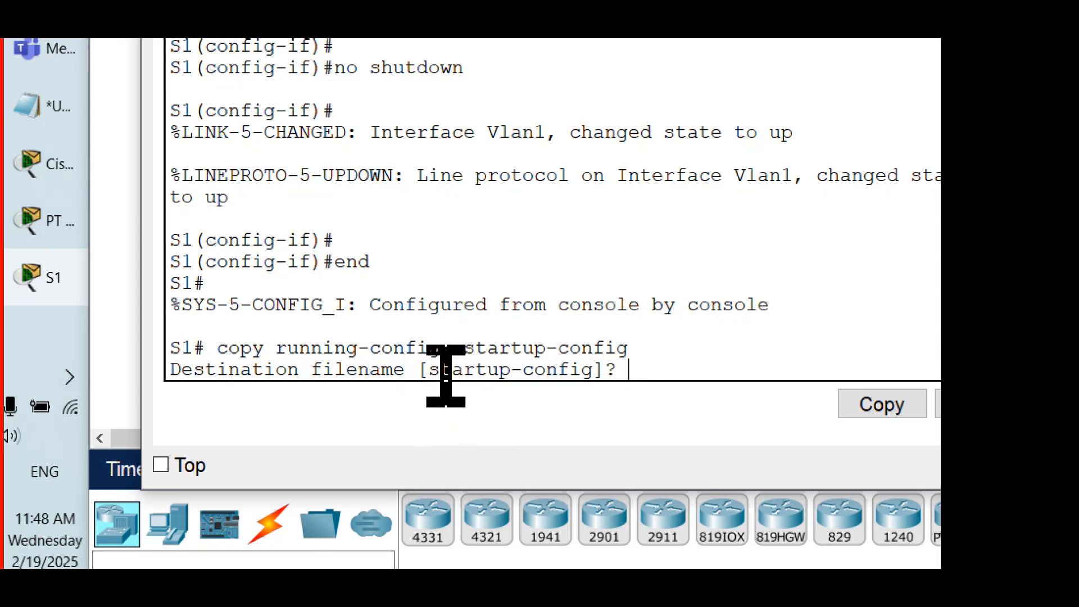
{"action": "left_click_drag", "start_coordinate": [592, 370], "coordinate": [429, 369]}
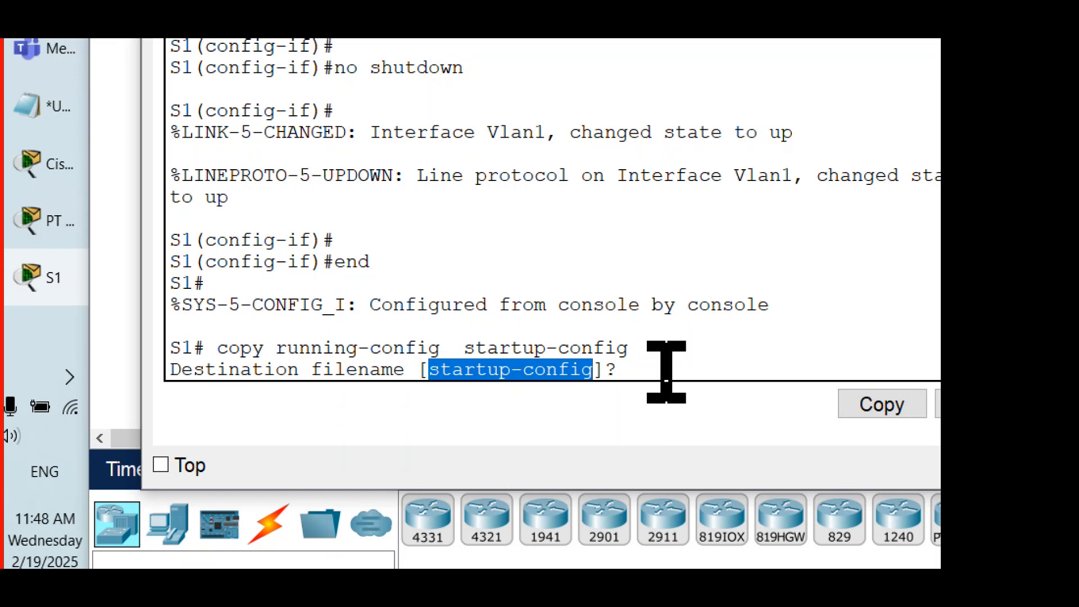
{"action": "left_click", "coordinate": [665, 371]}
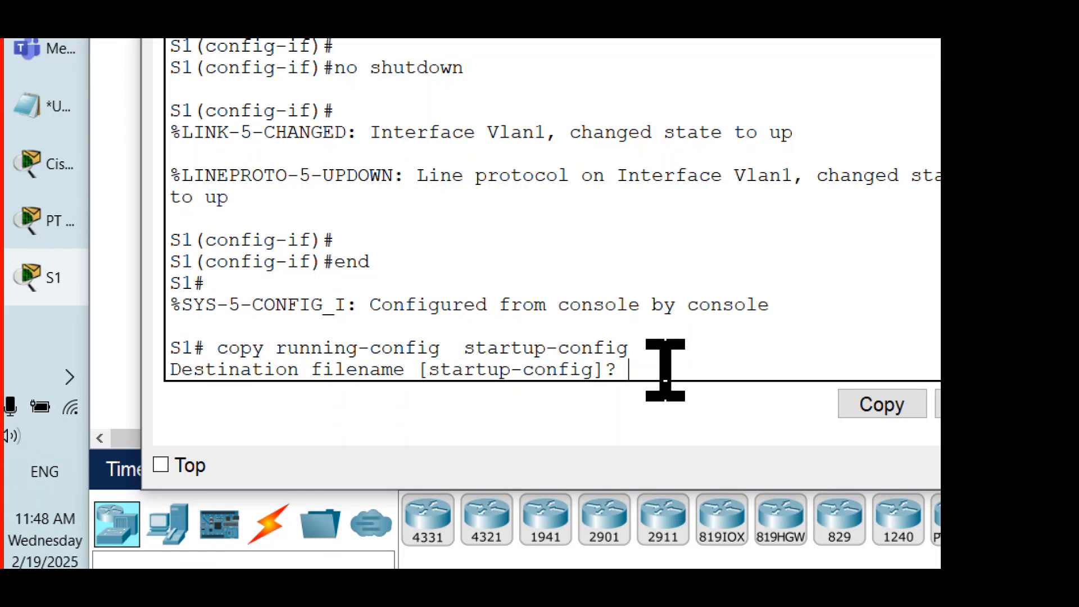
{"action": "key", "text": "Return"}
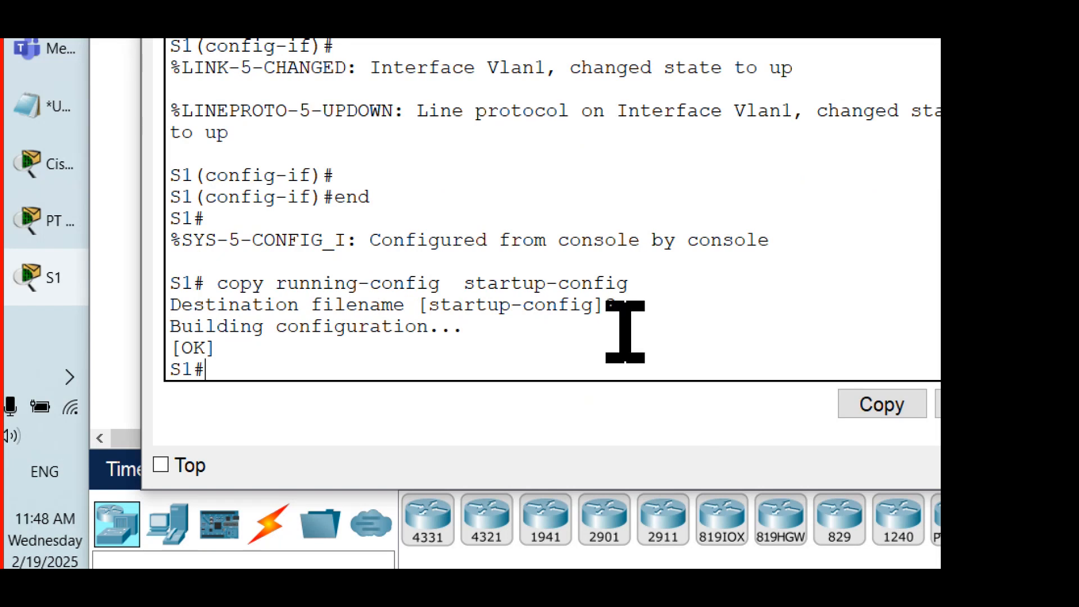
{"action": "key", "text": "Return"}
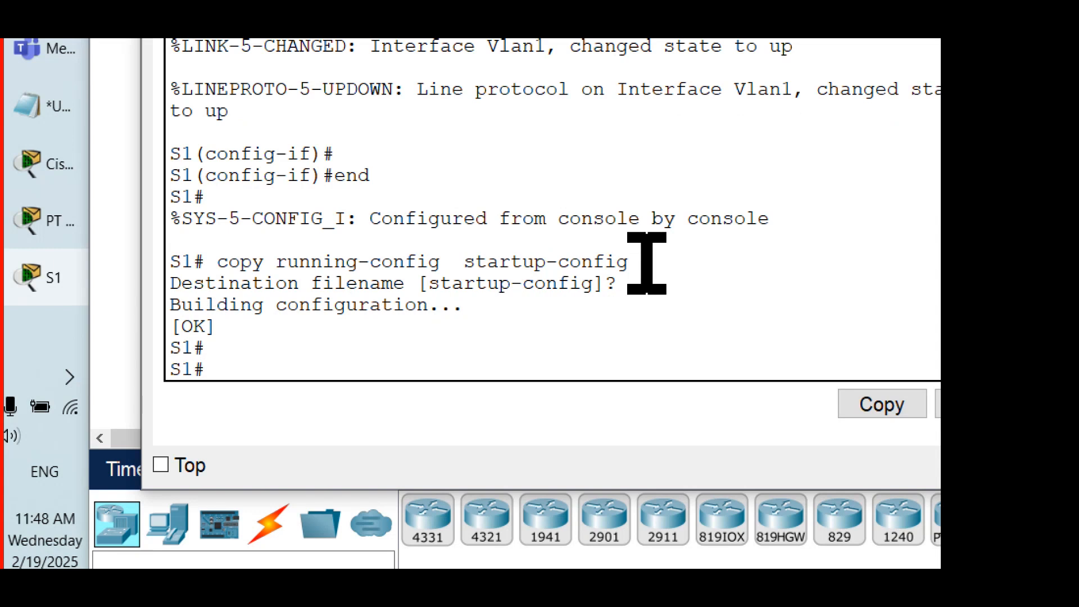
{"action": "left_click_drag", "start_coordinate": [628, 262], "coordinate": [207, 253]}
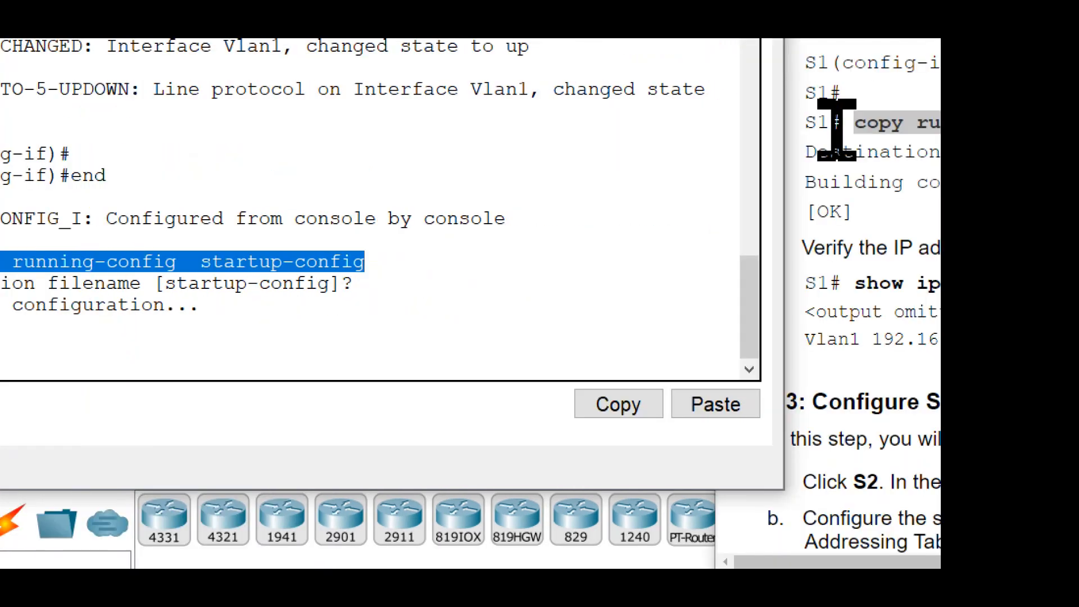
Step: Run show ip interface brief on S1 to verify its IP address configuration, following Step 2c
{"action": "left_click", "coordinate": [487, 203]}
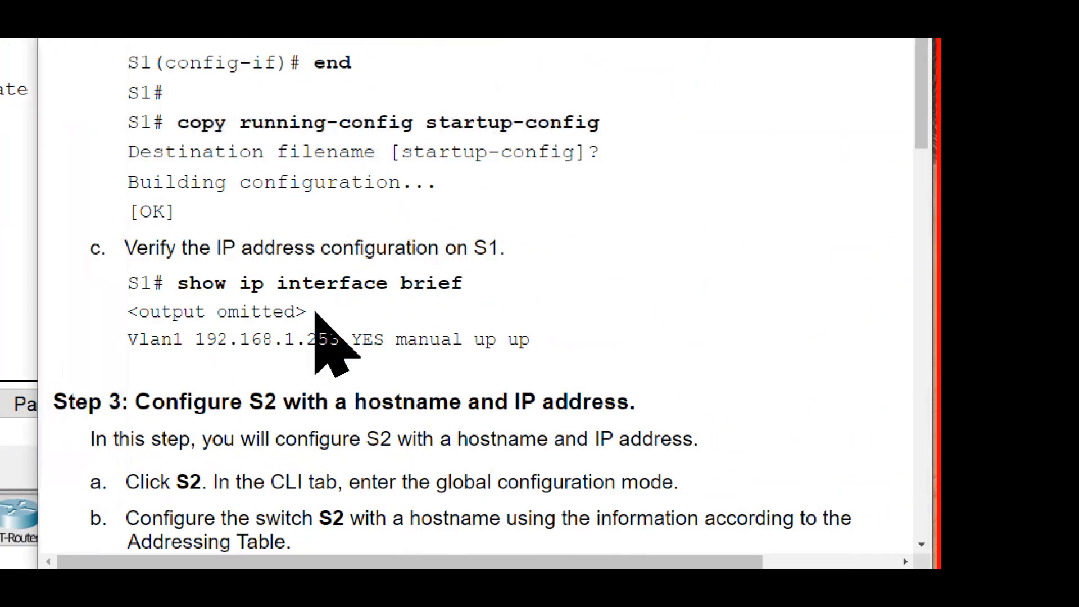
{"action": "left_click_drag", "start_coordinate": [178, 282], "coordinate": [506, 289]}
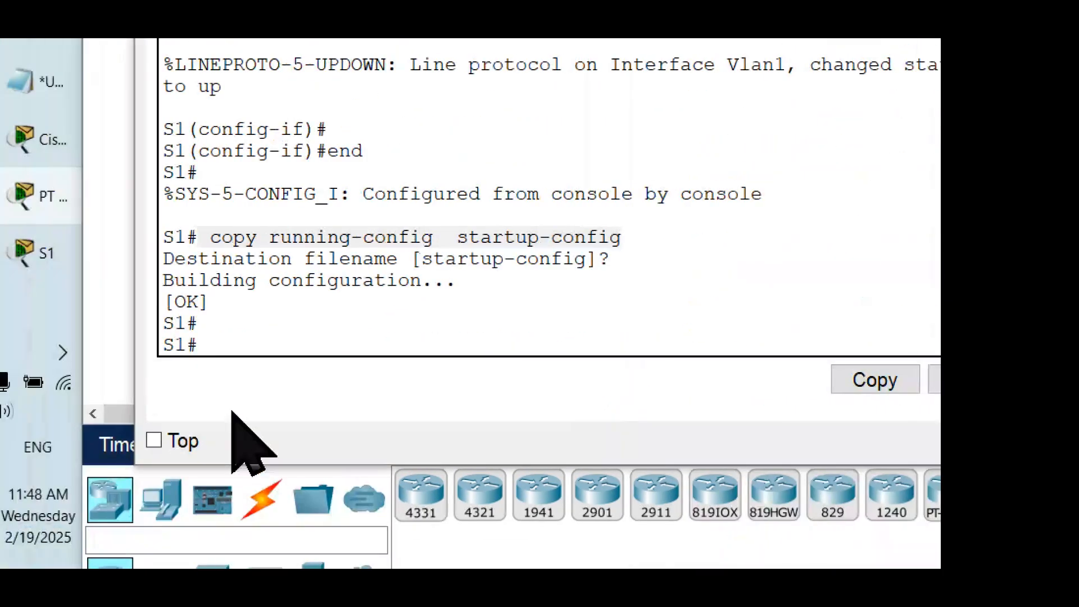
{"action": "left_click", "coordinate": [297, 336]}
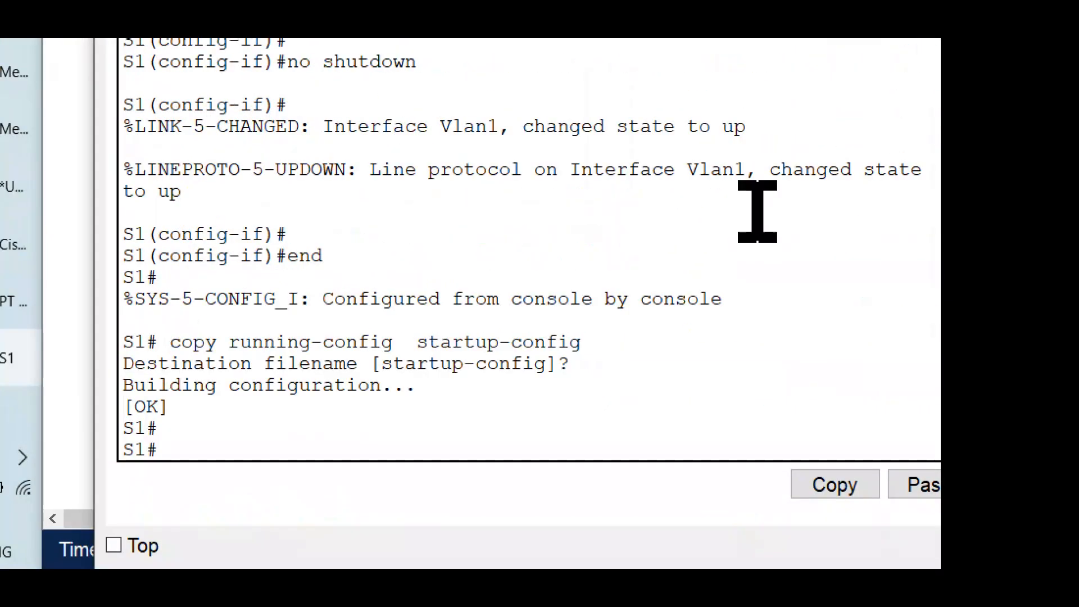
{"action": "type", "text": "show"}
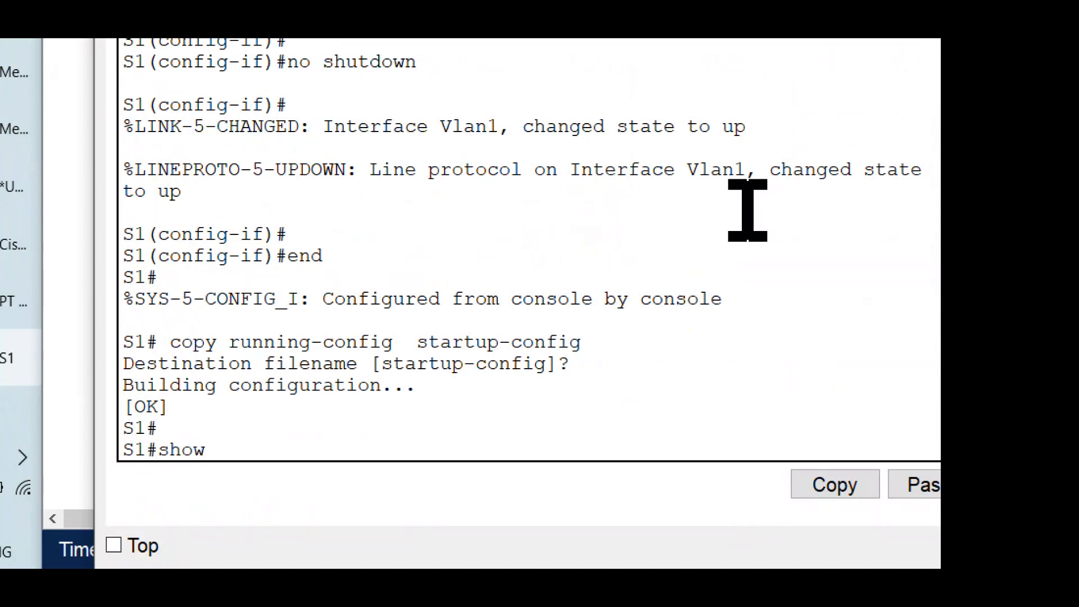
{"action": "type", "text": " ip interface br"}
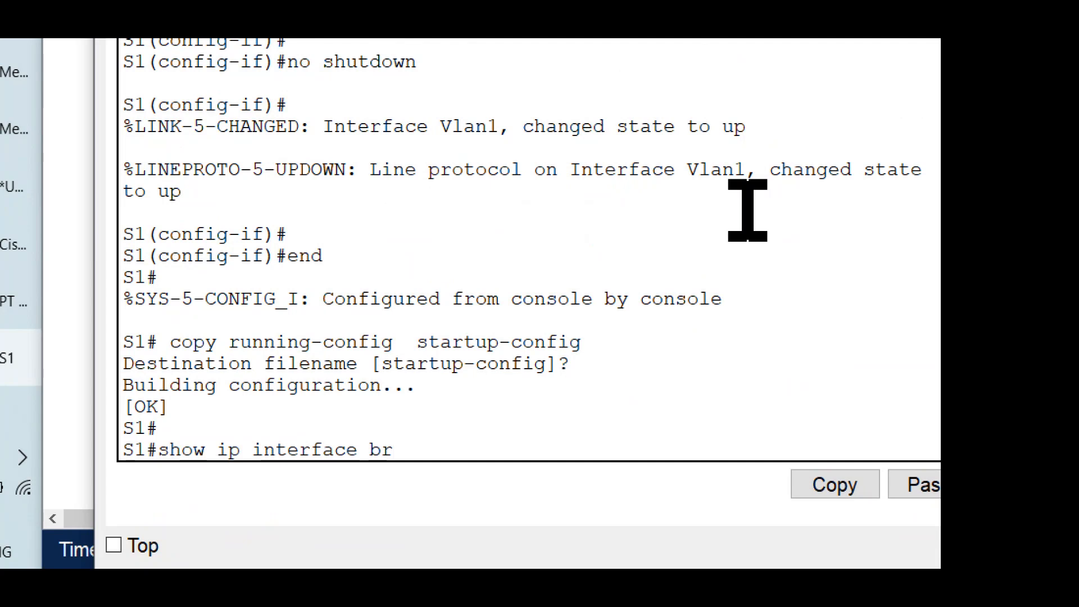
{"action": "type", "text": "ief"}
{"action": "key", "text": "Return"}
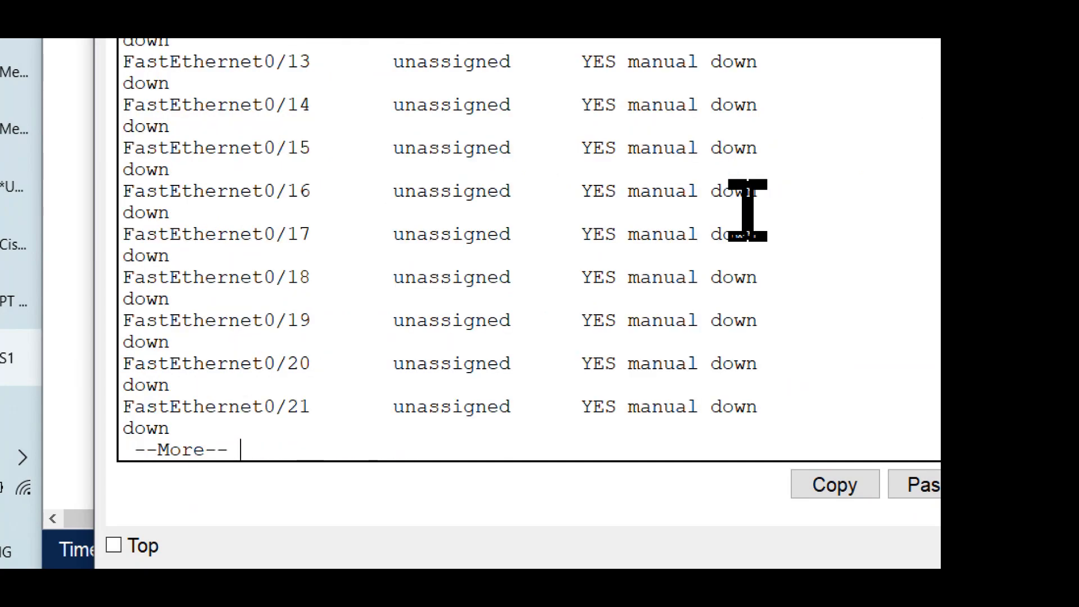
Step: Examine the interface list on S1, checking the address and status of FastEthernet0/1 and FastEthernet0/2
{"action": "scroll", "coordinate": [794, 193], "scroll_direction": "up", "scroll_amount": 4}
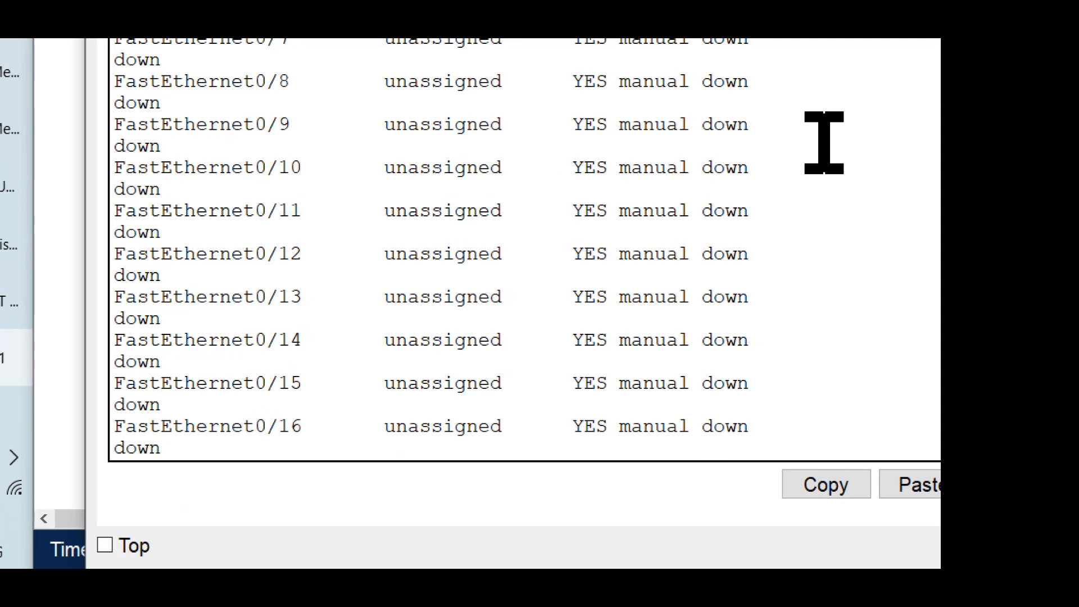
{"action": "scroll", "coordinate": [823, 106], "scroll_direction": "up", "scroll_amount": 8}
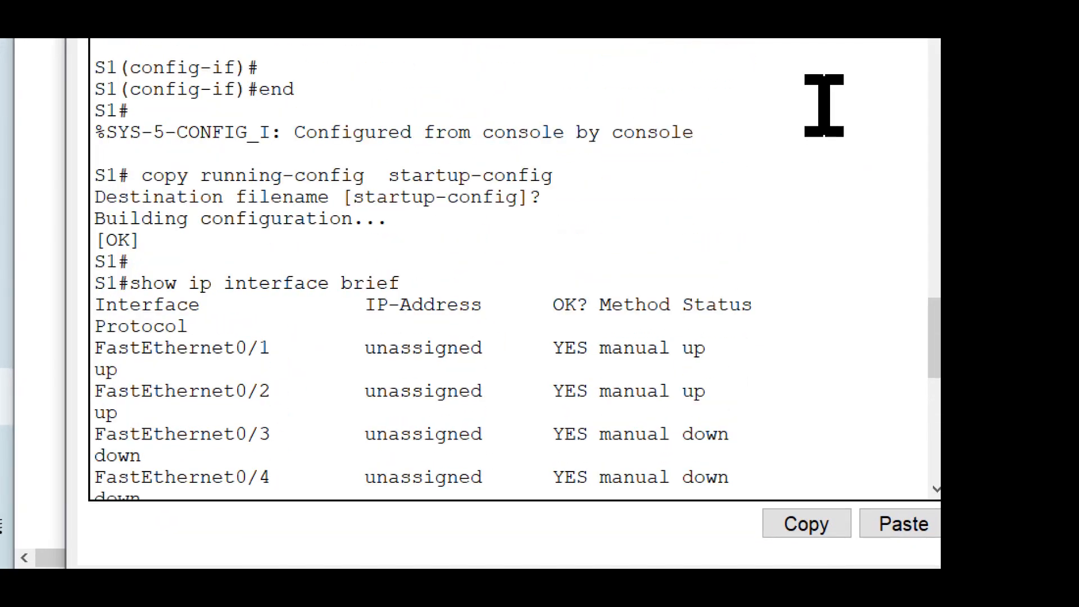
{"action": "left_click_drag", "start_coordinate": [427, 283], "coordinate": [129, 281]}
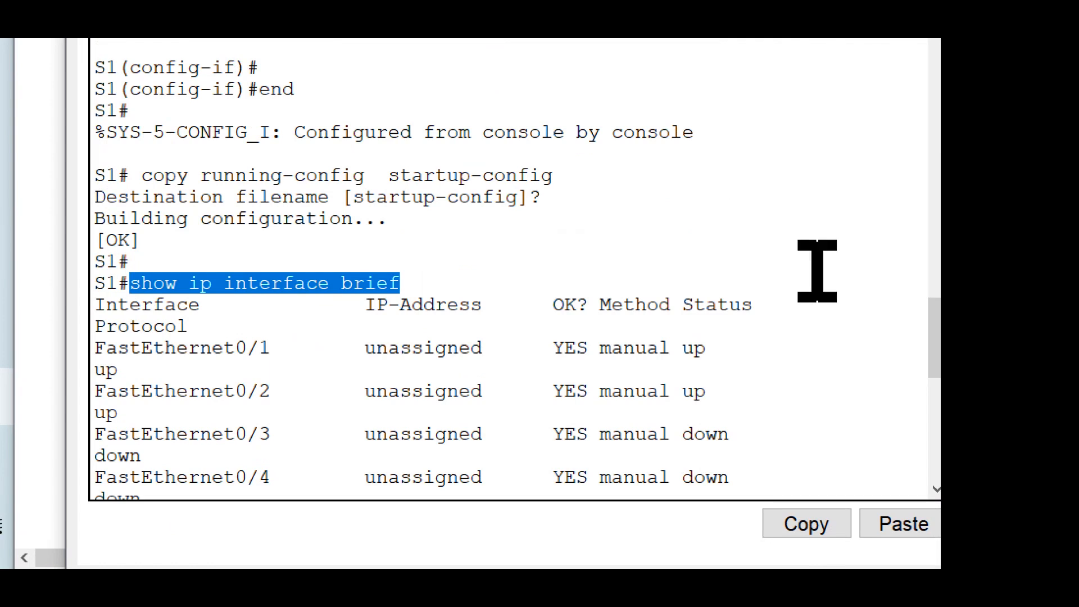
{"action": "scroll", "coordinate": [822, 275], "scroll_direction": "down", "scroll_amount": 1}
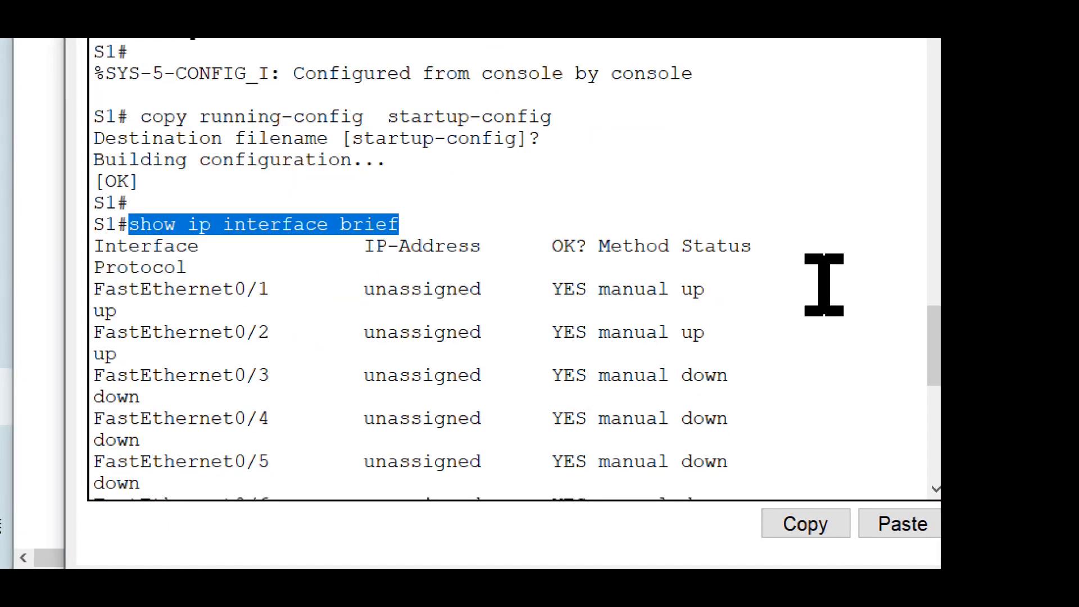
{"action": "scroll", "coordinate": [824, 285], "scroll_direction": "down", "scroll_amount": 1}
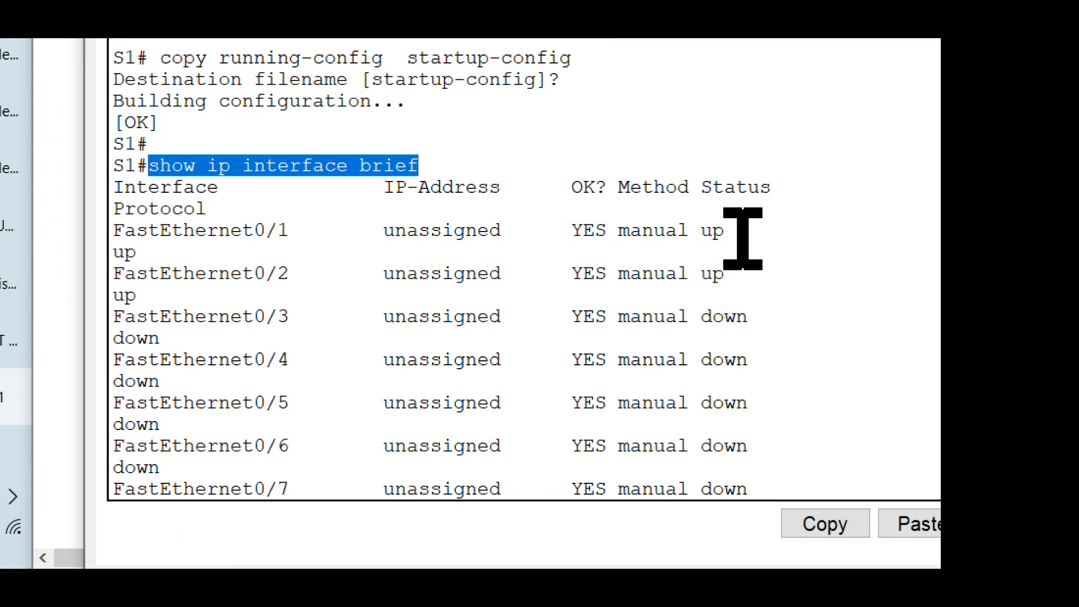
{"action": "left_click_drag", "start_coordinate": [728, 230], "coordinate": [58, 218]}
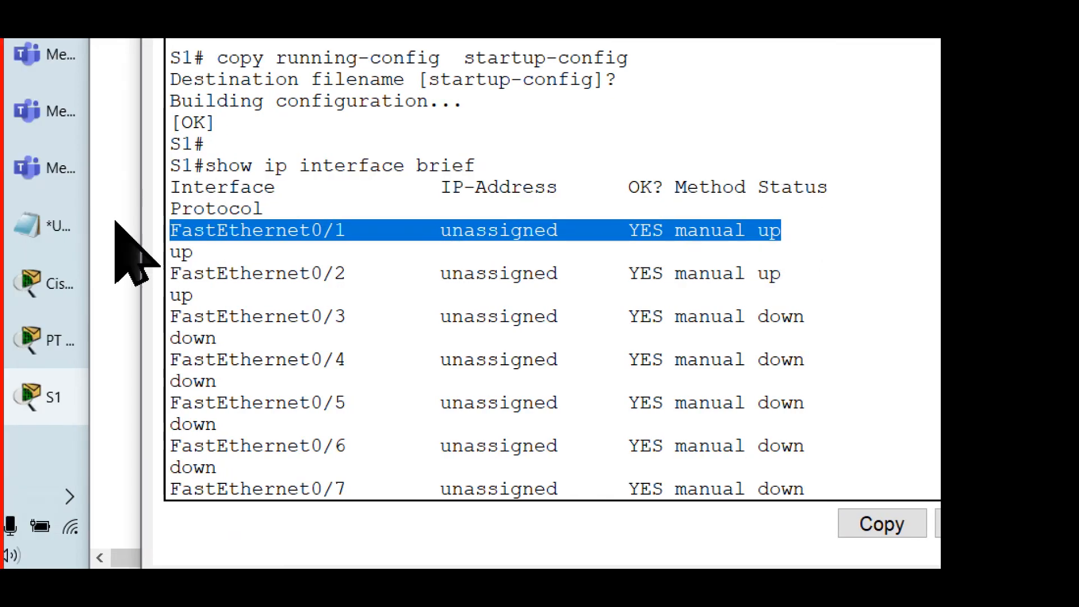
{"action": "left_click_drag", "start_coordinate": [807, 276], "coordinate": [76, 273]}
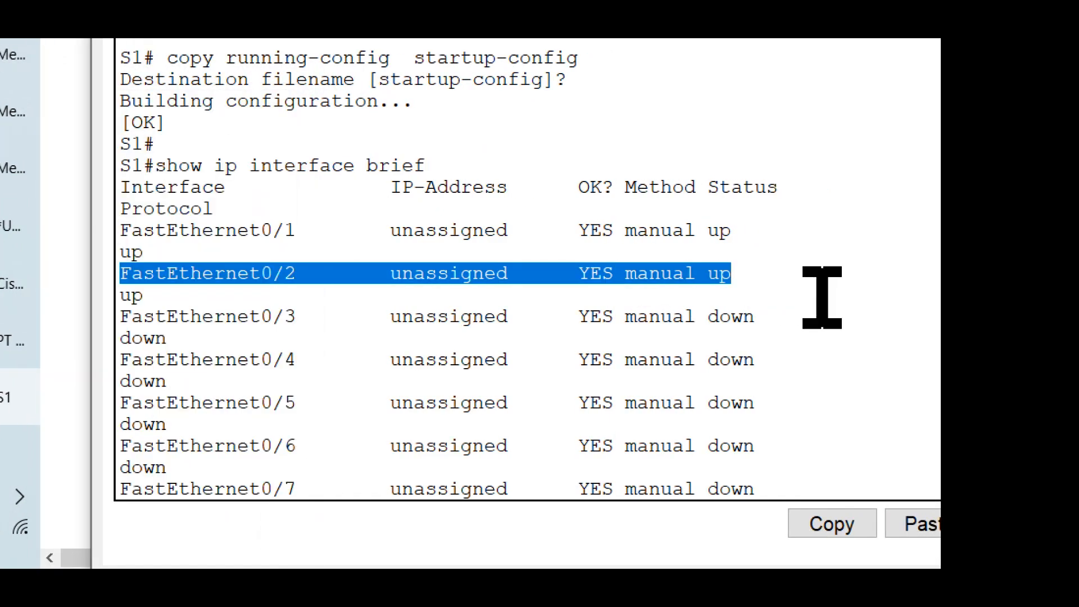
{"action": "scroll", "coordinate": [797, 313], "scroll_direction": "down", "scroll_amount": 3}
{"action": "scroll", "coordinate": [797, 314], "scroll_direction": "down", "scroll_amount": 7}
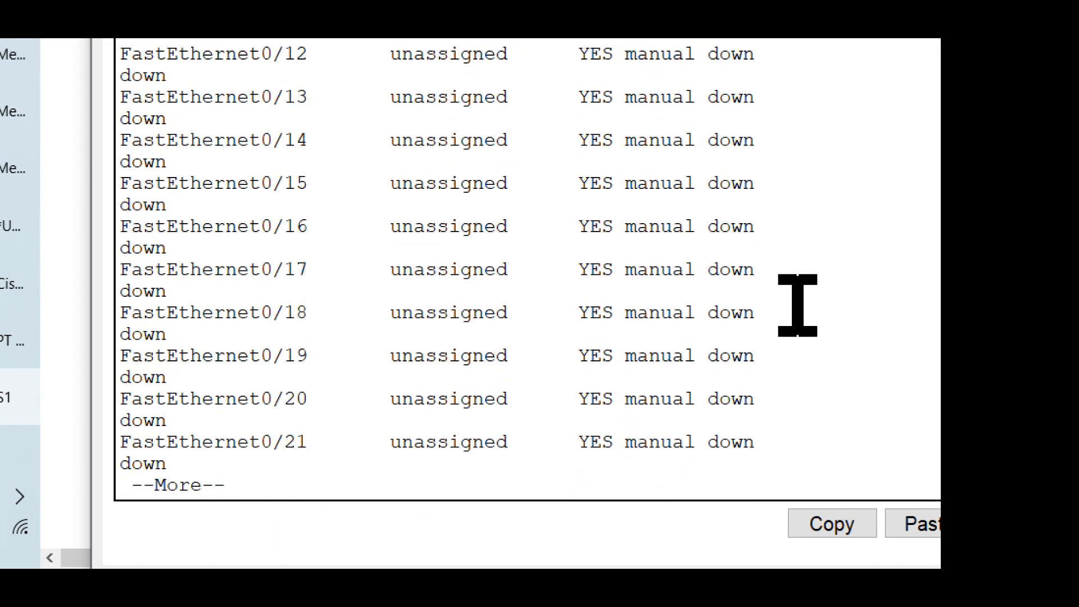
Step: Display the rest of S1's interface list and compare its Vlan1 entry with the expected output in Step 2c
{"action": "key", "text": "space"}
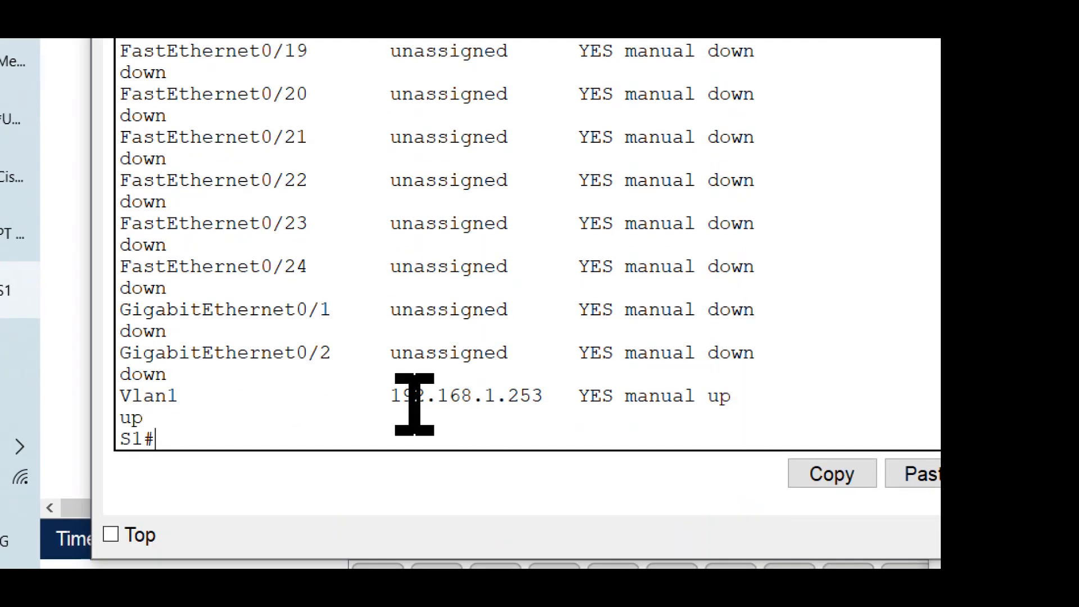
{"action": "left_click_drag", "start_coordinate": [360, 419], "coordinate": [90, 368]}
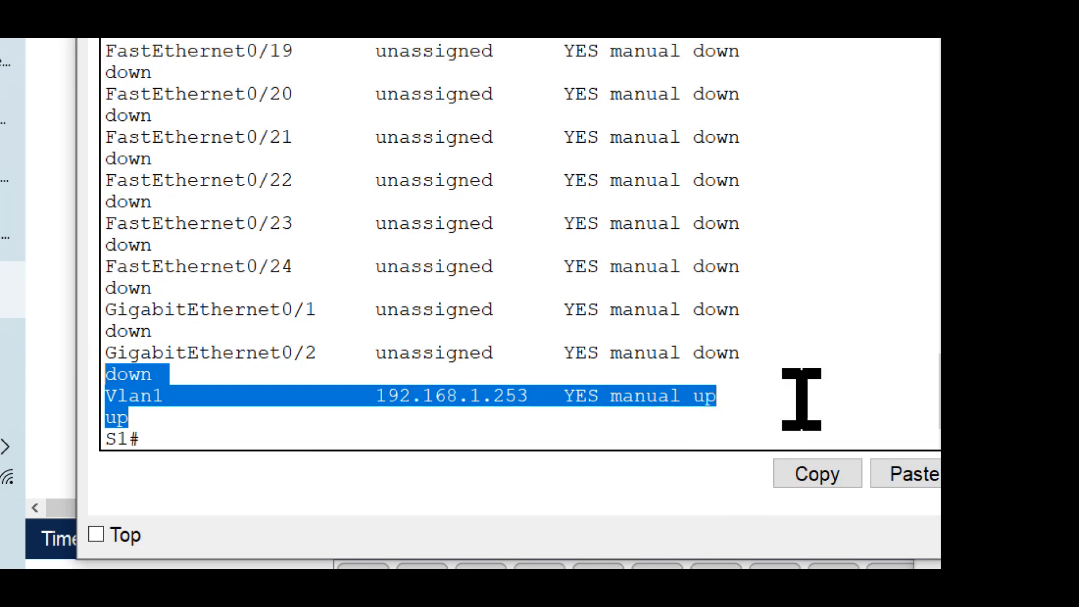
{"action": "left_click", "coordinate": [770, 374]}
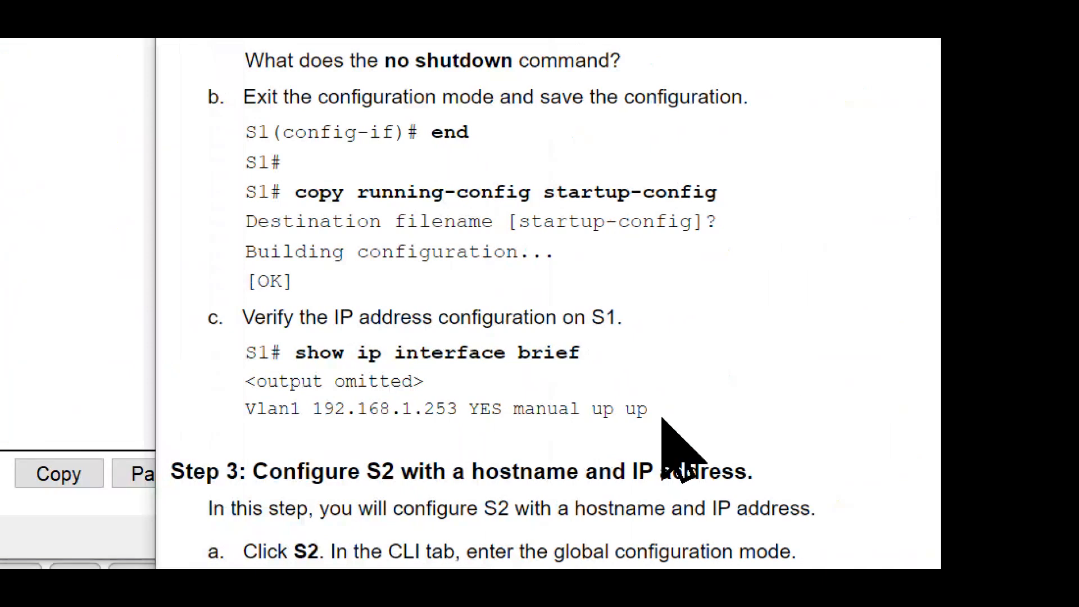
{"action": "left_click_drag", "start_coordinate": [665, 419], "coordinate": [245, 410]}
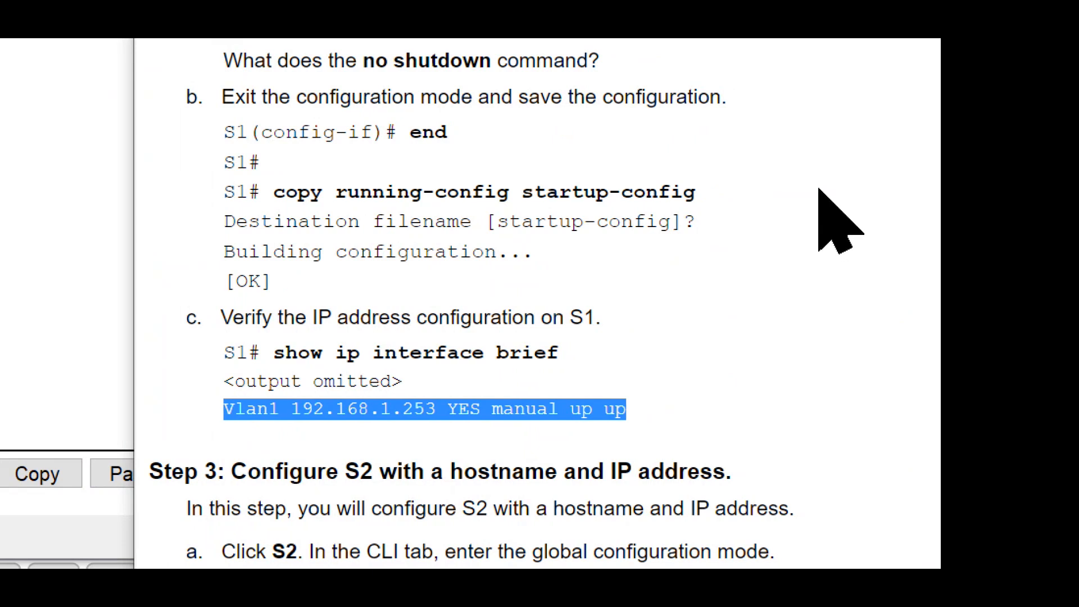
Step: Review Step 3 of the instructions on configuring S2's hostname and IP address, starting with entering global configuration mode
{"action": "scroll", "coordinate": [820, 191], "scroll_direction": "down", "scroll_amount": 6}
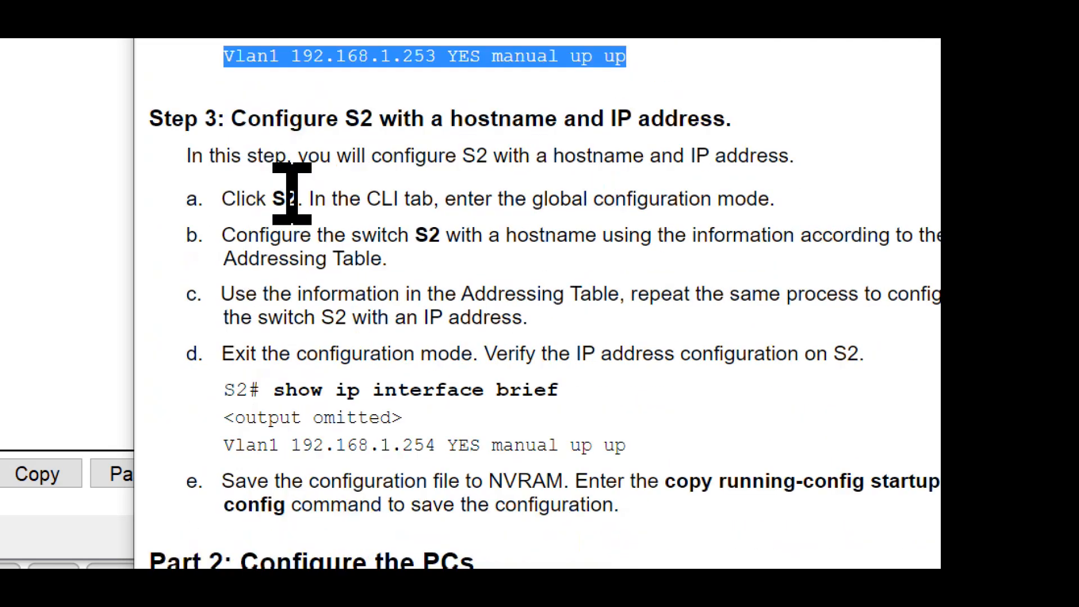
{"action": "left_click_drag", "start_coordinate": [345, 119], "coordinate": [557, 119]}
{"action": "left_click", "coordinate": [325, 337]}
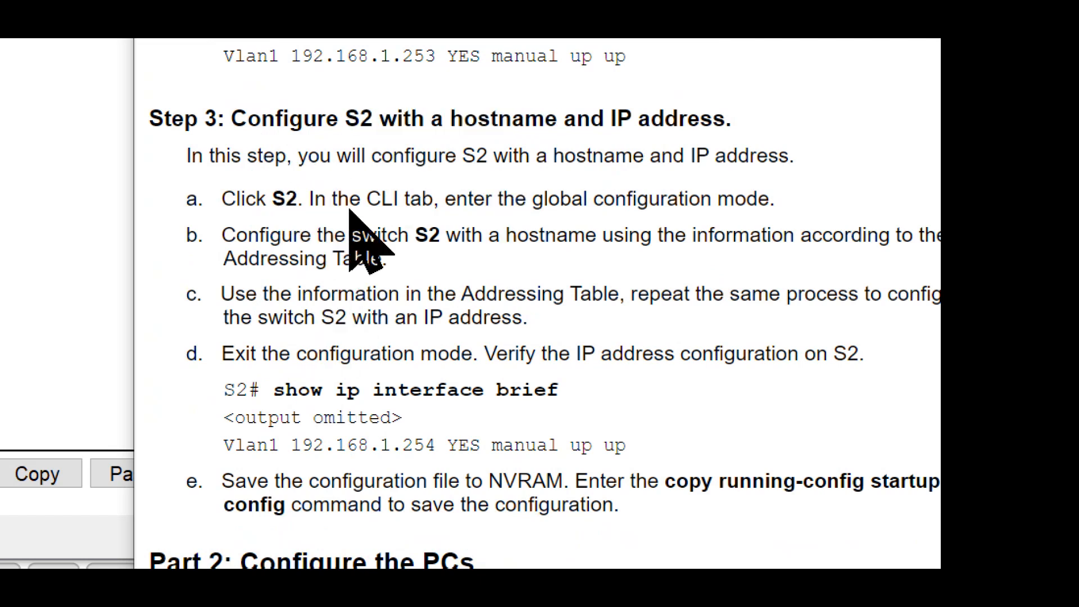
{"action": "left_click_drag", "start_coordinate": [361, 201], "coordinate": [775, 200]}
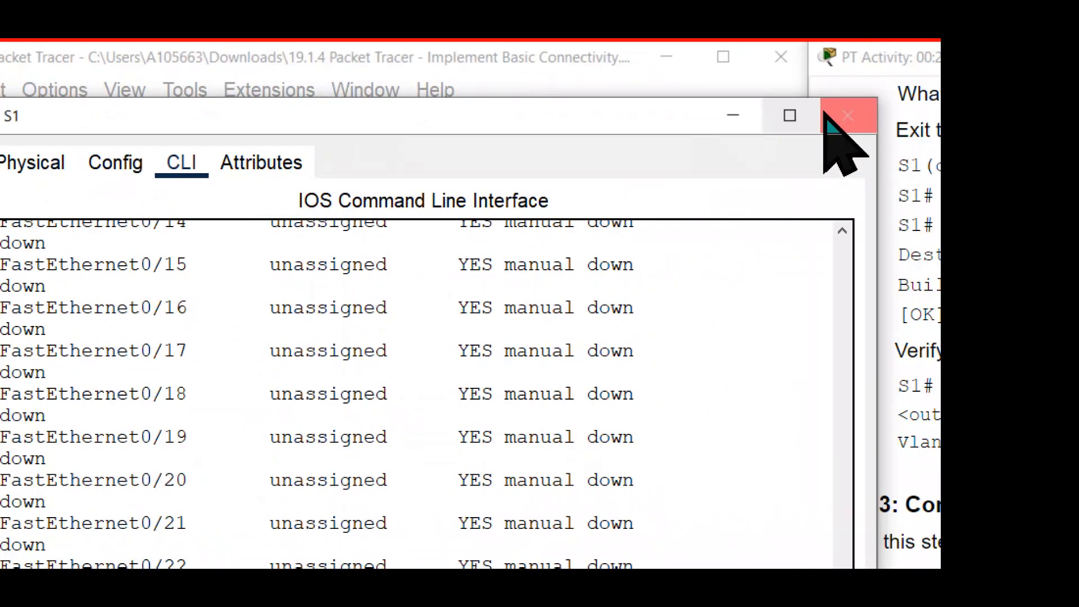
Step: Close S1's device window and open the command line interface of switch S2
{"action": "left_click", "coordinate": [919, 115]}
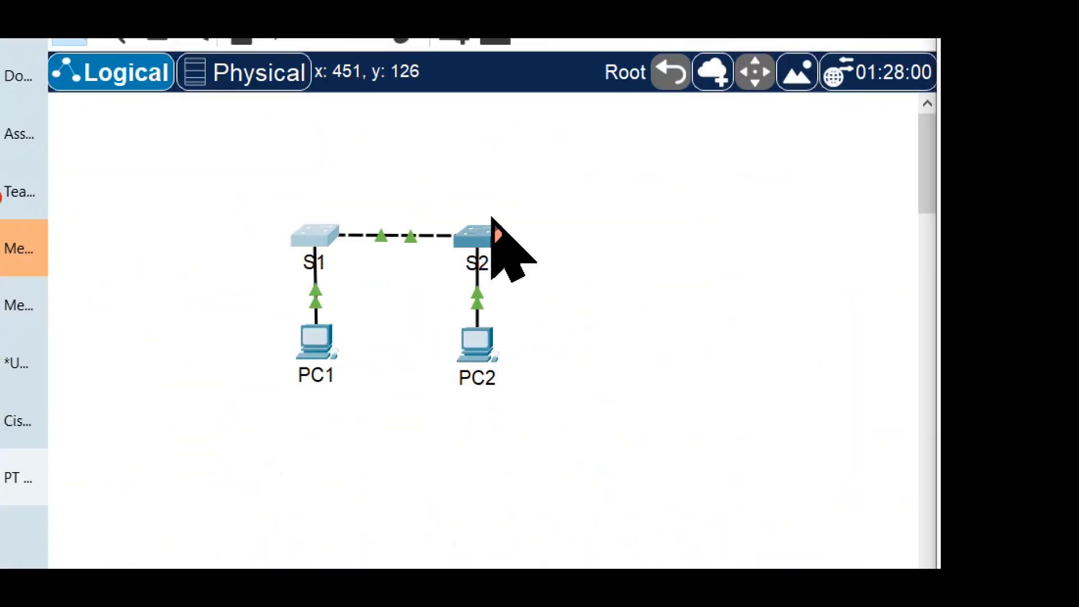
{"action": "left_click", "coordinate": [472, 243]}
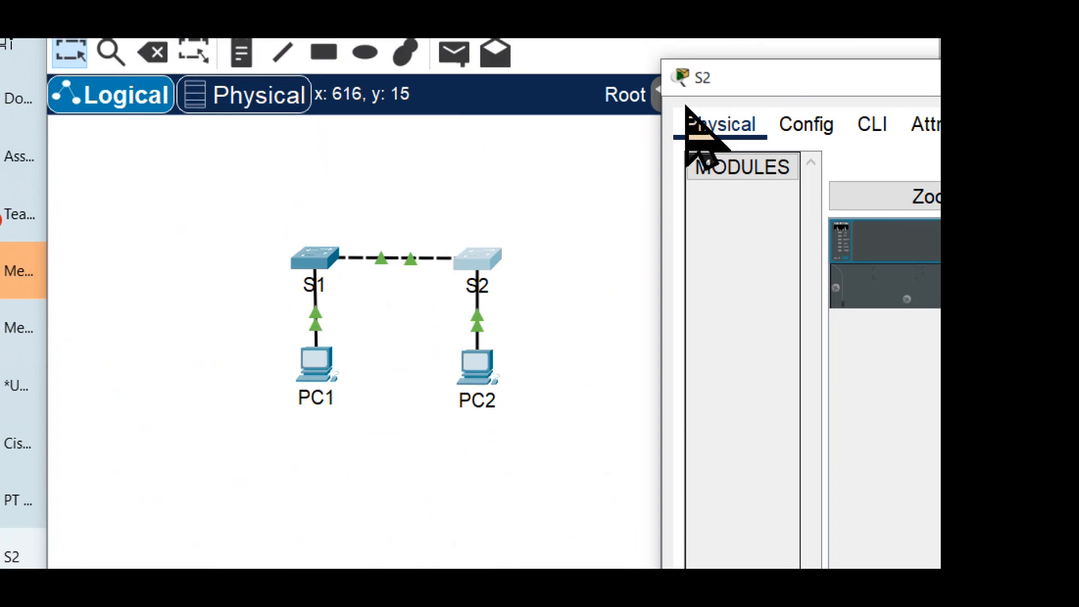
{"action": "left_click_drag", "start_coordinate": [734, 60], "coordinate": [143, 57]}
{"action": "left_click_drag", "start_coordinate": [143, 109], "coordinate": [130, 96]}
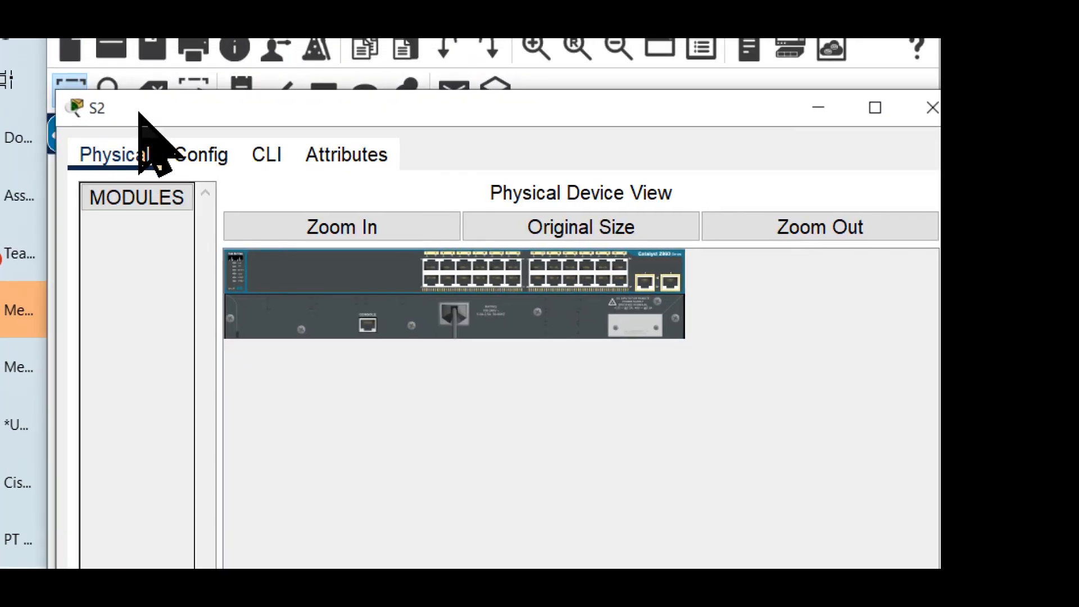
{"action": "left_click", "coordinate": [264, 156]}
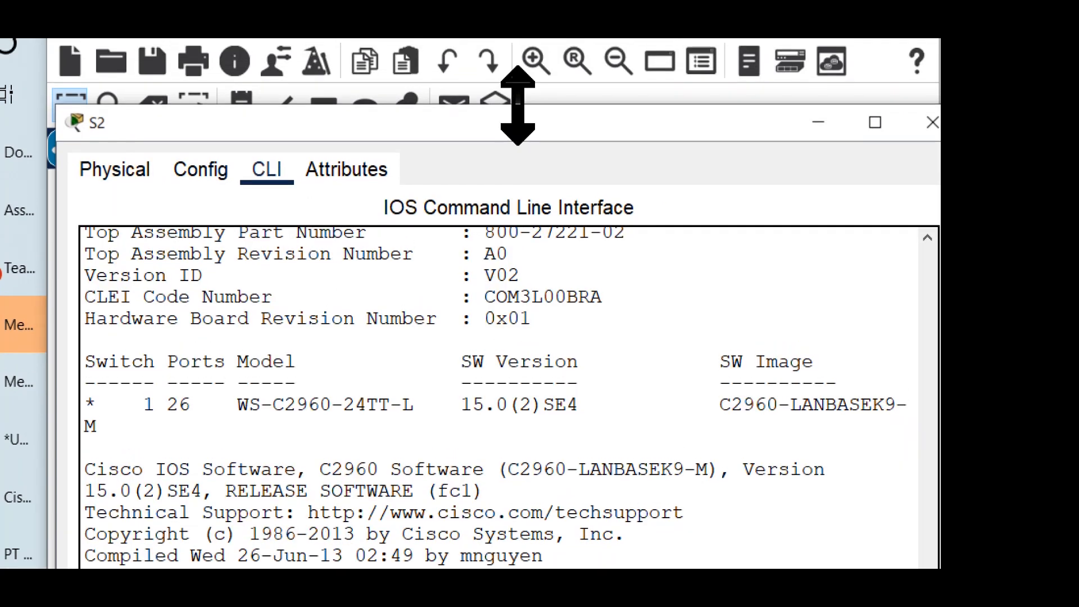
{"action": "left_click_drag", "start_coordinate": [518, 89], "coordinate": [482, 109]}
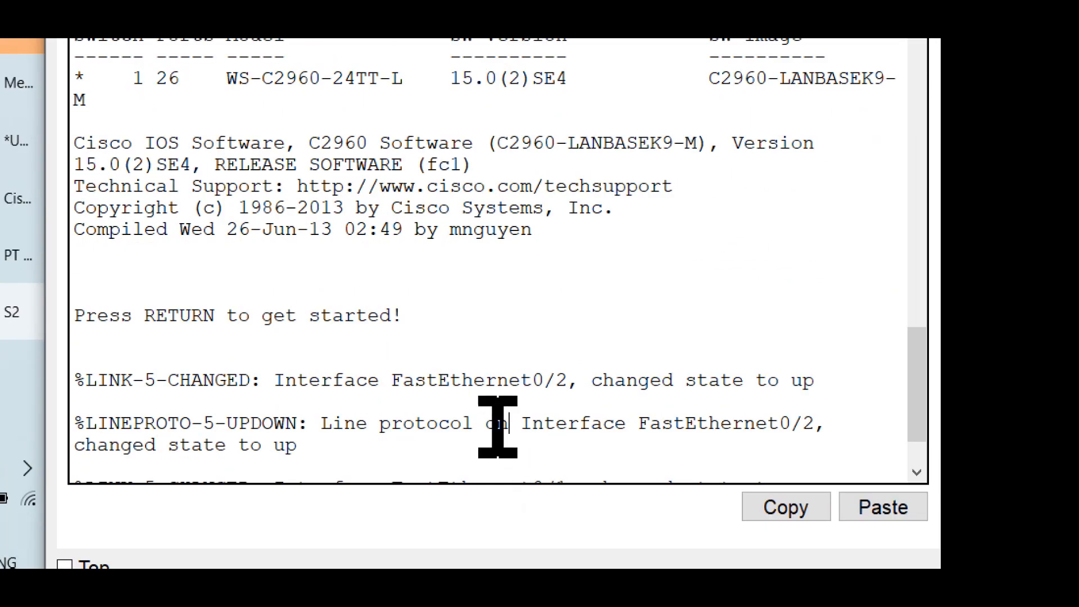
Step: Start the console session on S2 to reach the user EXEC prompt
{"action": "key", "text": "Return"}
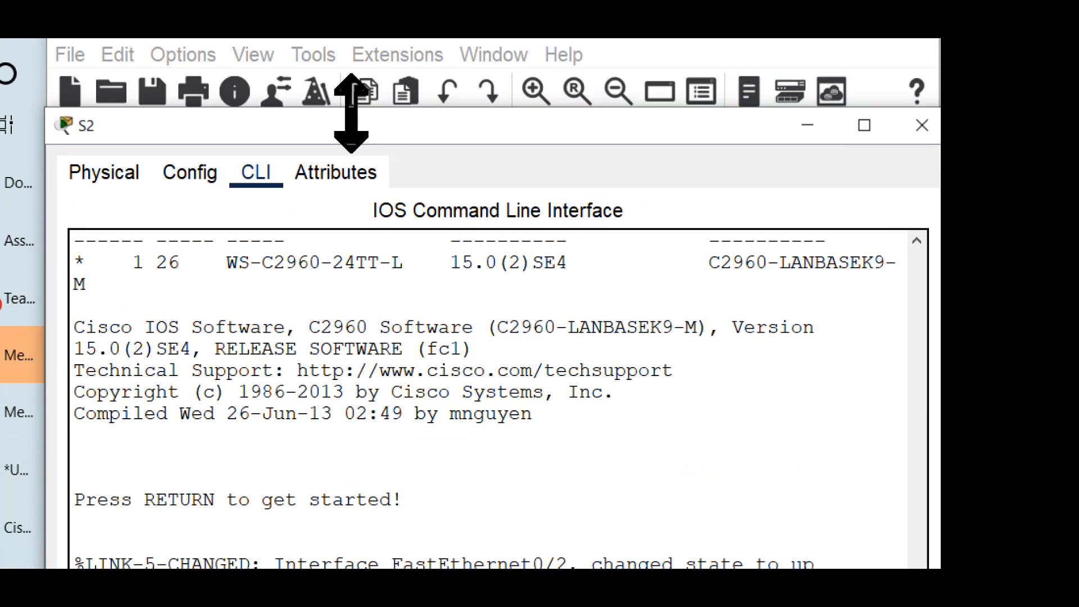
{"action": "mouse_move", "coordinate": [351, 110]}
{"action": "left_mouse_down"}
{"action": "mouse_move", "coordinate": [368, 205]}
{"action": "mouse_move", "coordinate": [366, 290]}
{"action": "mouse_move", "coordinate": [359, 103]}
{"action": "left_mouse_up"}
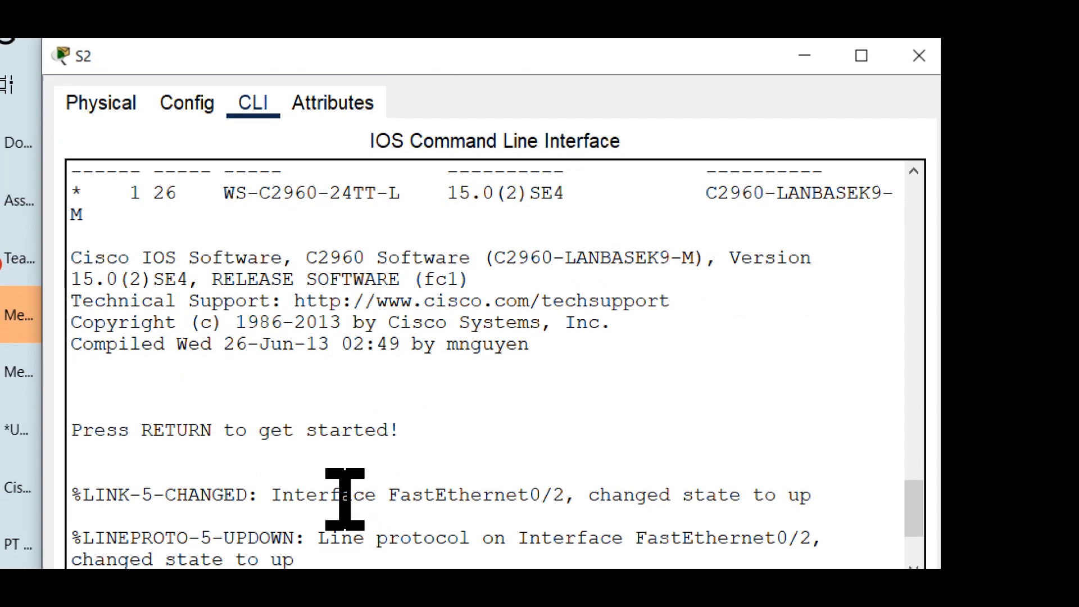
{"action": "left_click", "coordinate": [351, 560]}
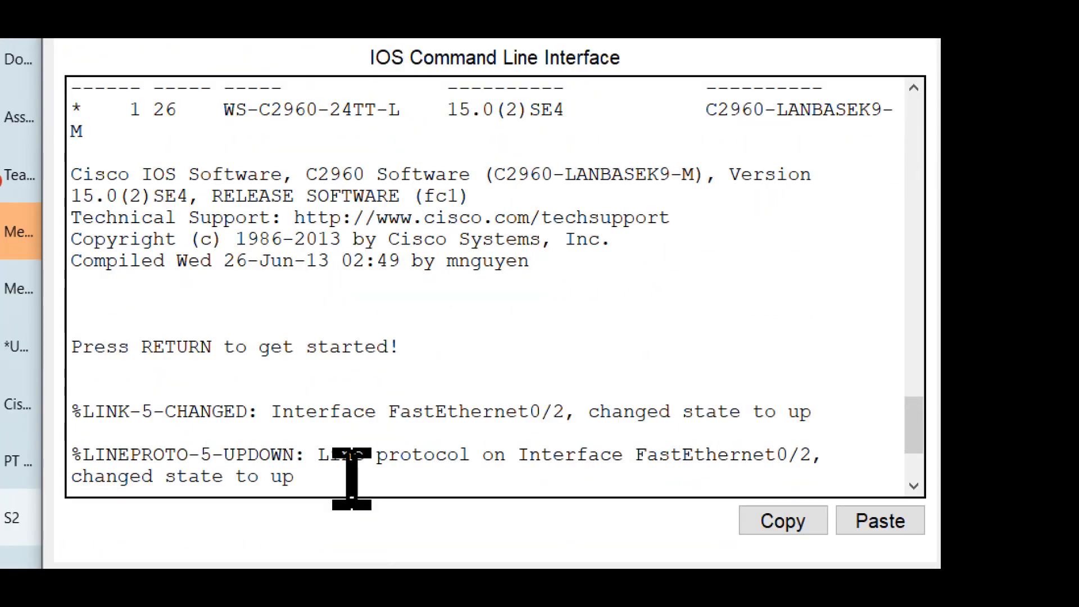
{"action": "key", "text": "Return"}
{"action": "key", "text": "Return"}
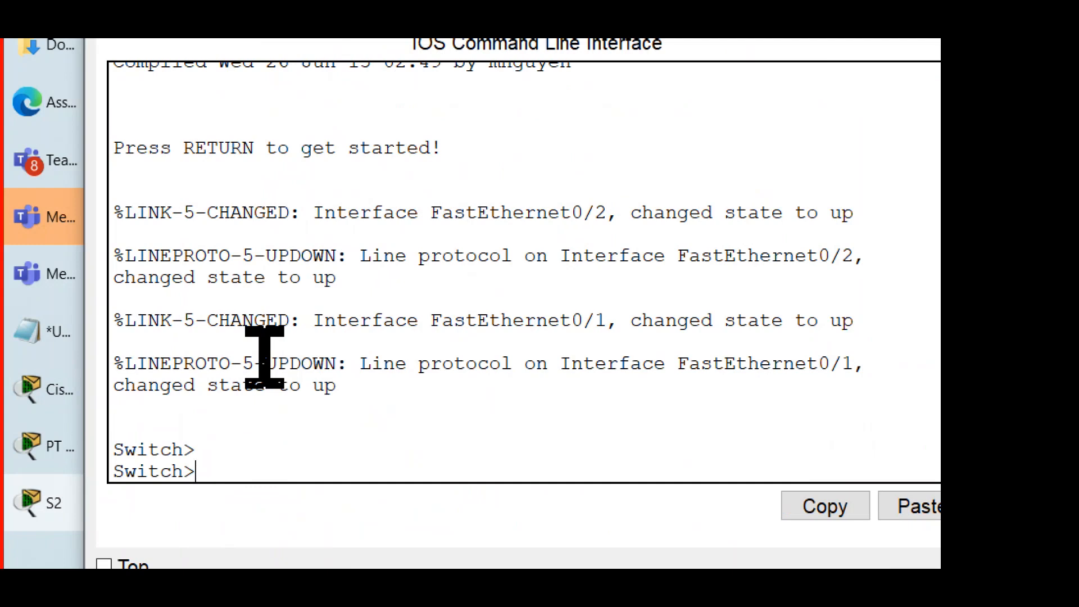
Step: Enter privileged EXEC mode on S2 with the enable command
{"action": "type", "text": "ena"}
{"action": "key", "text": "Return"}
{"action": "key", "text": "Return"}
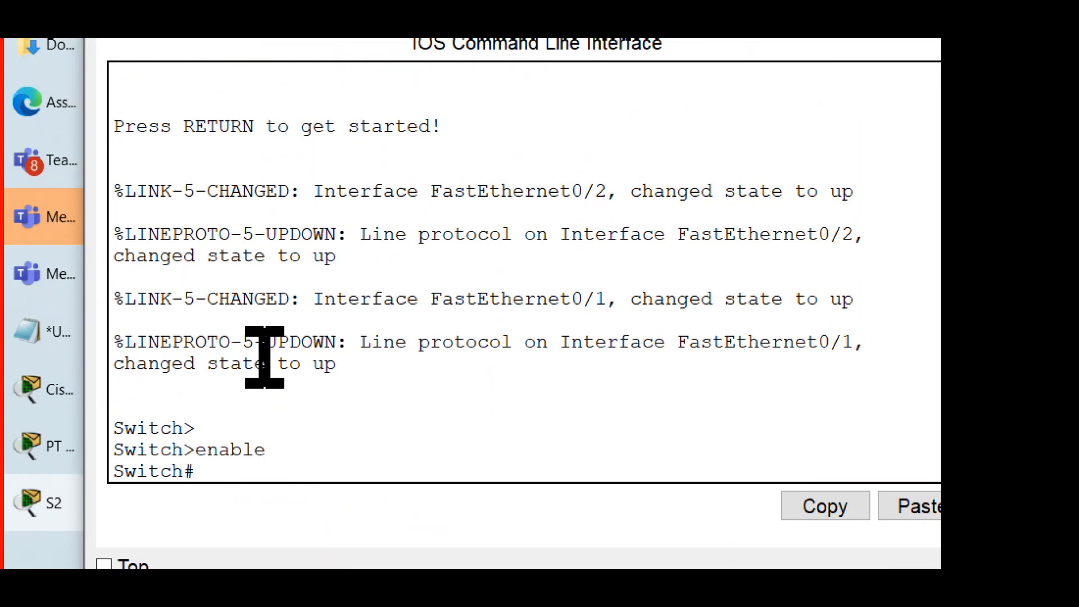
{"action": "left_click_drag", "start_coordinate": [217, 474], "coordinate": [121, 475]}
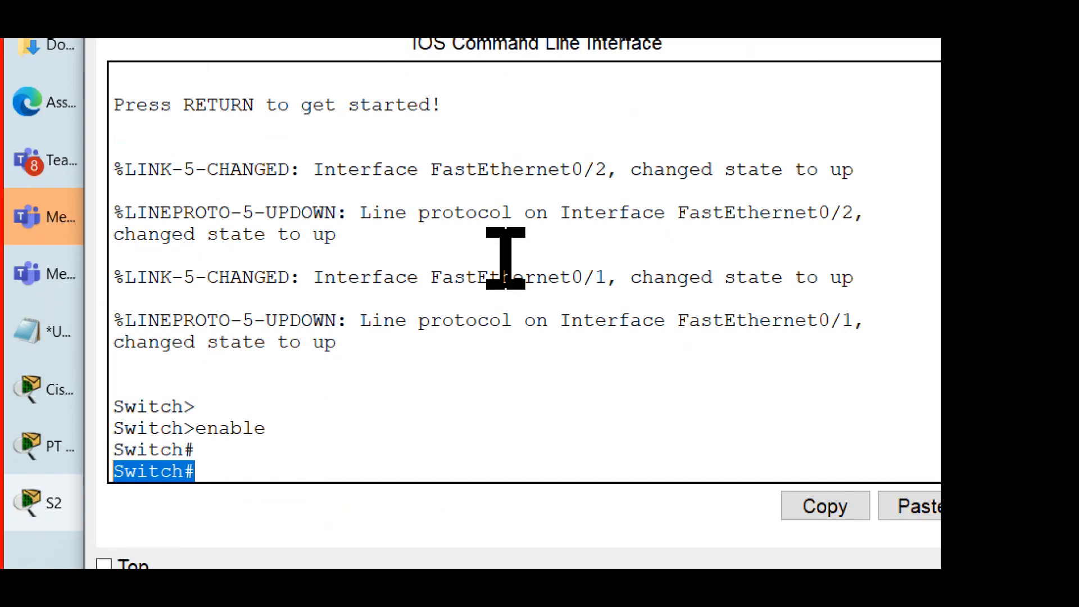
{"action": "left_click", "coordinate": [309, 460]}
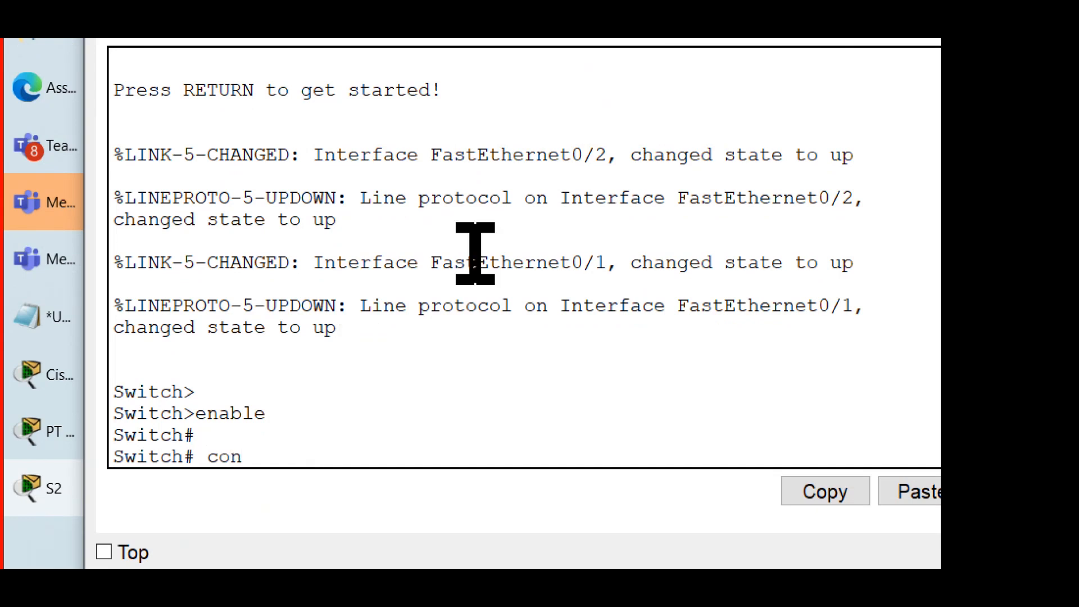
Step: Enter global configuration mode on S2 with the configure terminal command
{"action": "type", "text": "configure terminal"}
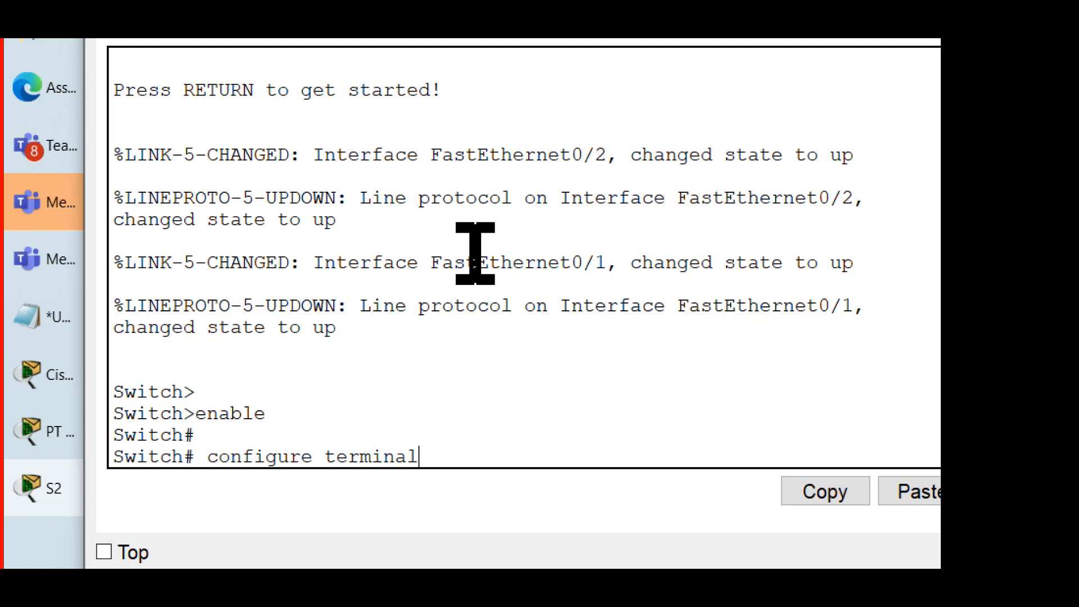
{"action": "key", "text": "Return"}
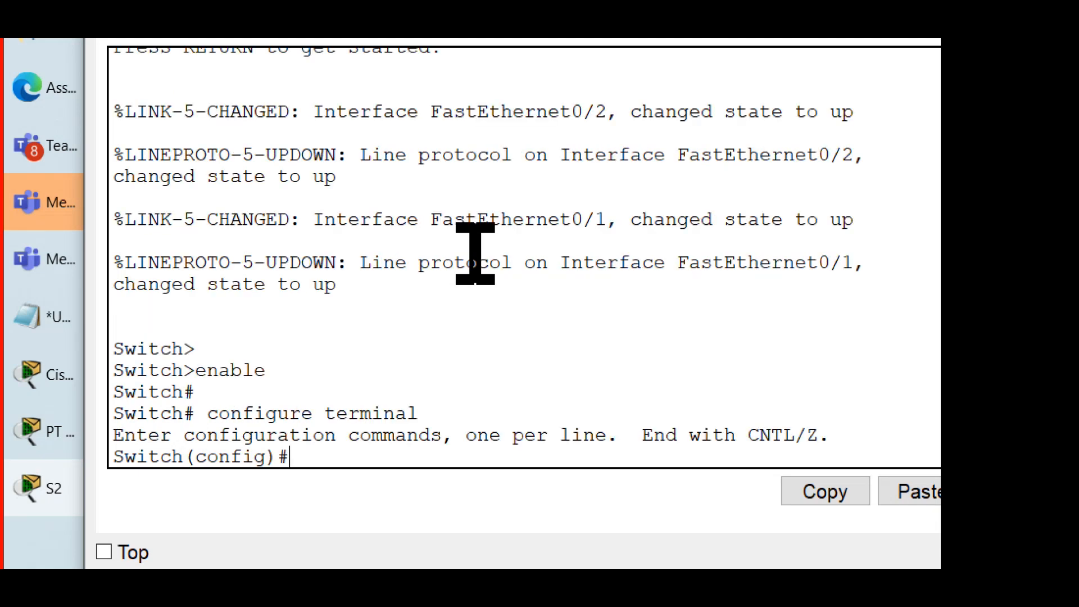
{"action": "key", "text": "Return"}
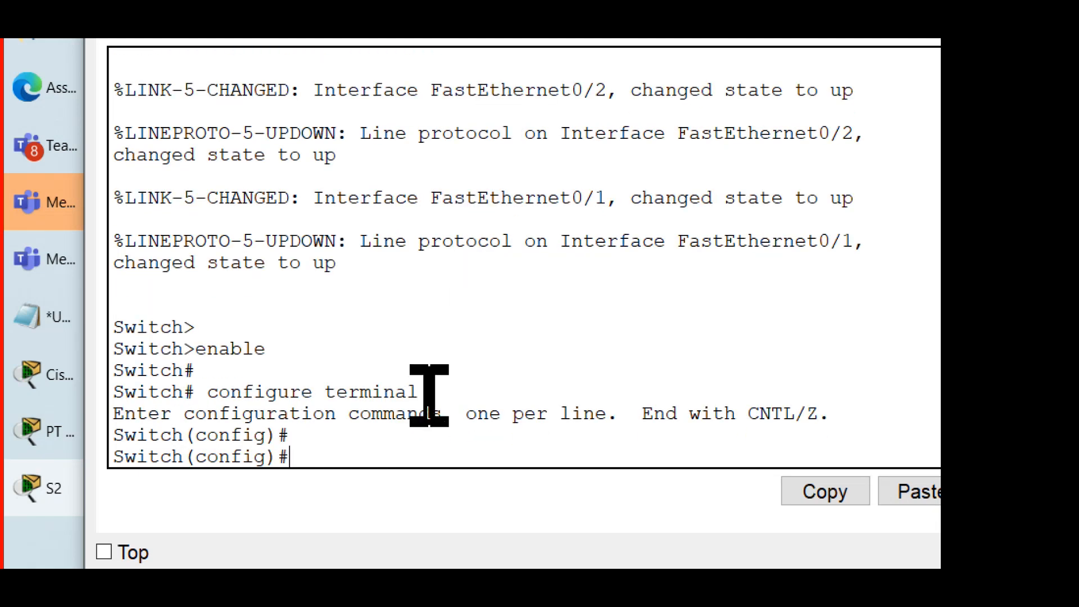
{"action": "left_click_drag", "start_coordinate": [421, 392], "coordinate": [64, 407]}
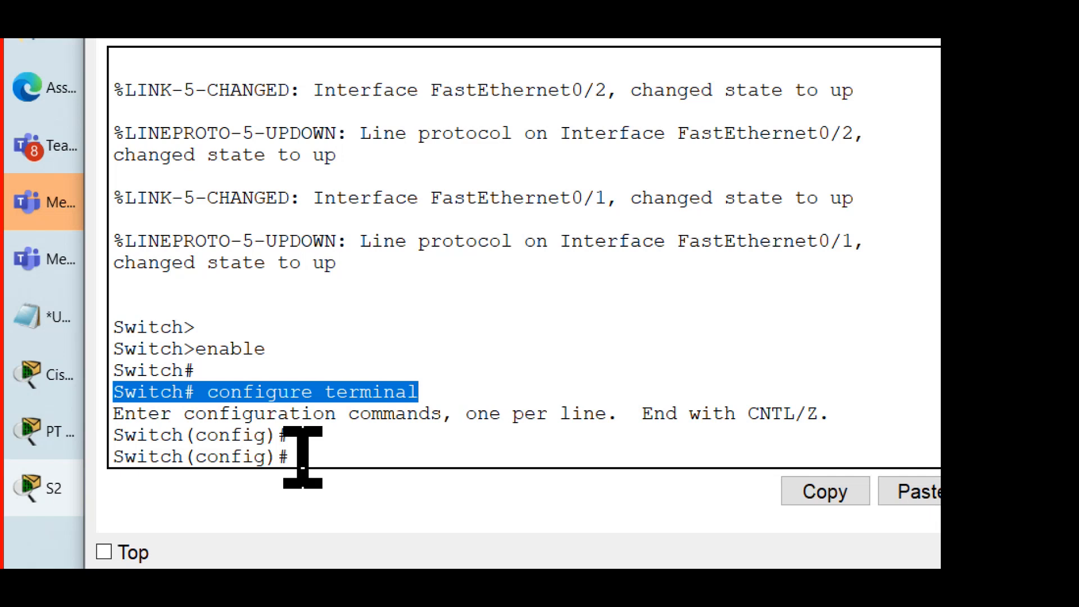
{"action": "left_click_drag", "start_coordinate": [301, 458], "coordinate": [84, 453]}
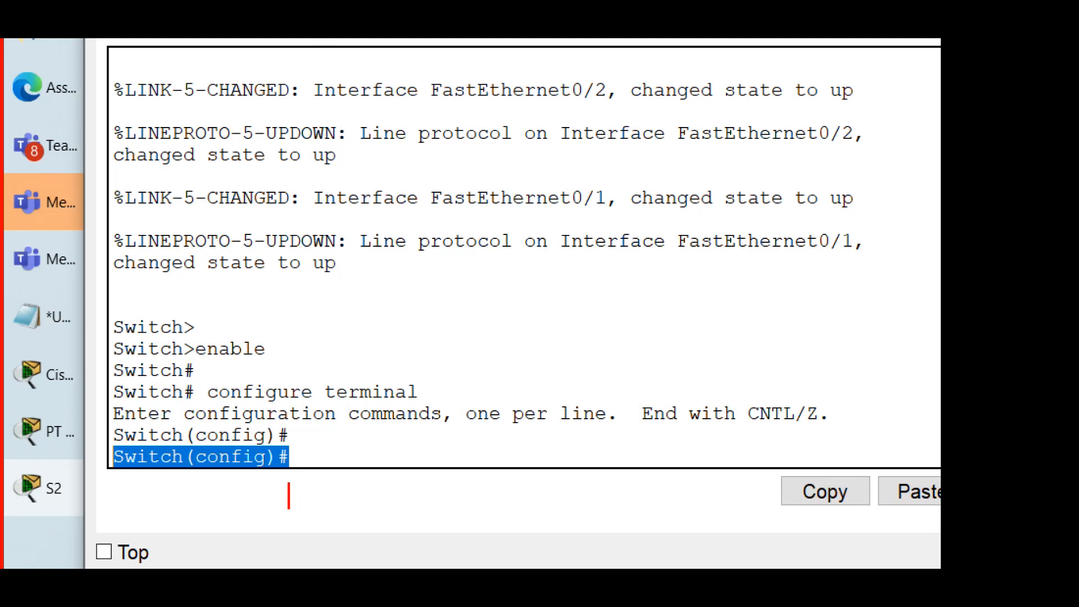
{"action": "type", "text": "globa"}
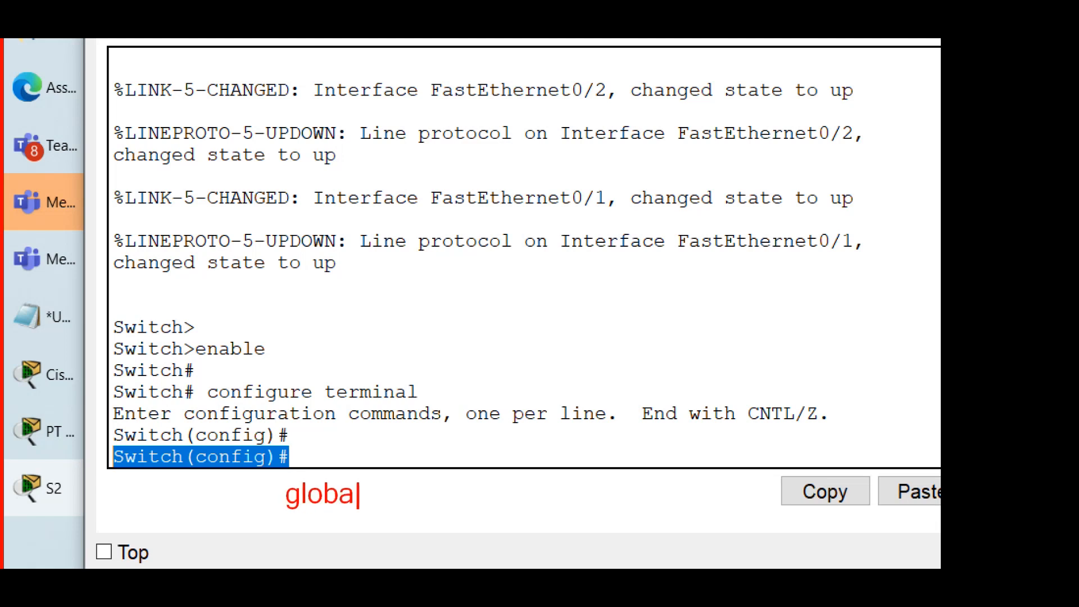
{"action": "type", "text": "l con"}
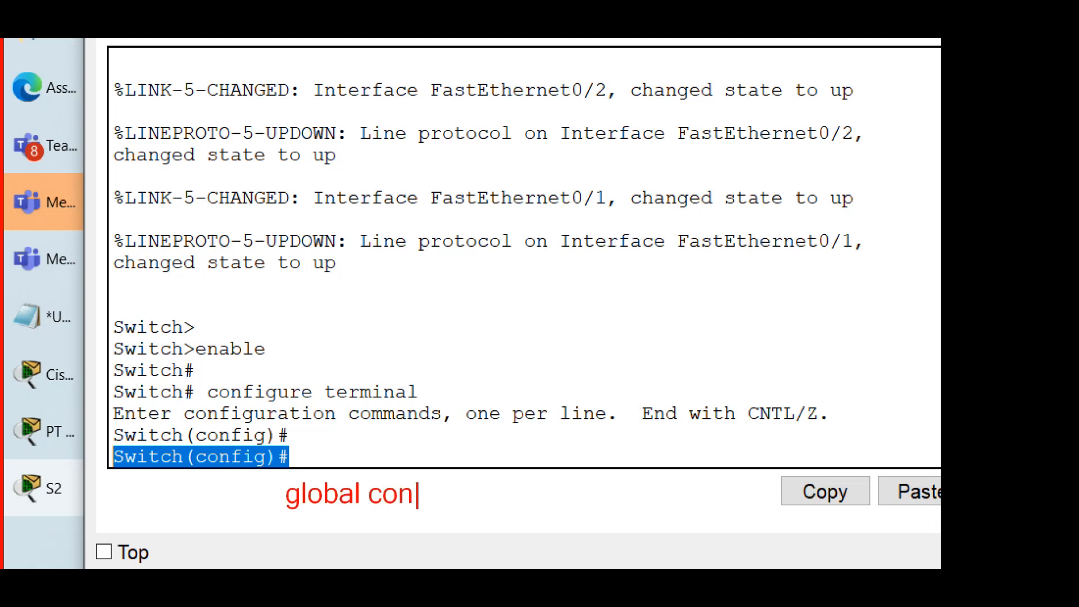
{"action": "type", "text": "figura"}
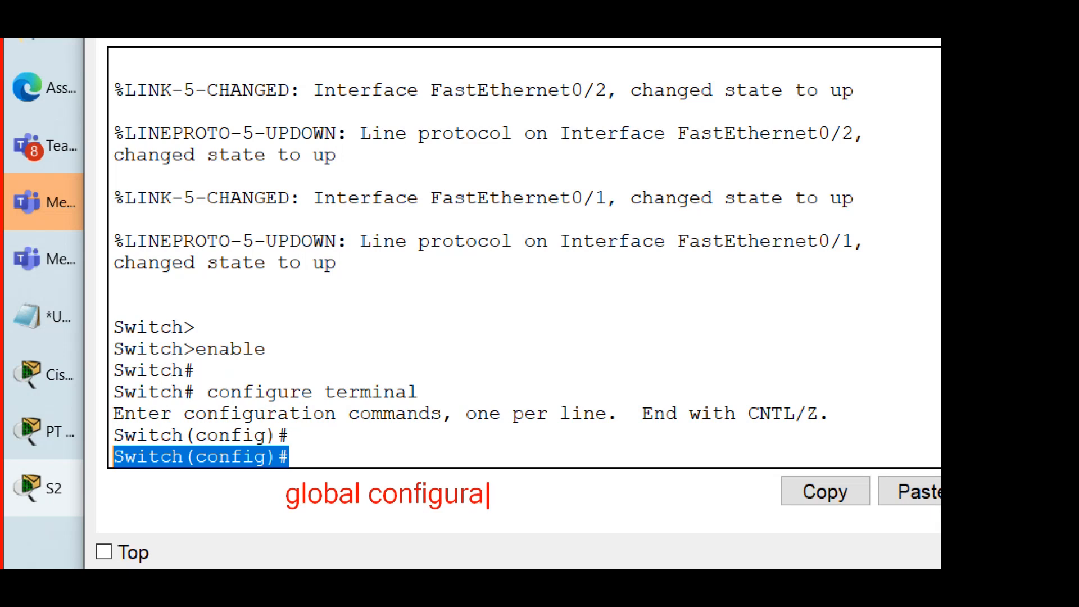
{"action": "type", "text": "tion mode"}
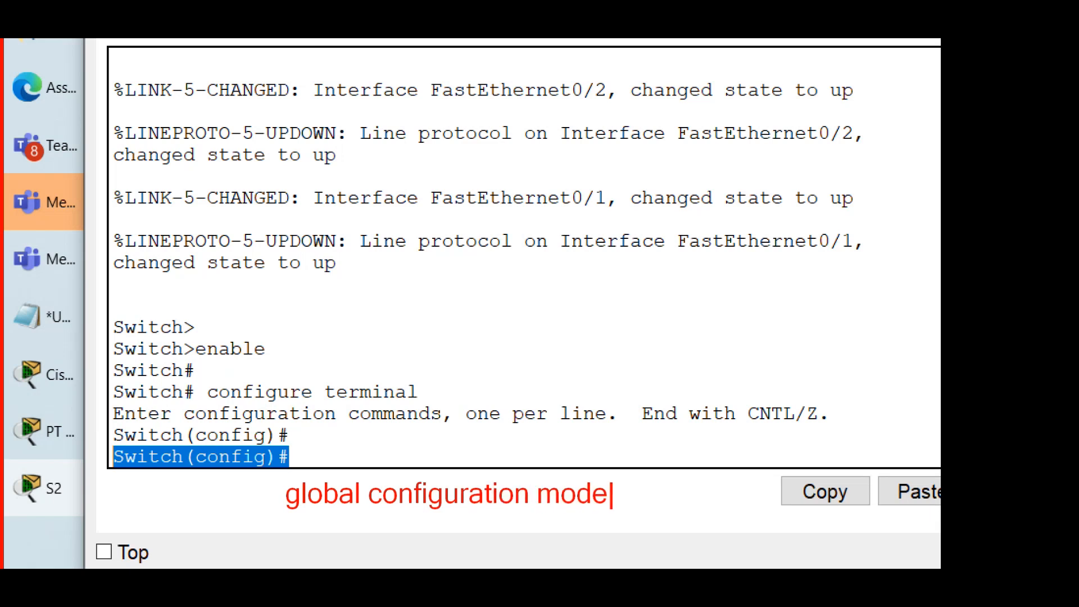
{"action": "key", "text": "Escape"}
{"action": "left_click_drag", "start_coordinate": [223, 481], "coordinate": [251, 501]}
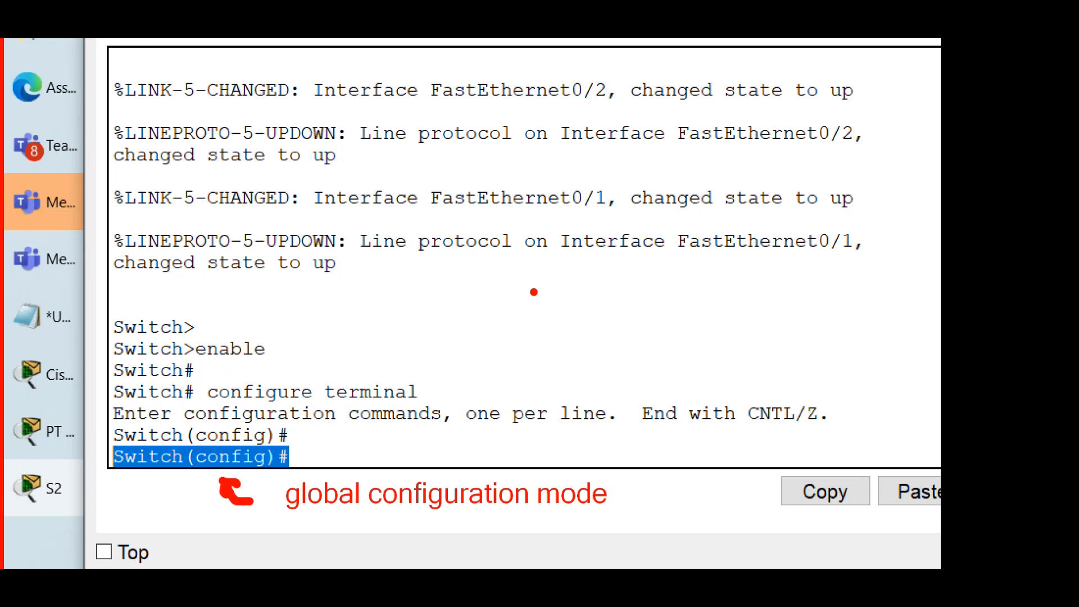
{"action": "key", "text": "Escape"}
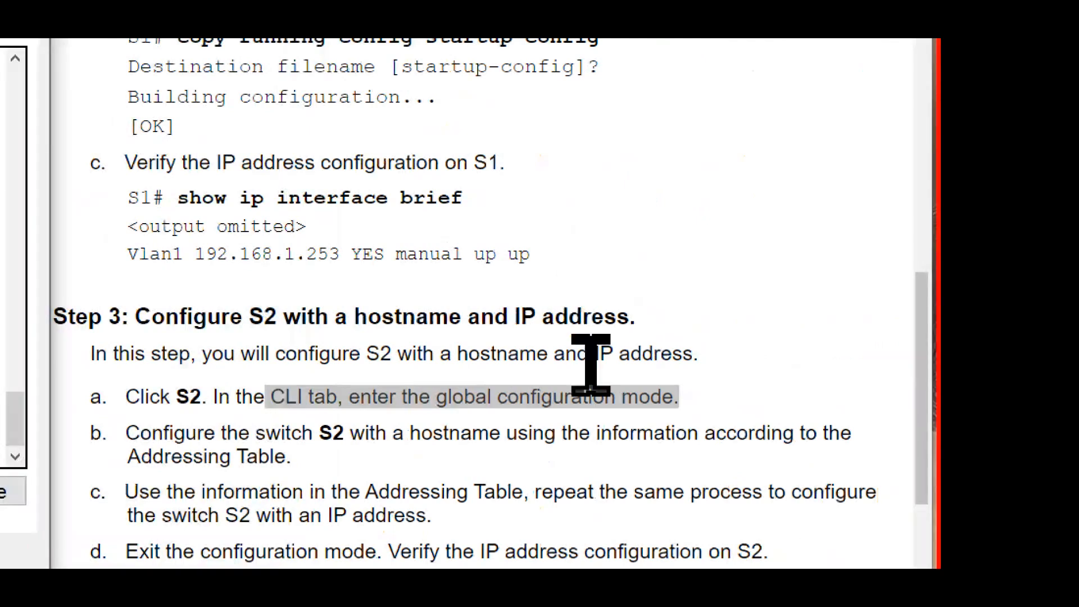
Step: Review Step 3b of the instructions and look up S2's entry in the Addressing Table
{"action": "scroll", "coordinate": [382, 404], "scroll_direction": "down", "scroll_amount": 4}
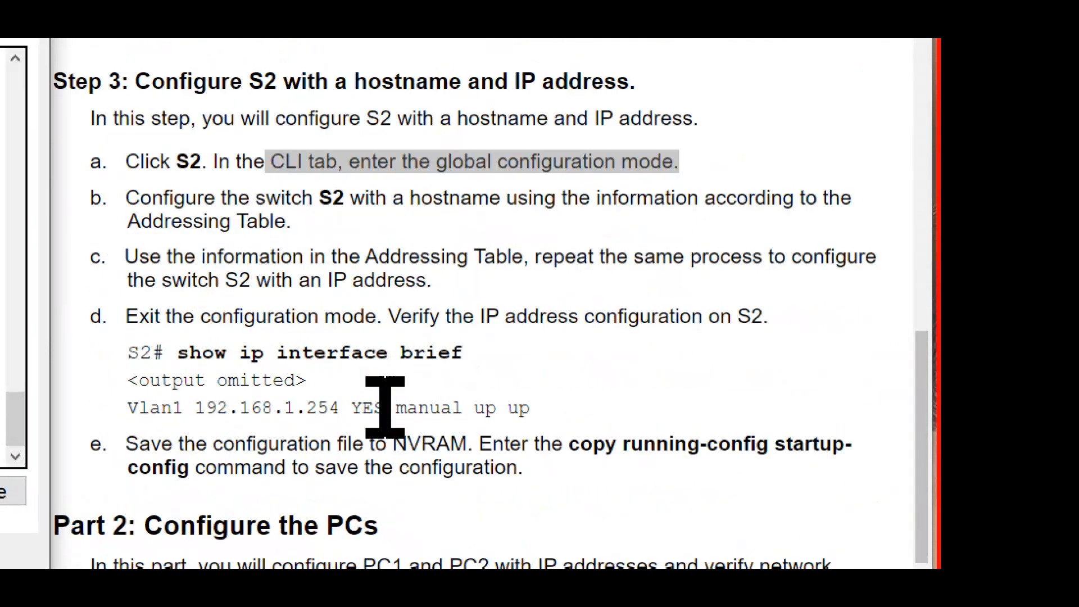
{"action": "left_click_drag", "start_coordinate": [256, 199], "coordinate": [472, 231]}
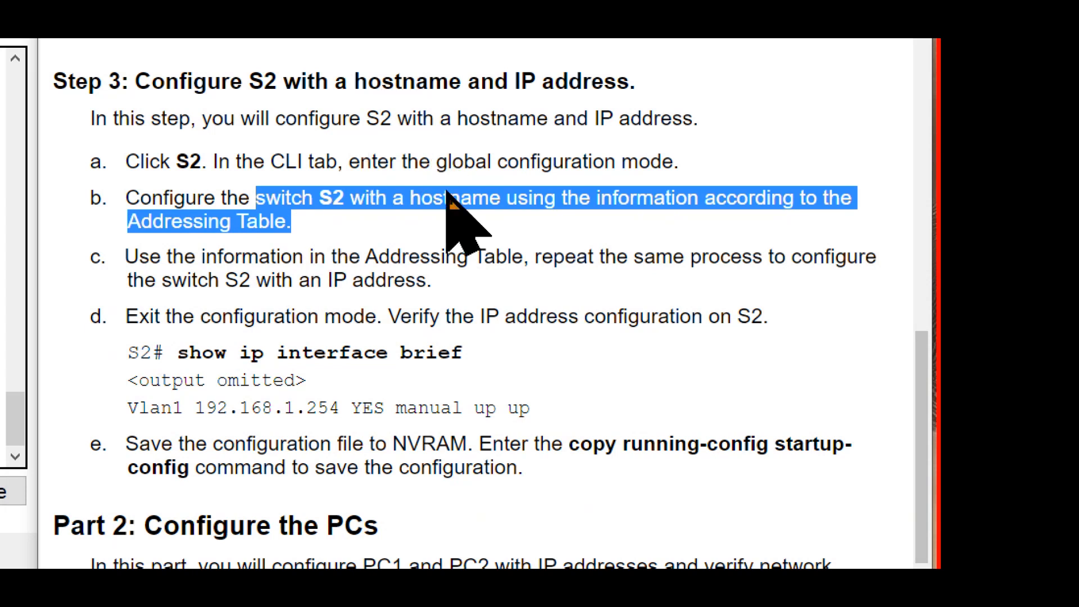
{"action": "scroll", "coordinate": [456, 187], "scroll_direction": "up", "scroll_amount": 10}
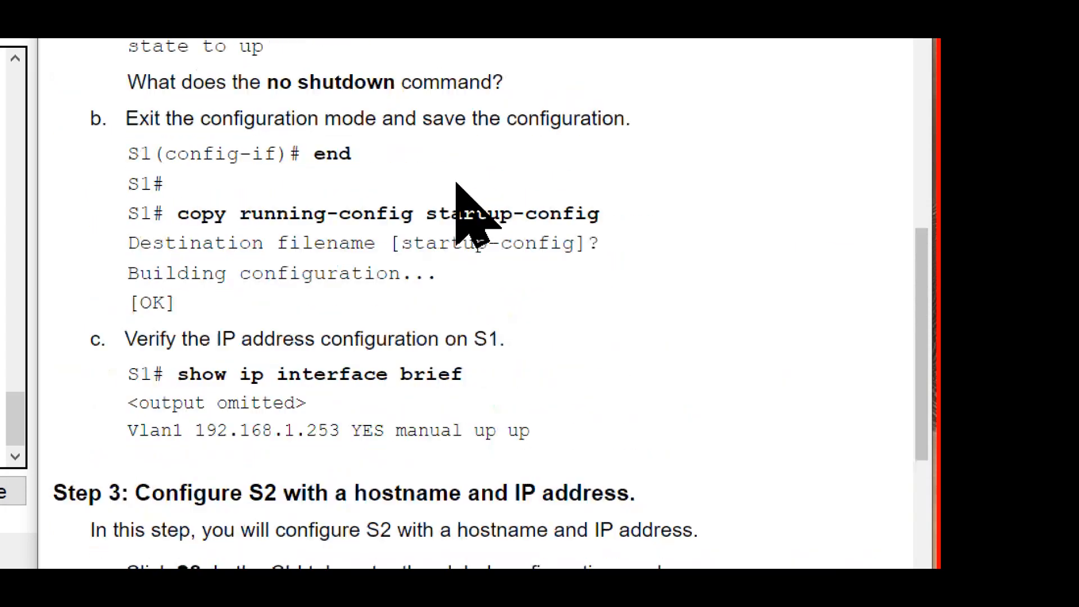
{"action": "scroll", "coordinate": [456, 176], "scroll_direction": "up", "scroll_amount": 10}
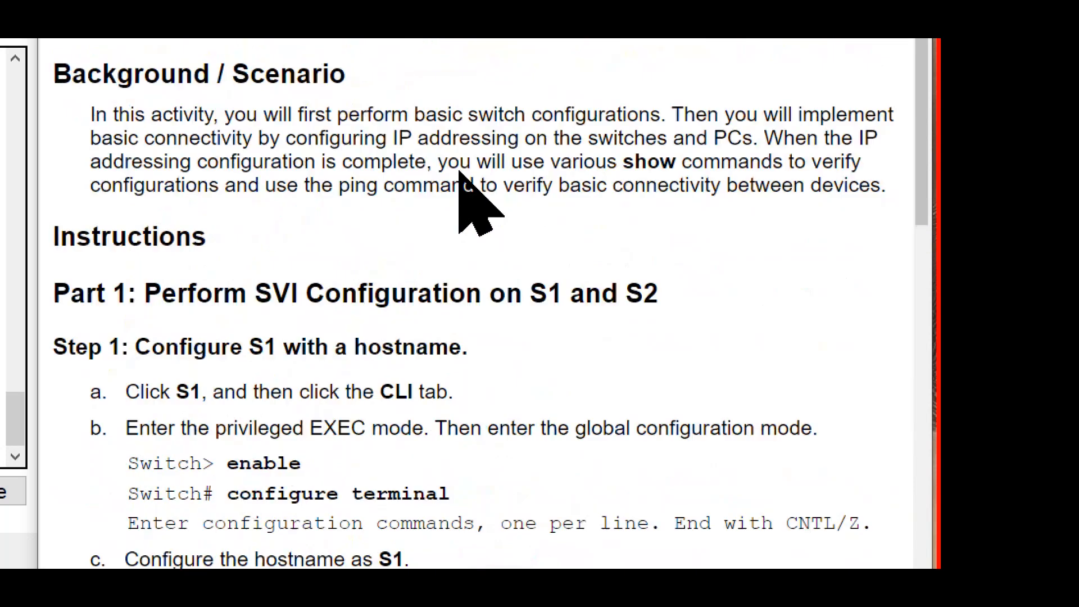
{"action": "scroll", "coordinate": [459, 172], "scroll_direction": "up", "scroll_amount": 5}
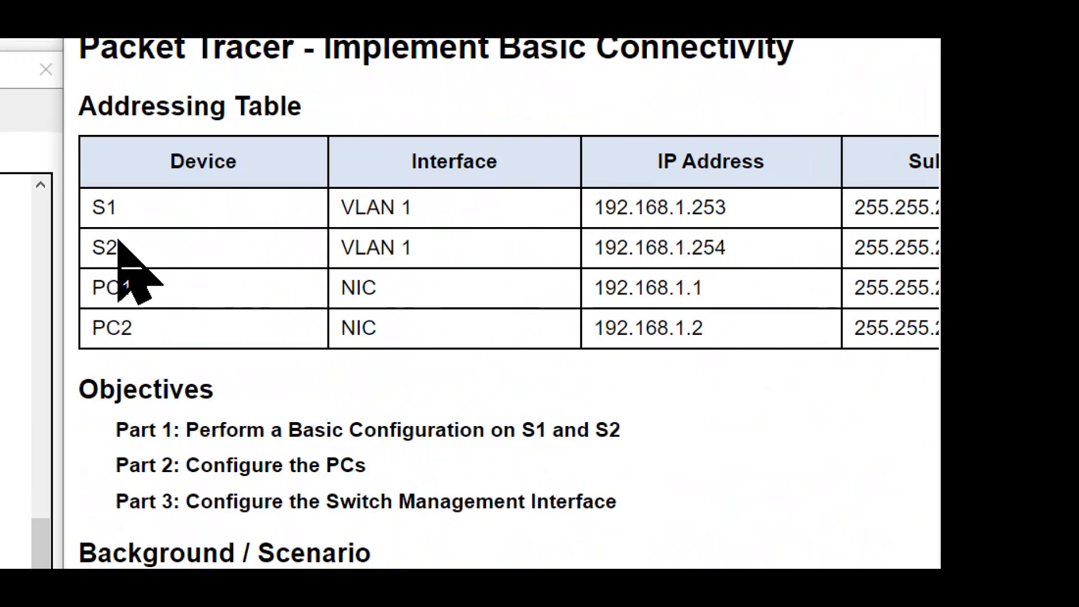
{"action": "left_click_drag", "start_coordinate": [93, 239], "coordinate": [63, 238]}
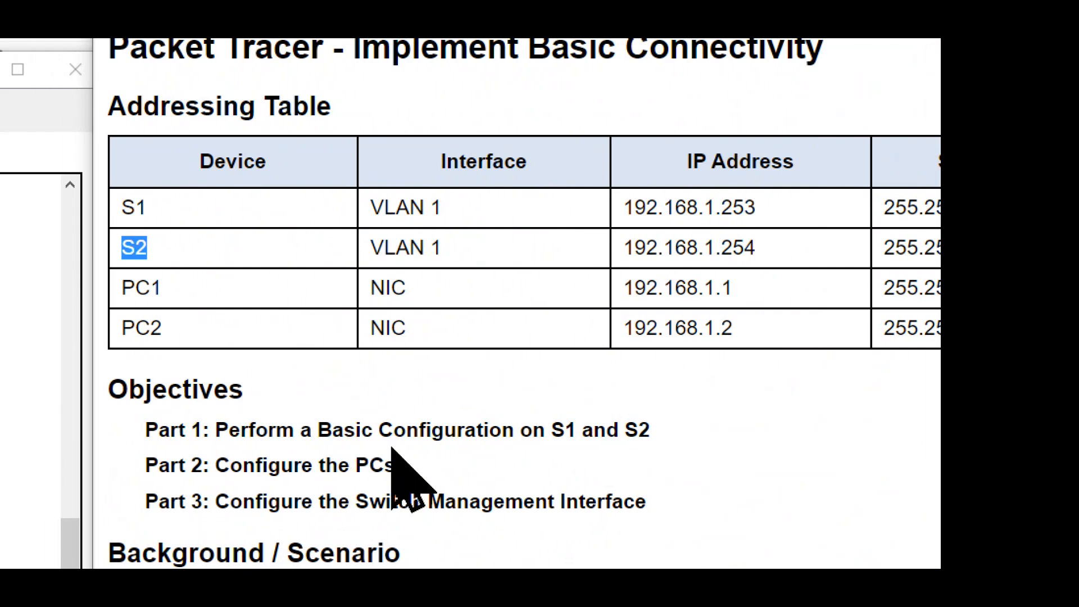
{"action": "scroll", "coordinate": [721, 478], "scroll_direction": "down", "scroll_amount": 6}
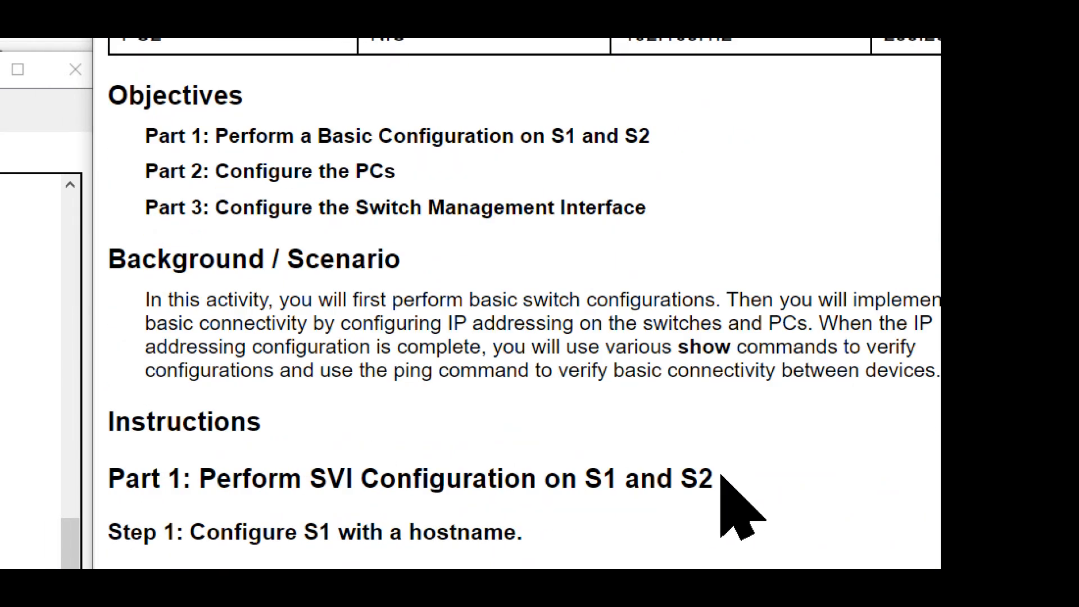
{"action": "scroll", "coordinate": [721, 475], "scroll_direction": "down", "scroll_amount": 15}
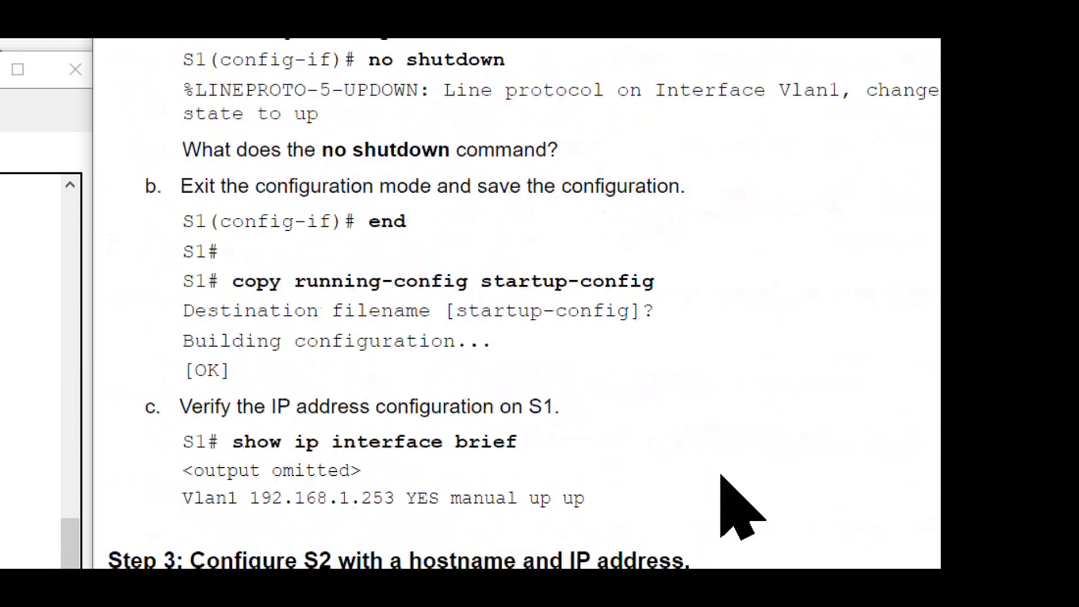
{"action": "scroll", "coordinate": [722, 478], "scroll_direction": "down", "scroll_amount": 4}
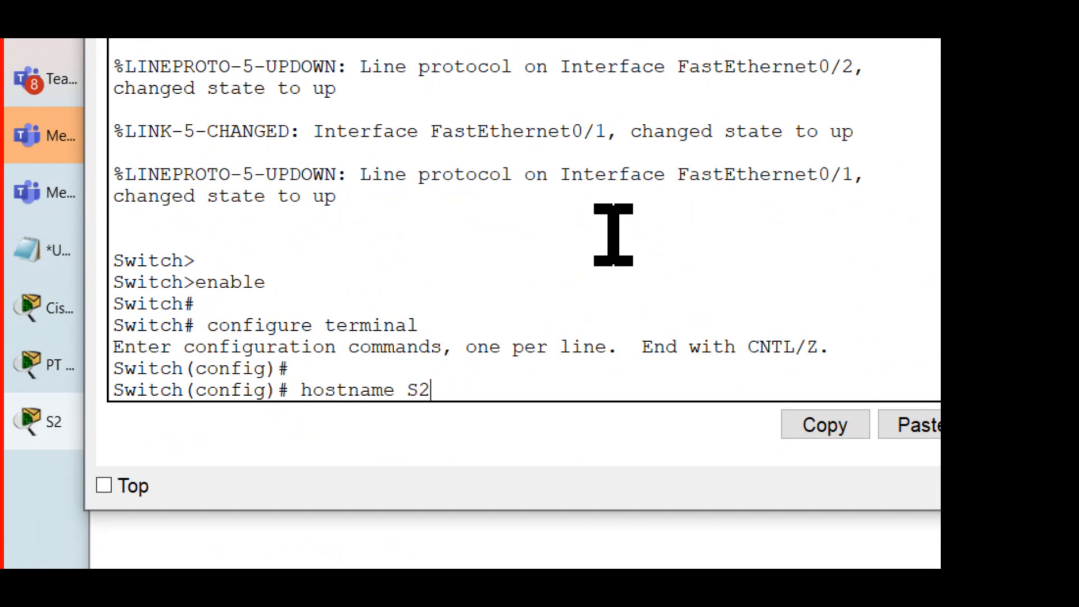
Step: Set the switch's hostname with the command hostname S2, as Step 3b requires
{"action": "key", "text": "Return"}
{"action": "key", "text": "Return"}
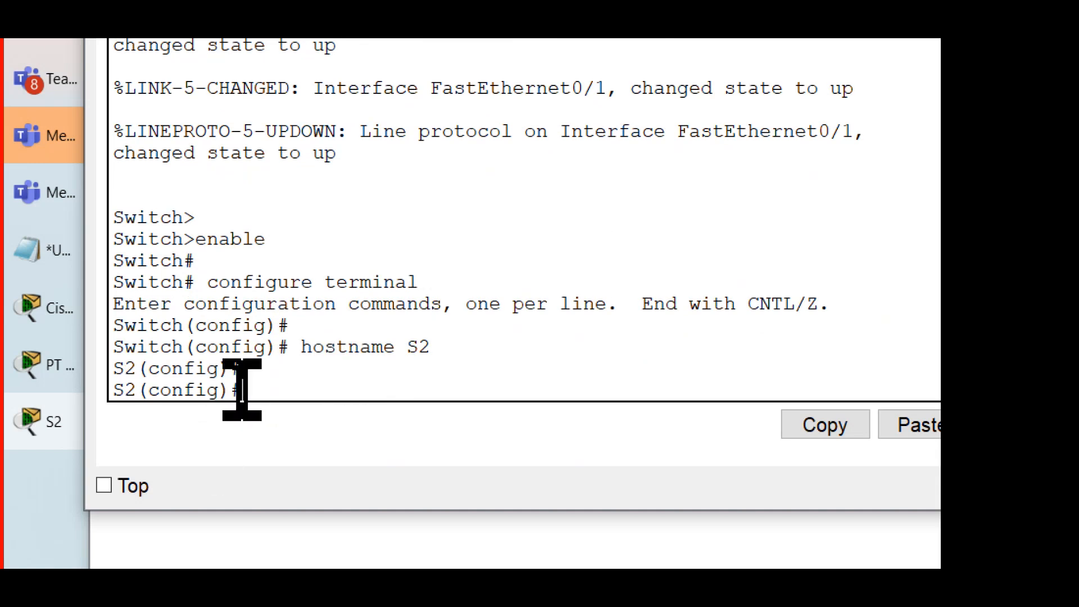
{"action": "left_click_drag", "start_coordinate": [242, 390], "coordinate": [84, 393]}
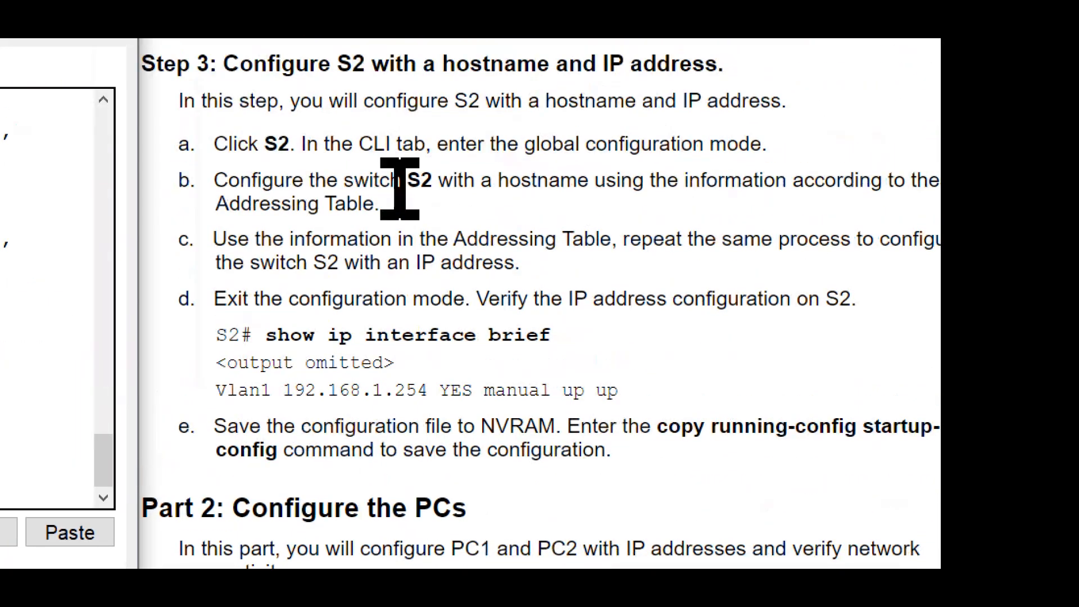
{"action": "left_click_drag", "start_coordinate": [380, 204], "coordinate": [285, 185]}
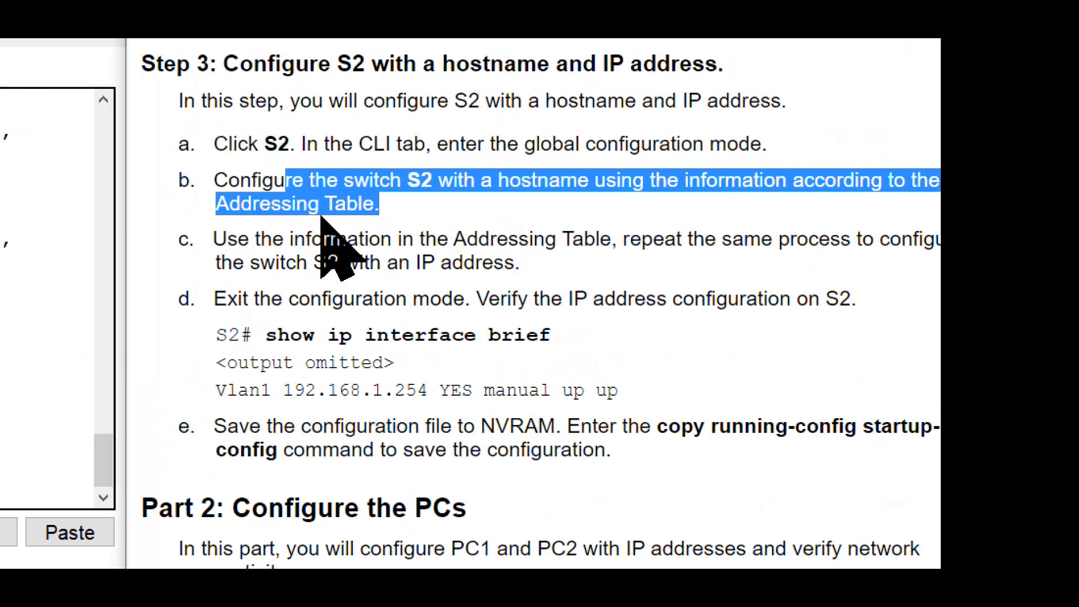
Step: Following Step 3c and the S1 example in Step 2a, enter VLAN 1 interface configuration mode on S2 with interface vlan 1
{"action": "left_click_drag", "start_coordinate": [522, 263], "coordinate": [233, 242]}
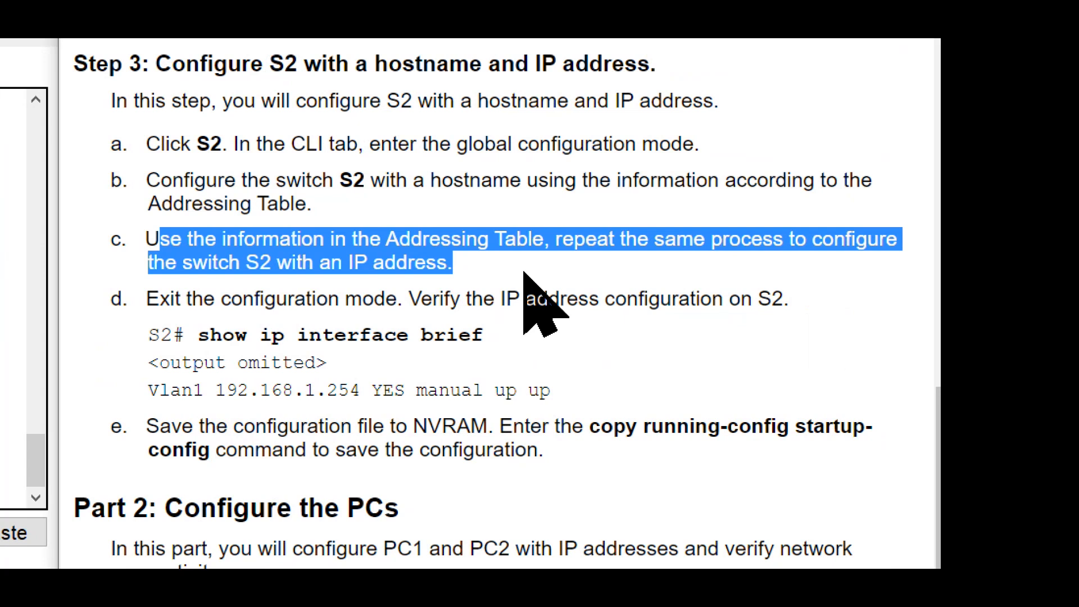
{"action": "scroll", "coordinate": [524, 274], "scroll_direction": "up", "scroll_amount": 8}
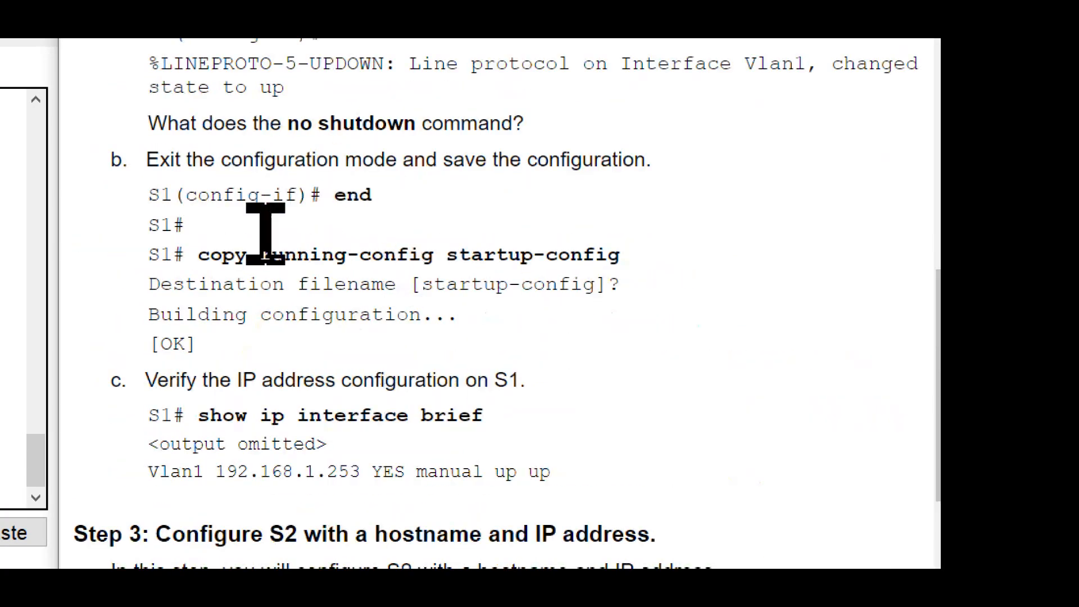
{"action": "scroll", "coordinate": [320, 273], "scroll_direction": "up", "scroll_amount": 4}
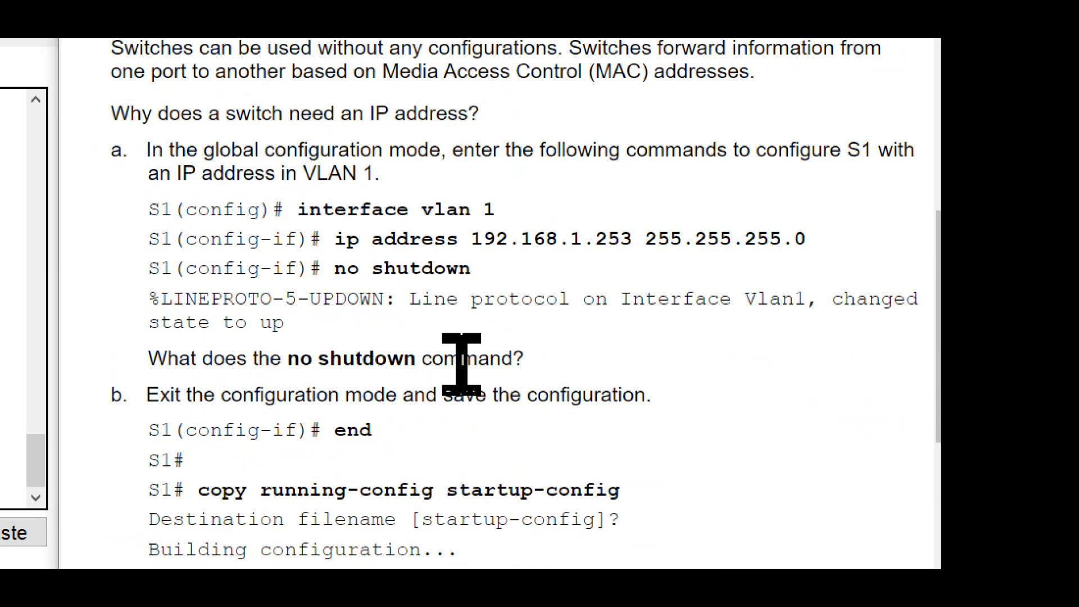
{"action": "scroll", "coordinate": [464, 356], "scroll_direction": "down", "scroll_amount": 11}
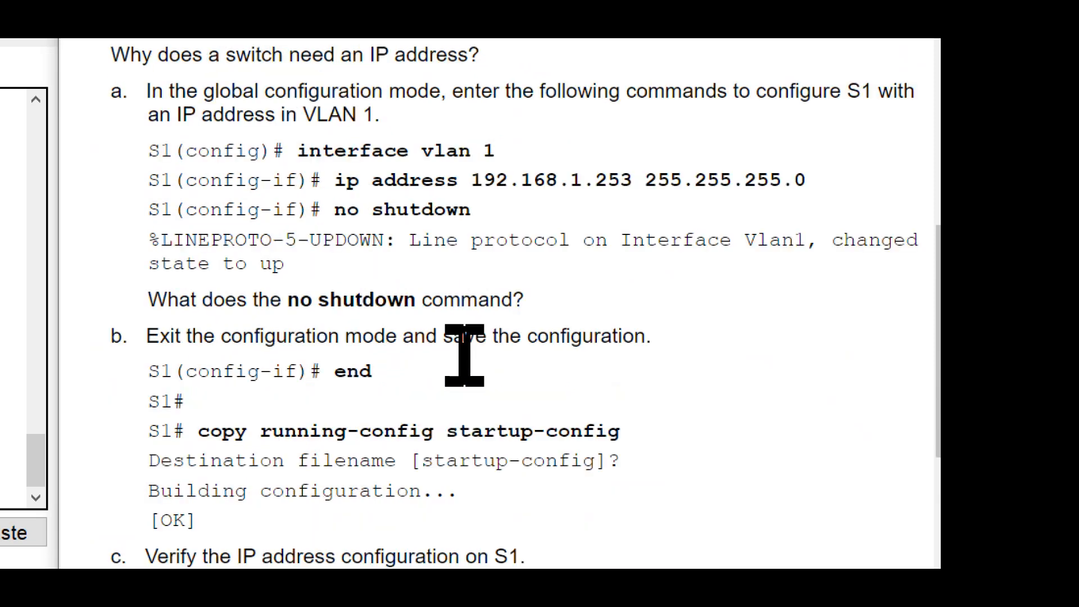
{"action": "scroll", "coordinate": [464, 363], "scroll_direction": "down", "scroll_amount": 1}
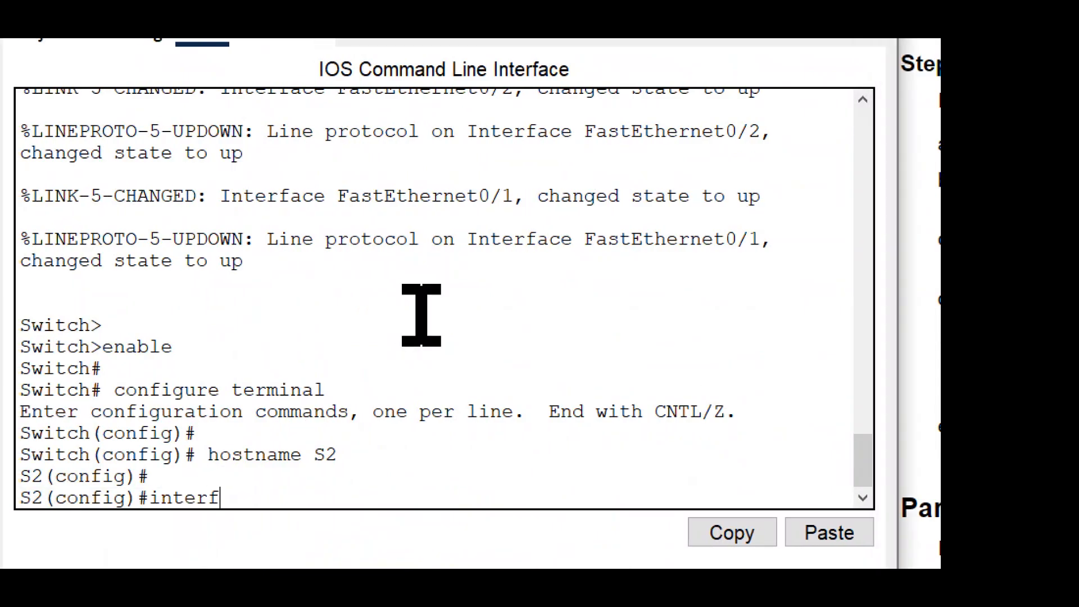
{"action": "type", "text": "vlan 1"}
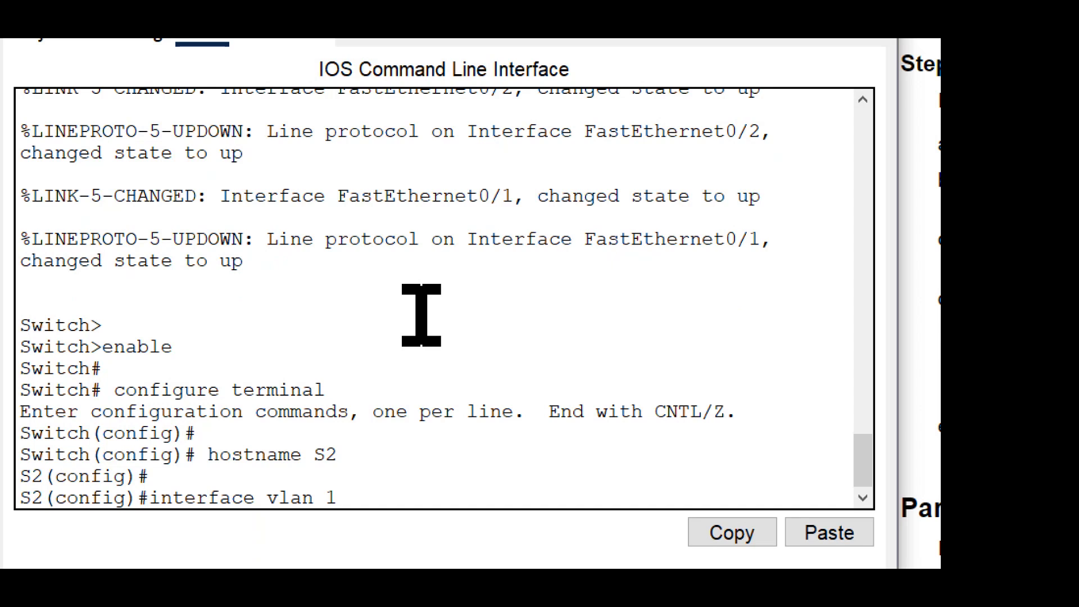
{"action": "key", "text": "Return"}
{"action": "key", "text": "Return"}
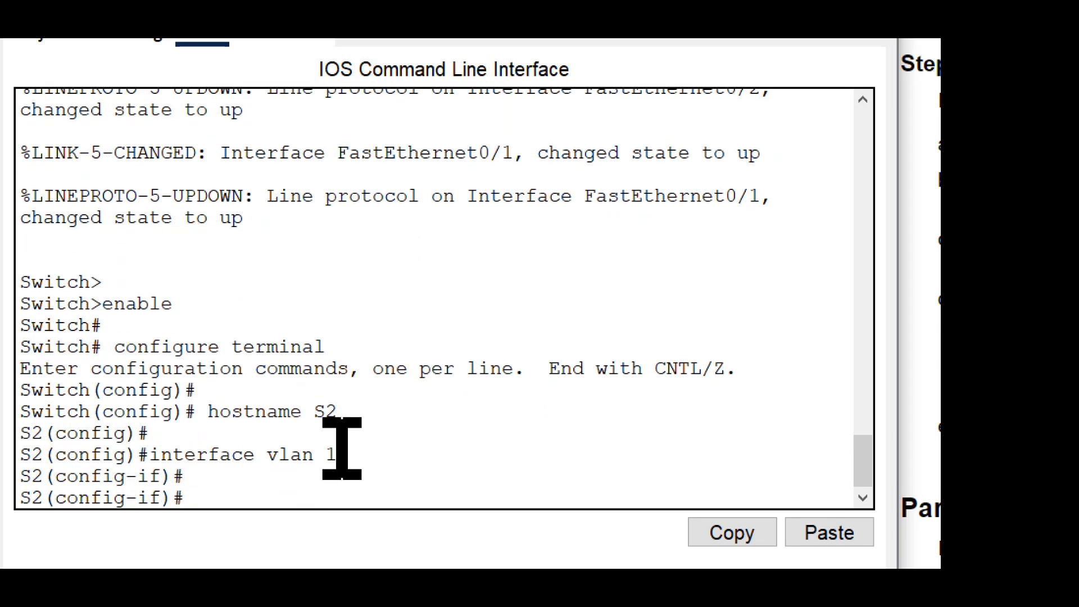
Step: Look up S2's VLAN 1 IP address in the Addressing Table of the activity instructions
{"action": "left_click_drag", "start_coordinate": [187, 496], "coordinate": [58, 493]}
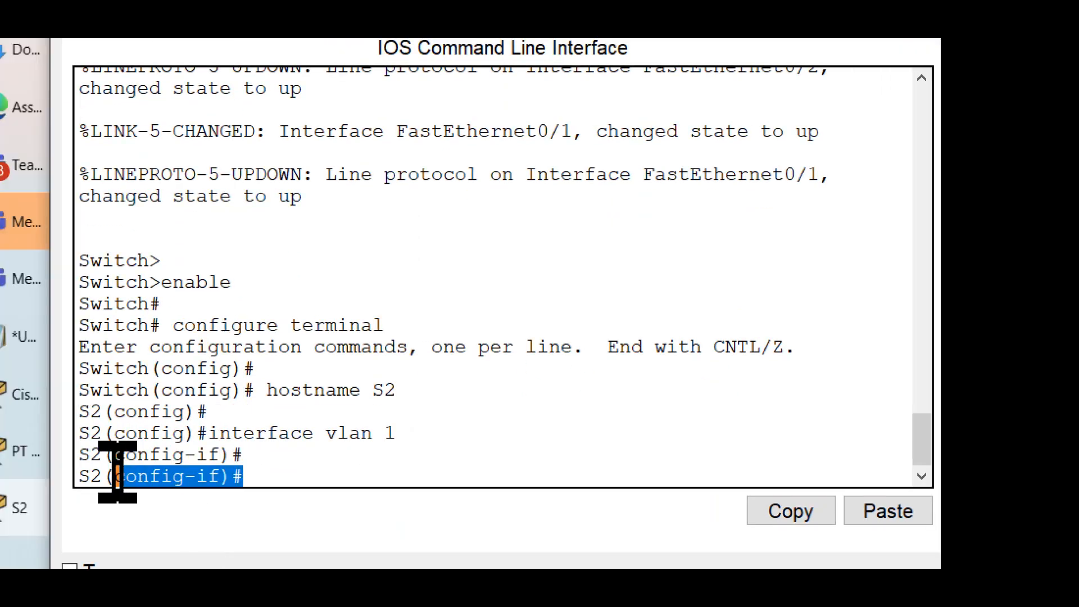
{"action": "left_click_drag", "start_coordinate": [118, 477], "coordinate": [70, 478]}
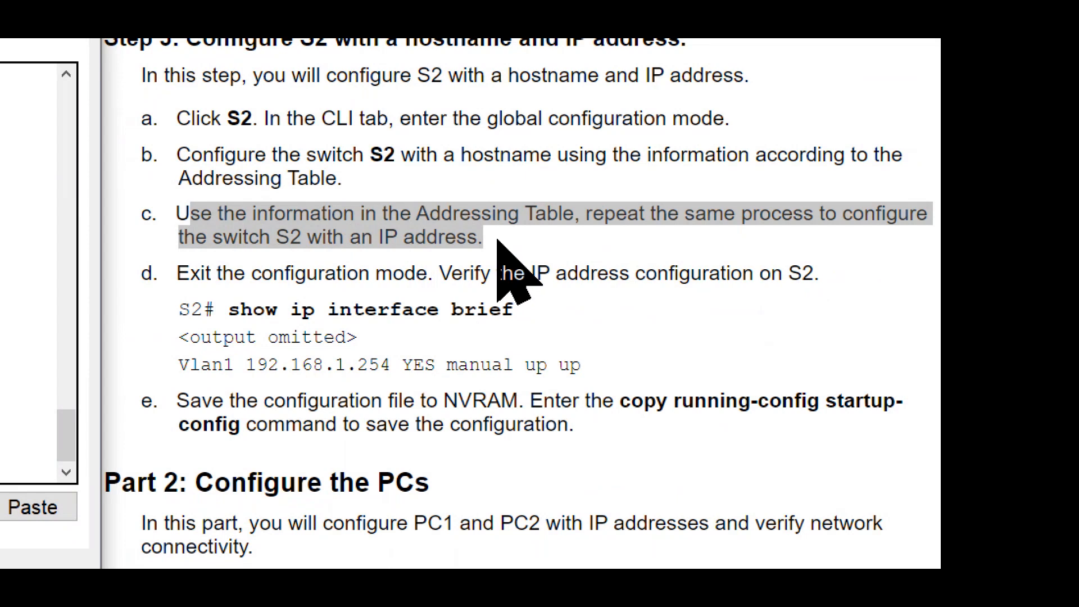
{"action": "scroll", "coordinate": [497, 241], "scroll_direction": "up", "scroll_amount": 2}
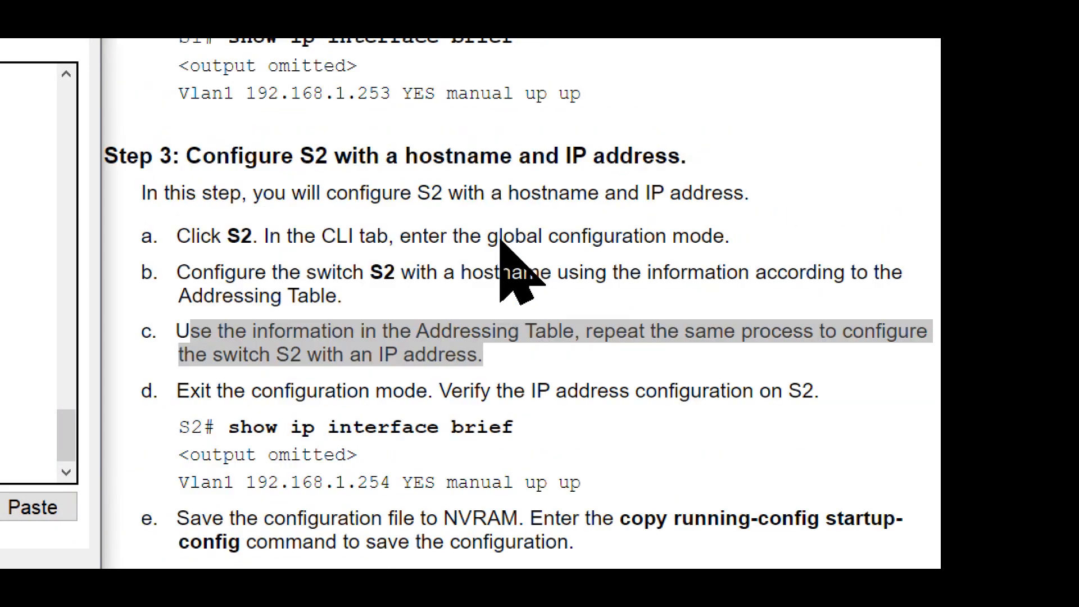
{"action": "scroll", "coordinate": [500, 239], "scroll_direction": "up", "scroll_amount": 18}
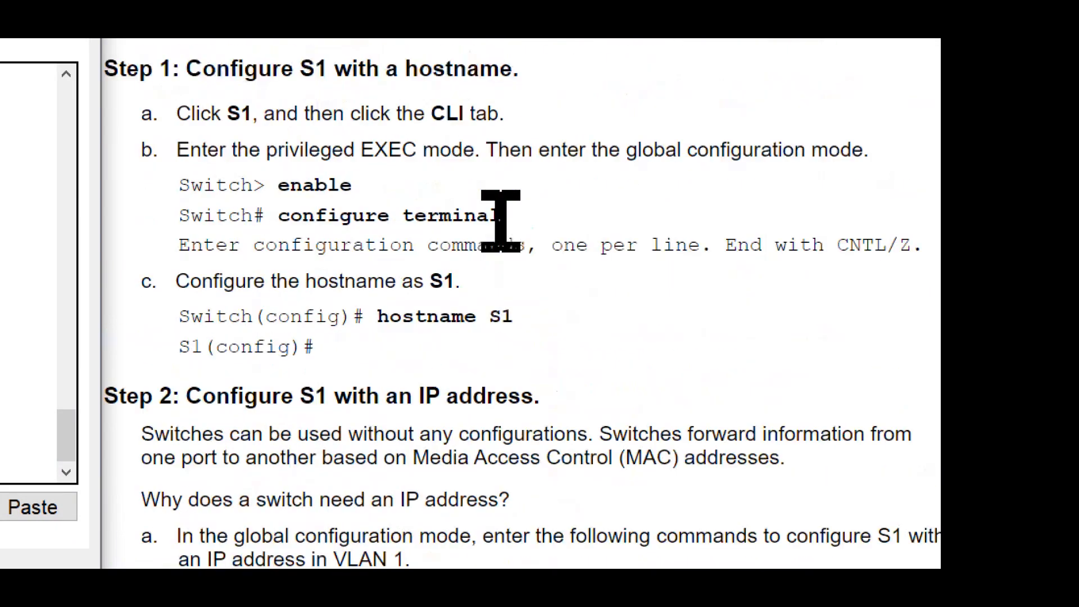
{"action": "scroll", "coordinate": [500, 222], "scroll_direction": "up", "scroll_amount": 15}
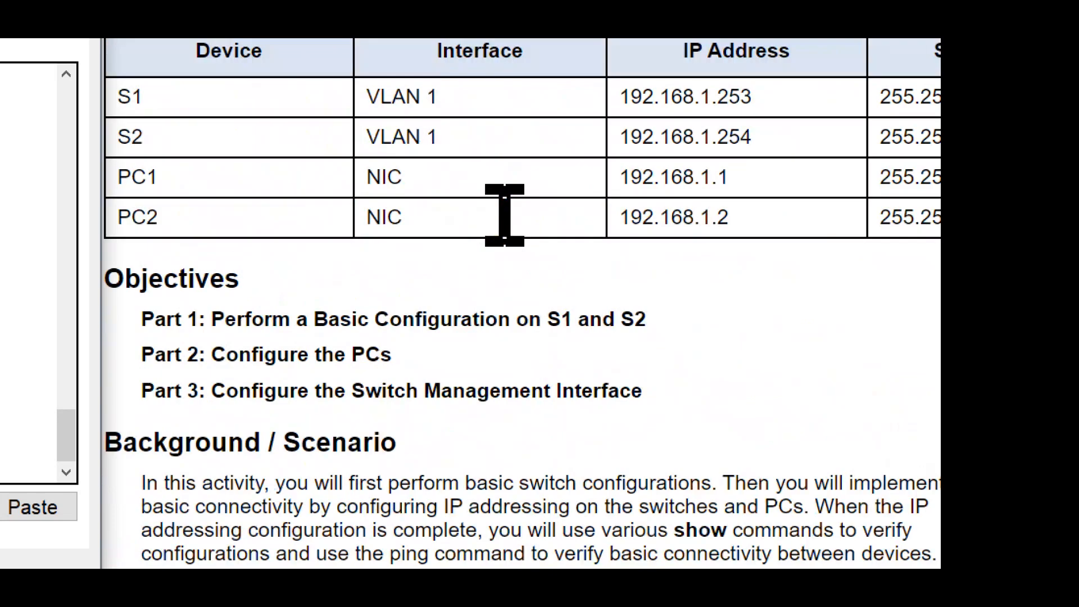
{"action": "scroll", "coordinate": [506, 228], "scroll_direction": "up", "scroll_amount": 3}
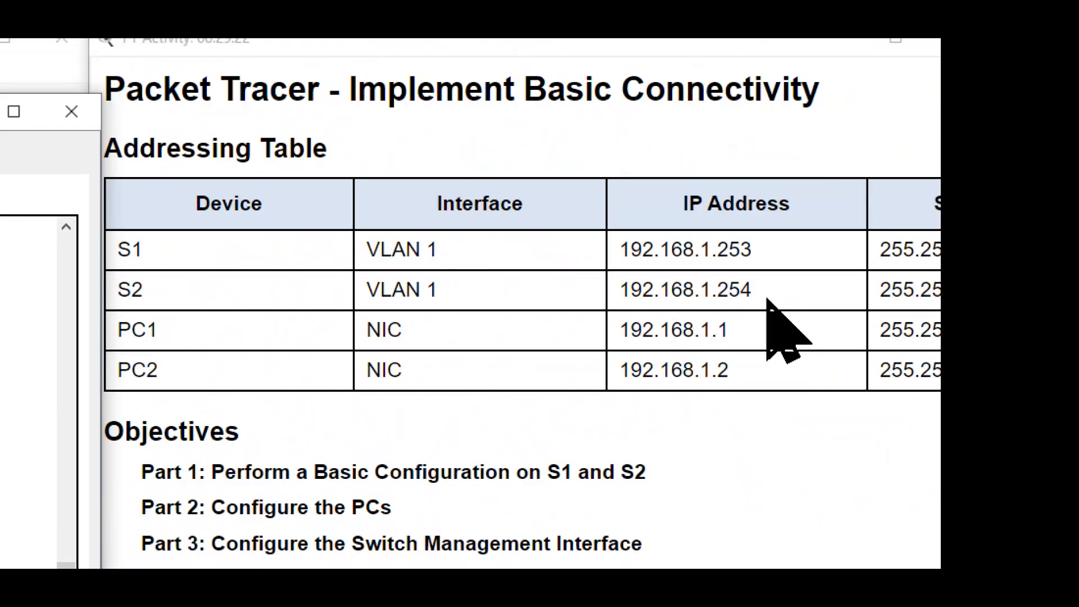
{"action": "left_click_drag", "start_coordinate": [767, 298], "coordinate": [611, 296]}
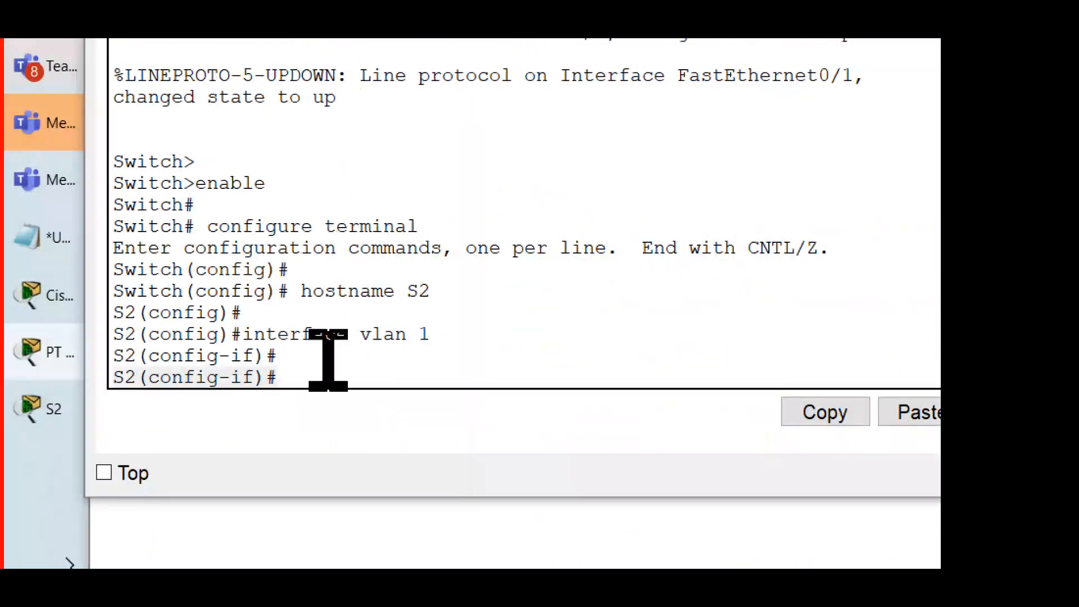
Step: Assign S2's VLAN 1 address with the command ip address 192.168.1.254 255.255.255.0, checking the subnet mask against the Addressing Table
{"action": "left_click", "coordinate": [330, 362]}
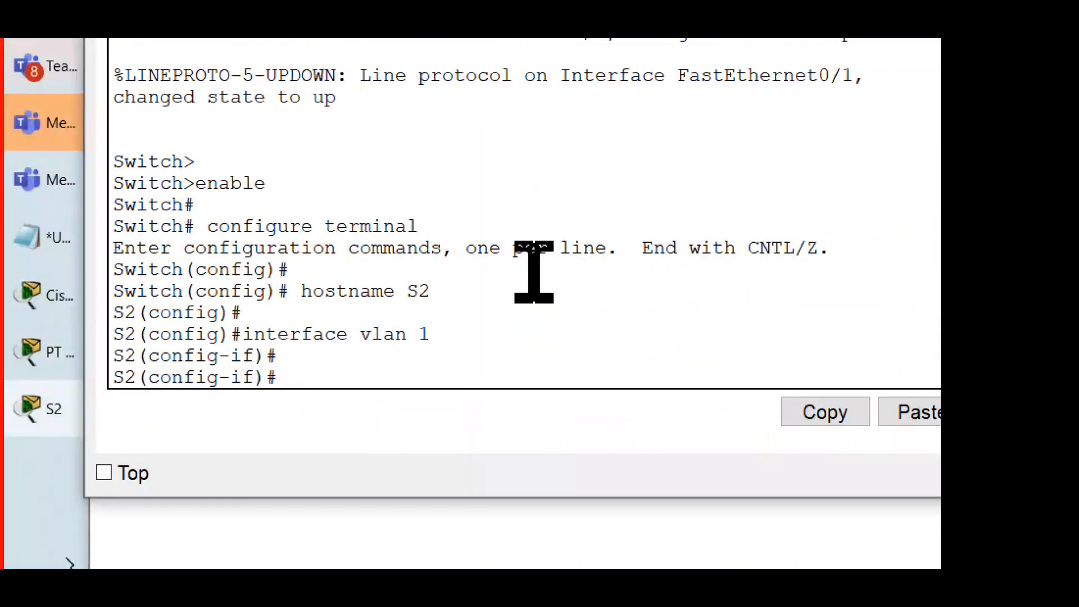
{"action": "key", "text": "Return"}
{"action": "type", "text": "ip"}
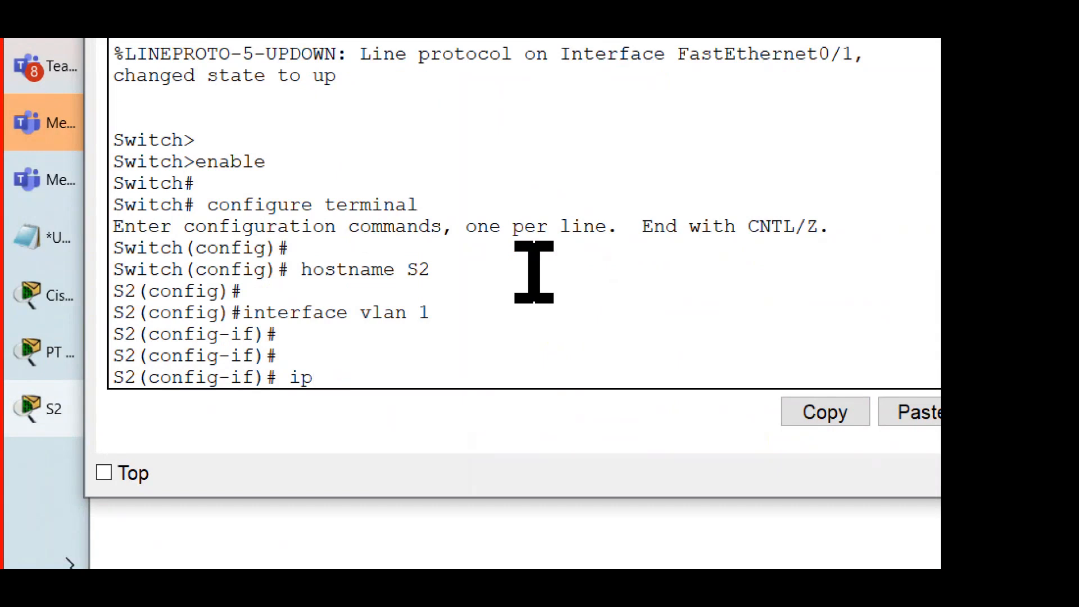
{"action": "type", "text": " address"}
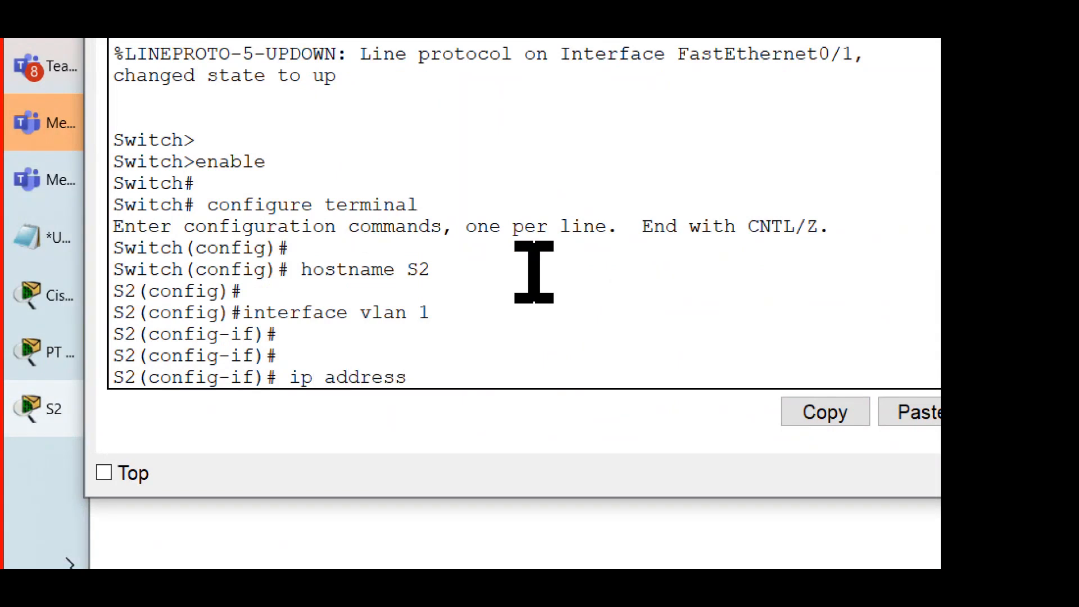
{"action": "type", "text": " 192.168.1."}
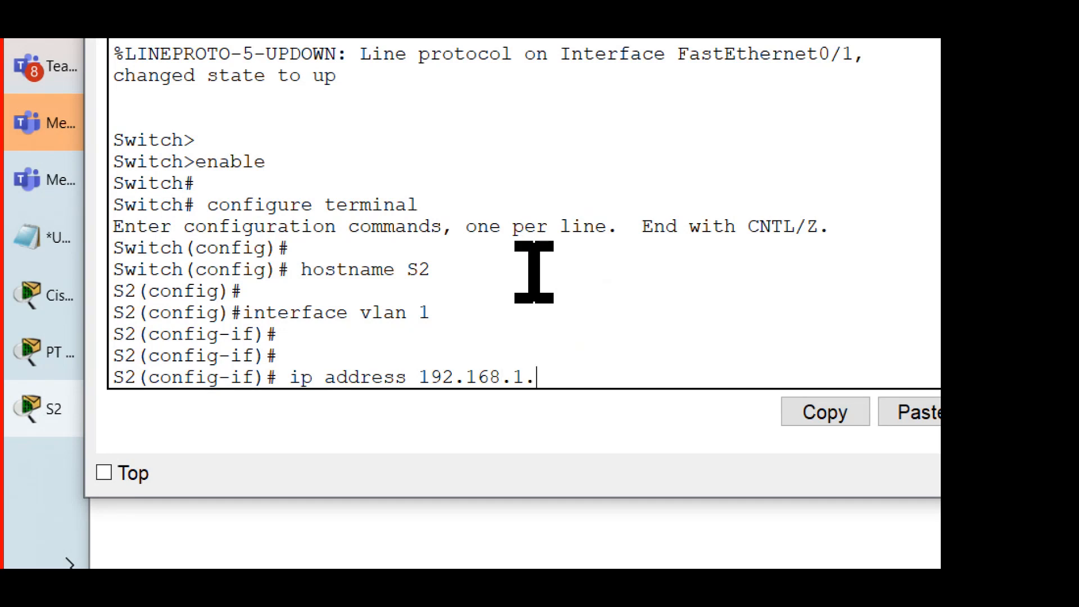
{"action": "type", "text": "254  255.255"}
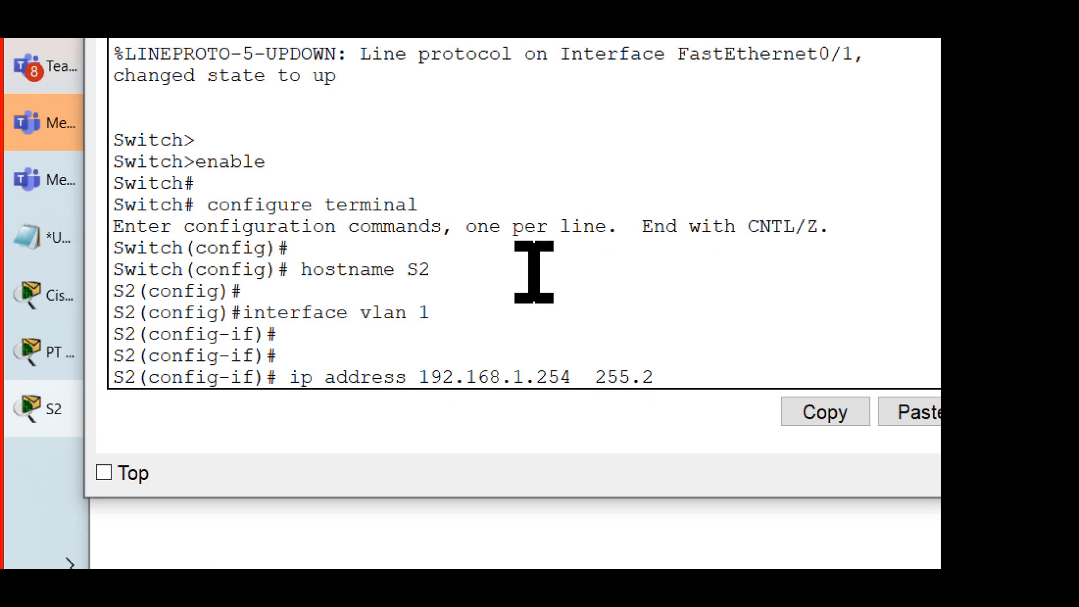
{"action": "type", "text": ".255.0"}
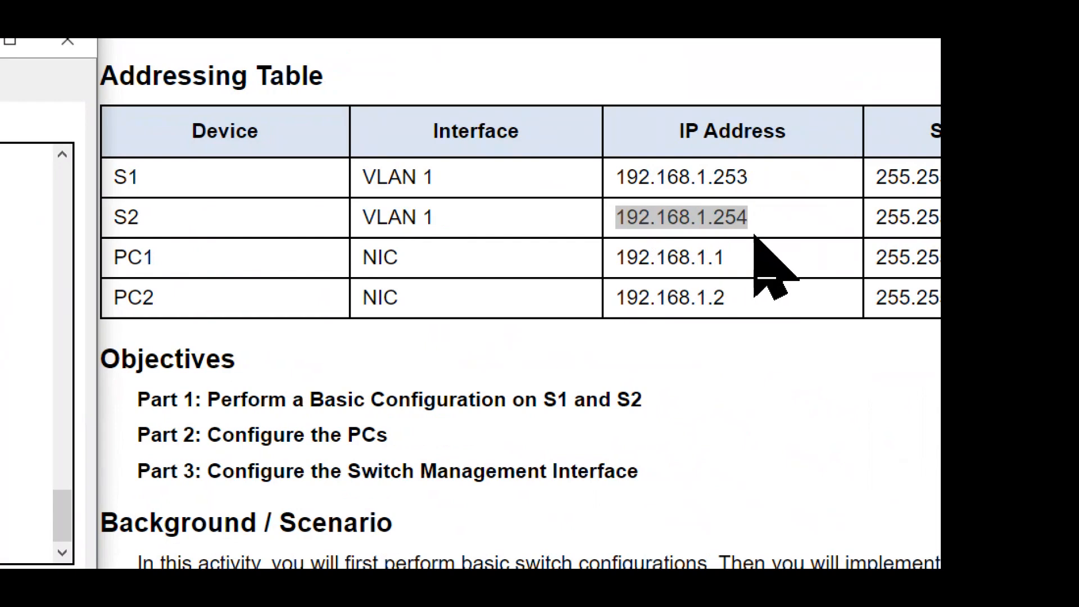
{"action": "scroll", "coordinate": [754, 235], "scroll_direction": "right", "scroll_amount": 2}
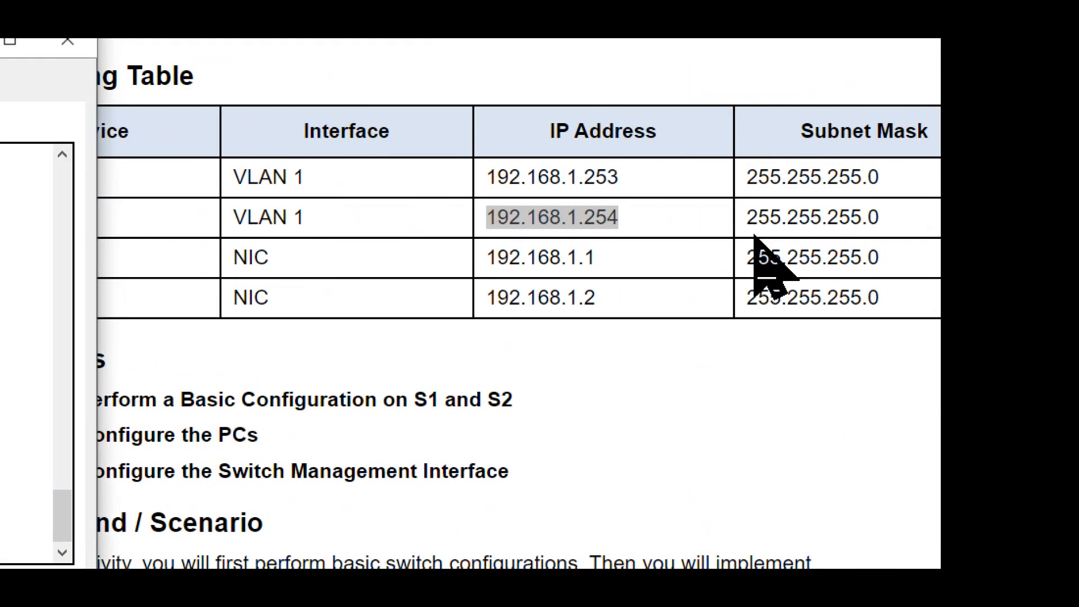
{"action": "scroll", "coordinate": [753, 235], "scroll_direction": "left", "scroll_amount": 2}
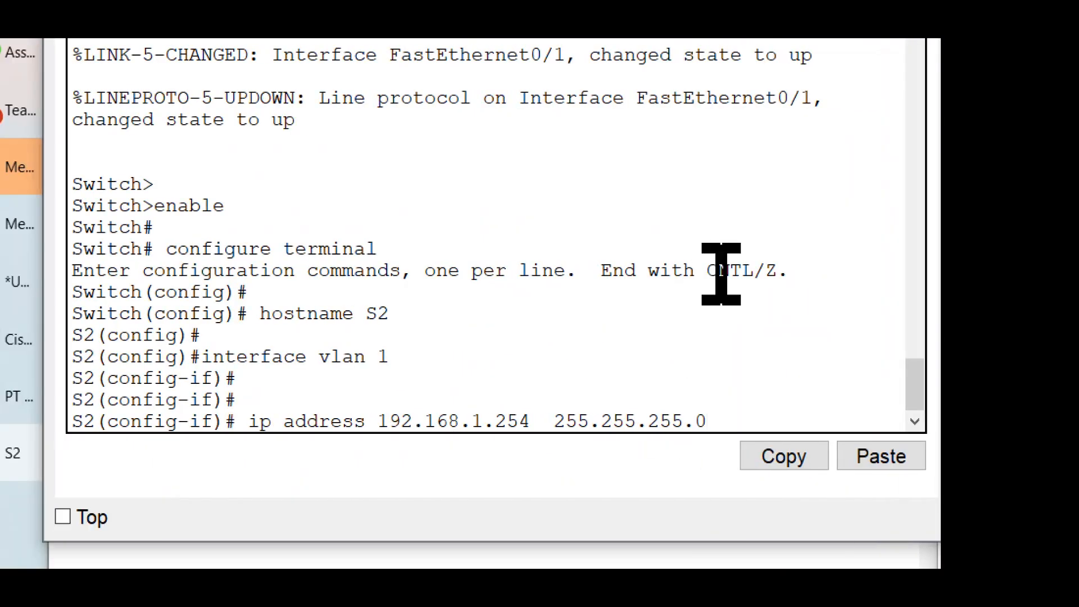
{"action": "key", "text": "Return"}
{"action": "key", "text": "Return"}
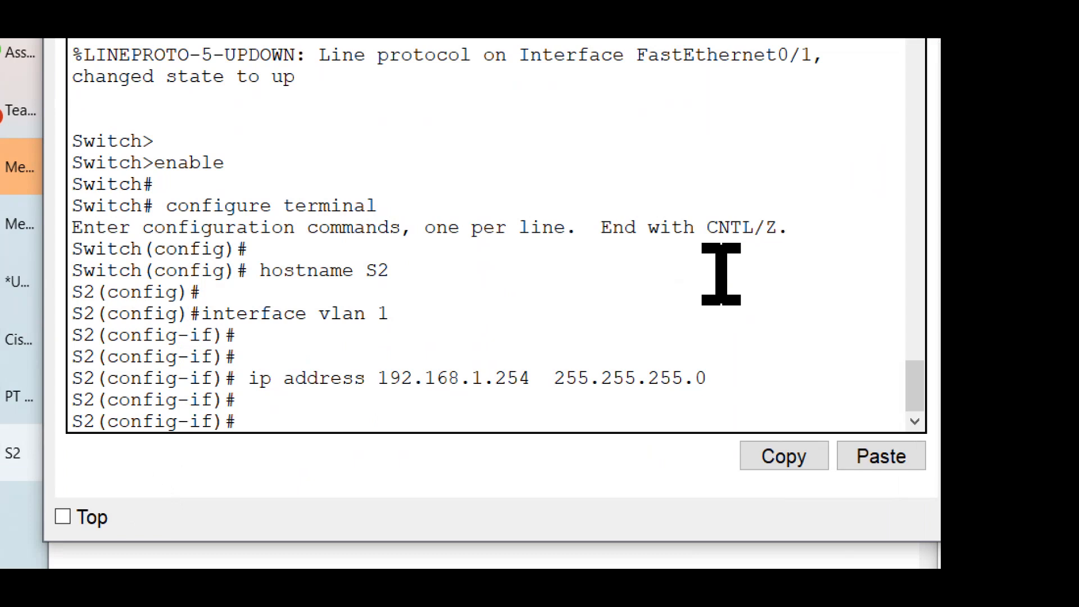
{"action": "left_click_drag", "start_coordinate": [715, 373], "coordinate": [13, 373]}
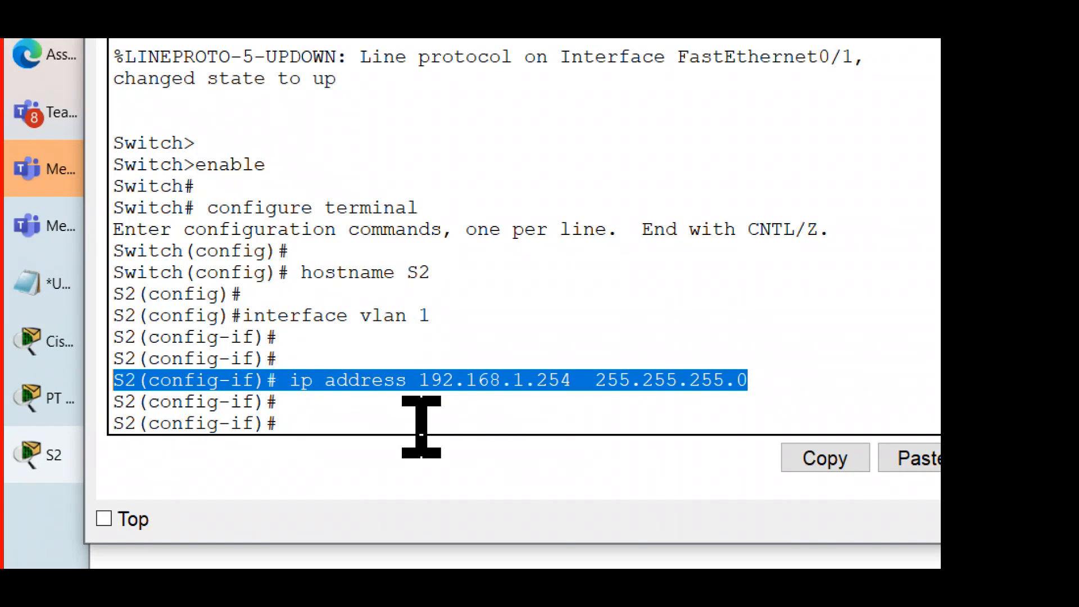
Step: Activate S2's VLAN 1 interface with the no shutdown command and check the line protocol message
{"action": "left_click", "coordinate": [421, 427]}
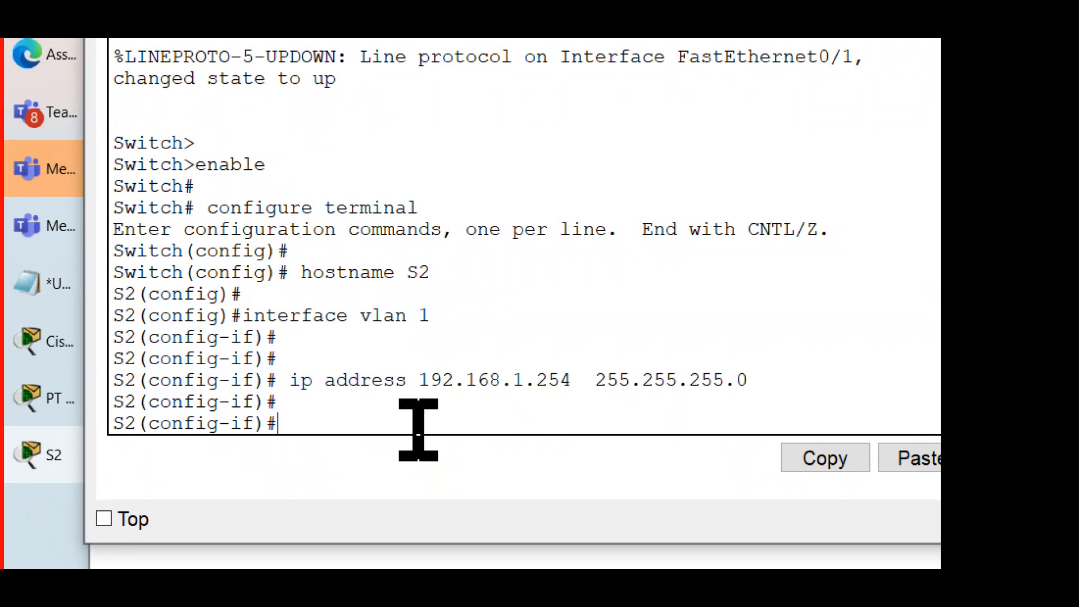
{"action": "type", "text": "no shutdow"}
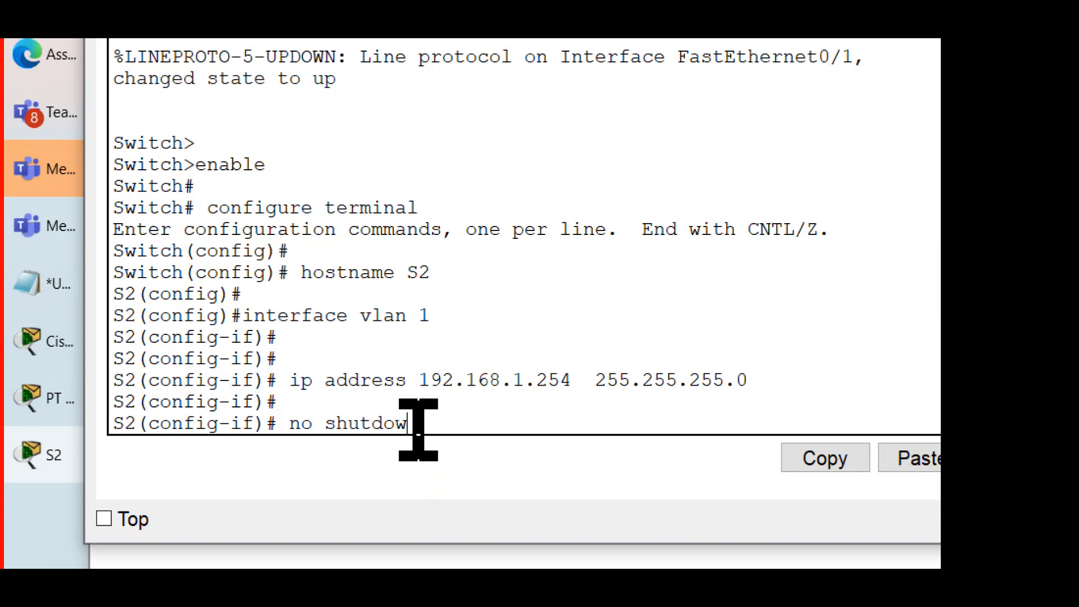
{"action": "type", "text": "n"}
{"action": "key", "text": "Return"}
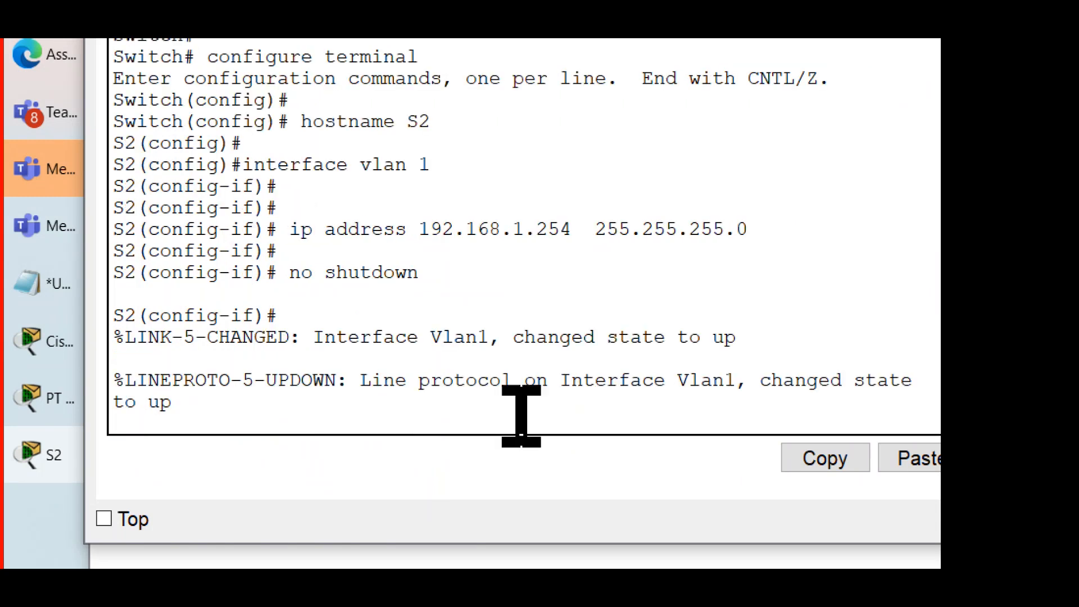
{"action": "key", "text": "Return"}
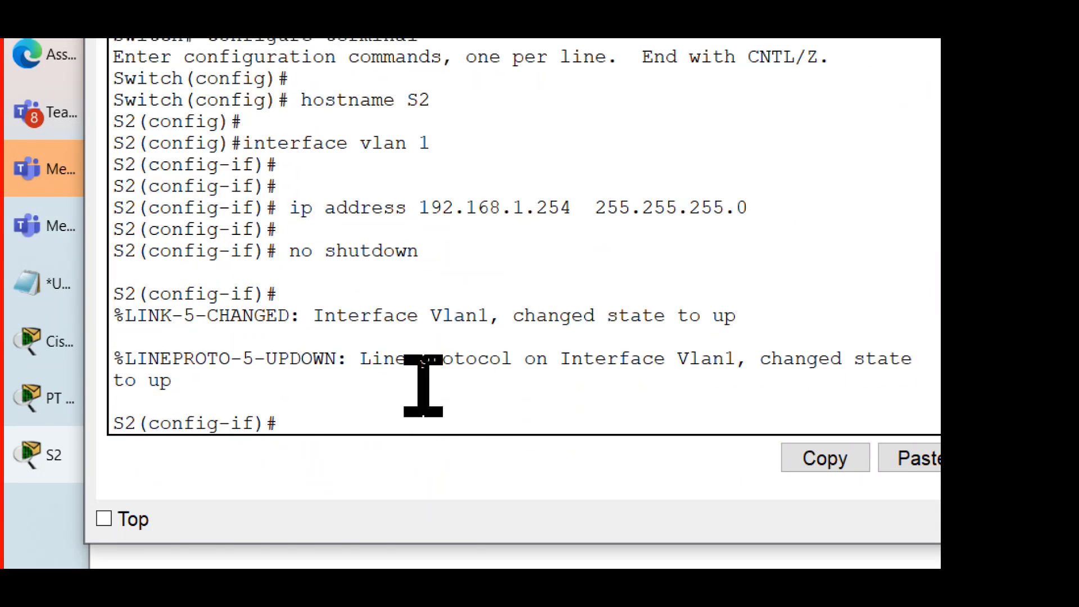
{"action": "left_click_drag", "start_coordinate": [191, 385], "coordinate": [96, 361]}
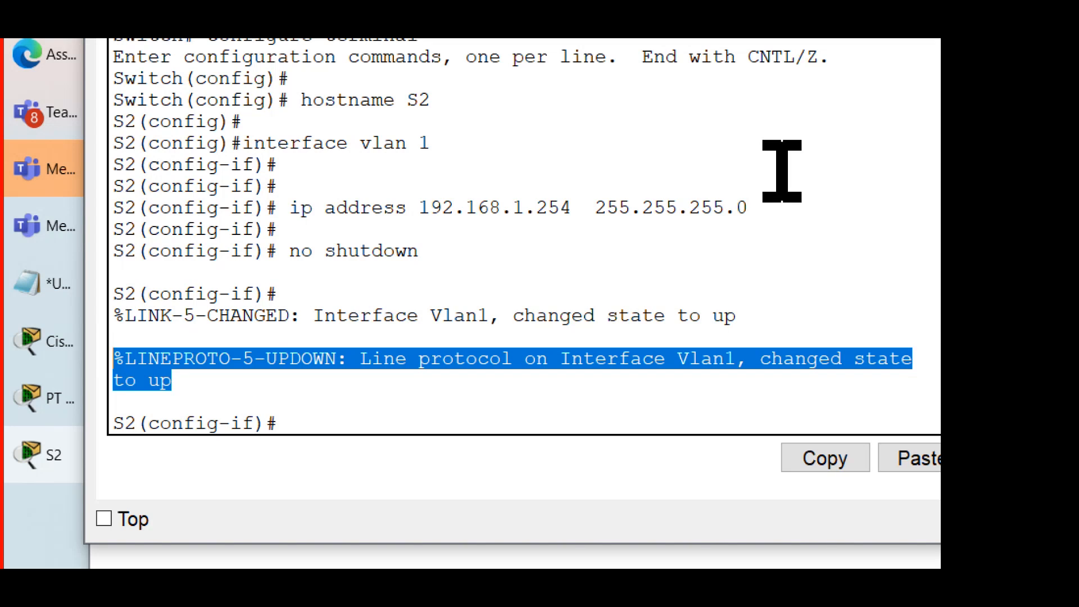
Step: Review Step 3d and return S2 to privileged EXEC mode by issuing the exit command twice
{"action": "scroll", "coordinate": [784, 289], "scroll_direction": "down", "scroll_amount": 12}
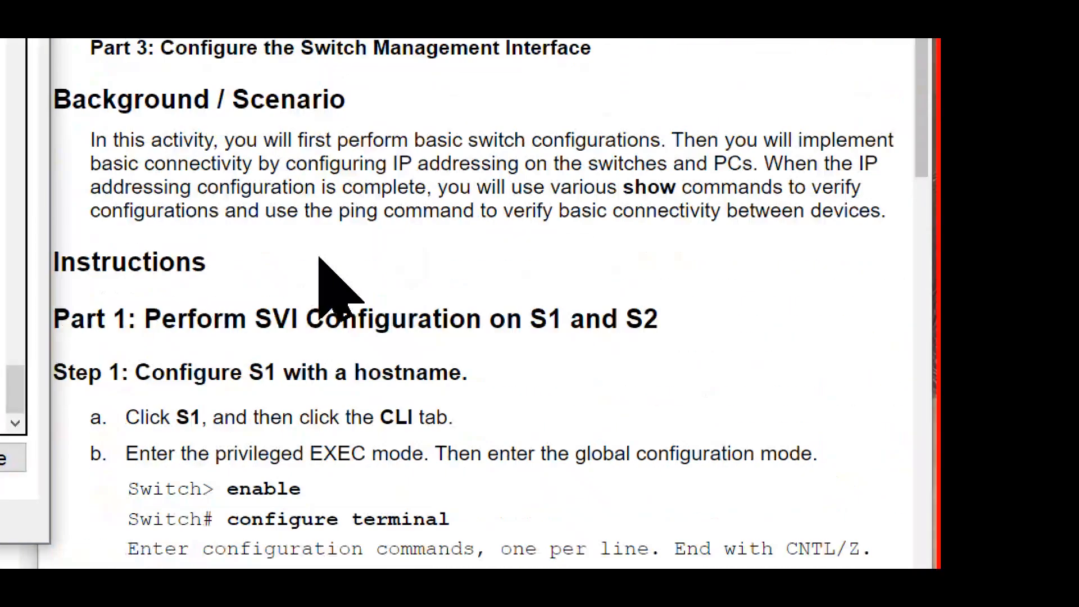
{"action": "scroll", "coordinate": [528, 211], "scroll_direction": "down", "scroll_amount": 10}
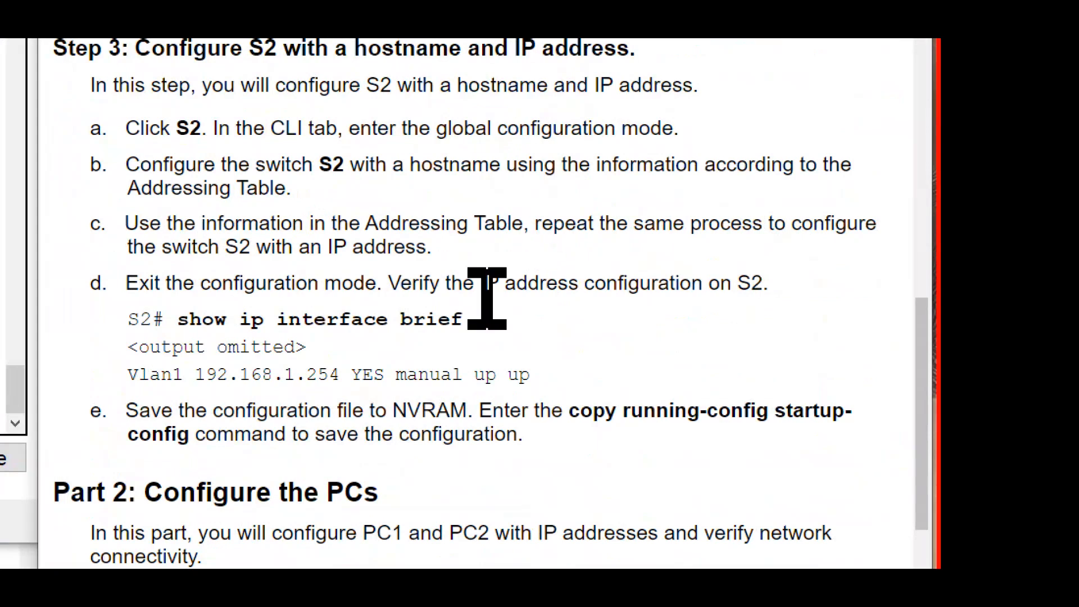
{"action": "left_click_drag", "start_coordinate": [464, 320], "coordinate": [164, 320]}
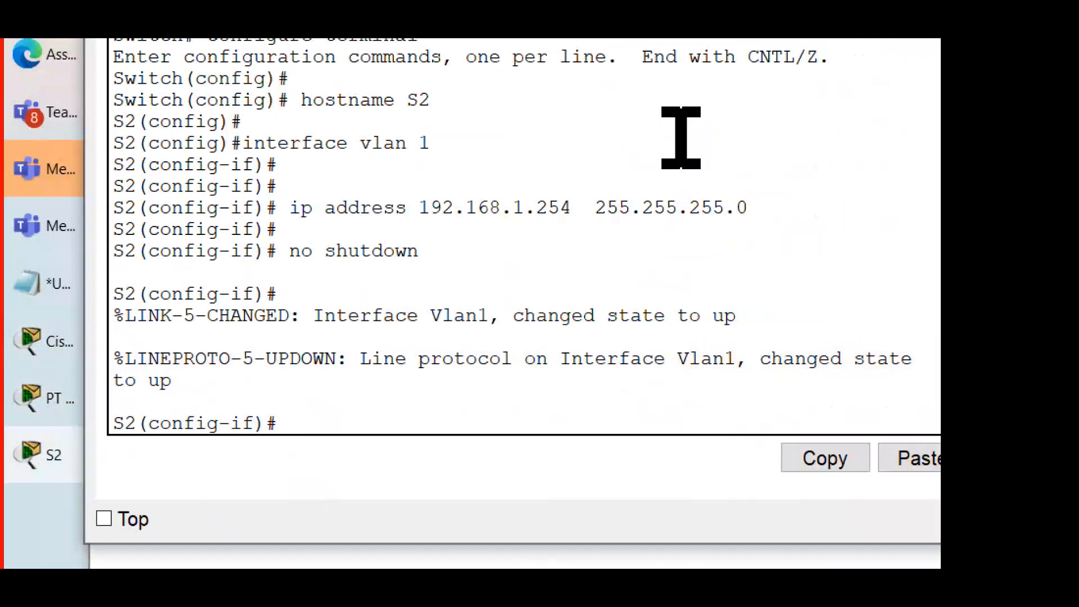
{"action": "type", "text": "exit"}
{"action": "key", "text": "Return"}
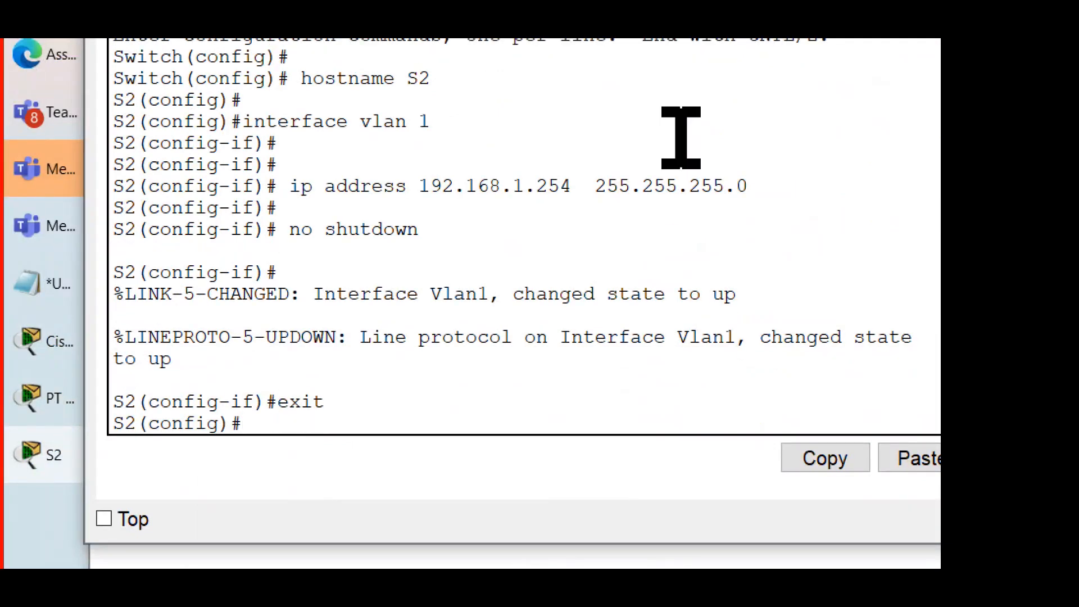
{"action": "key", "text": "Return"}
{"action": "type", "text": "exit"}
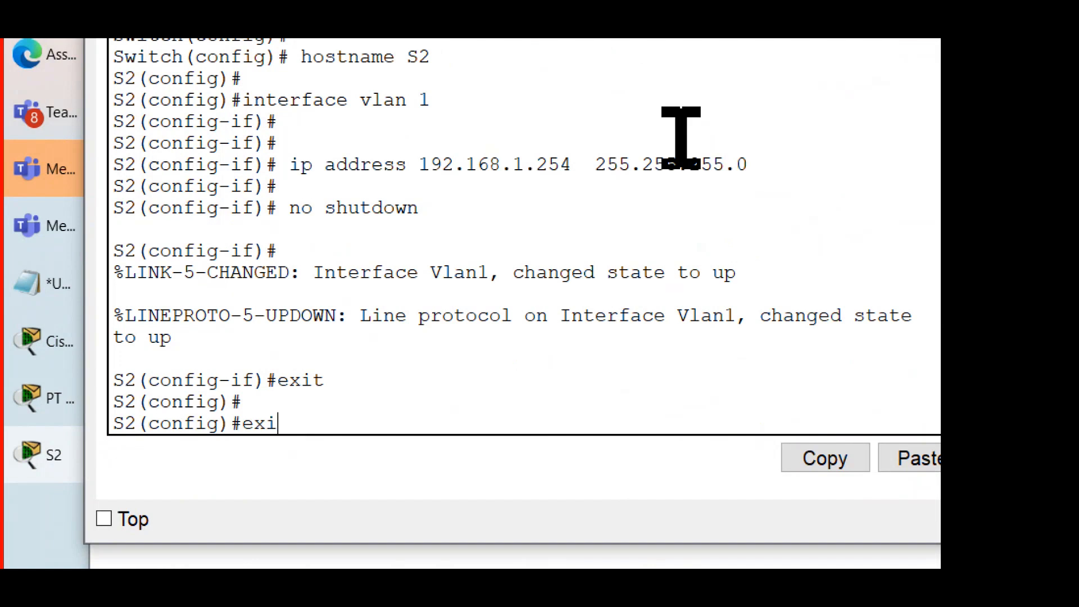
{"action": "key", "text": "Return"}
{"action": "key", "text": "Return"}
{"action": "key", "text": "Return"}
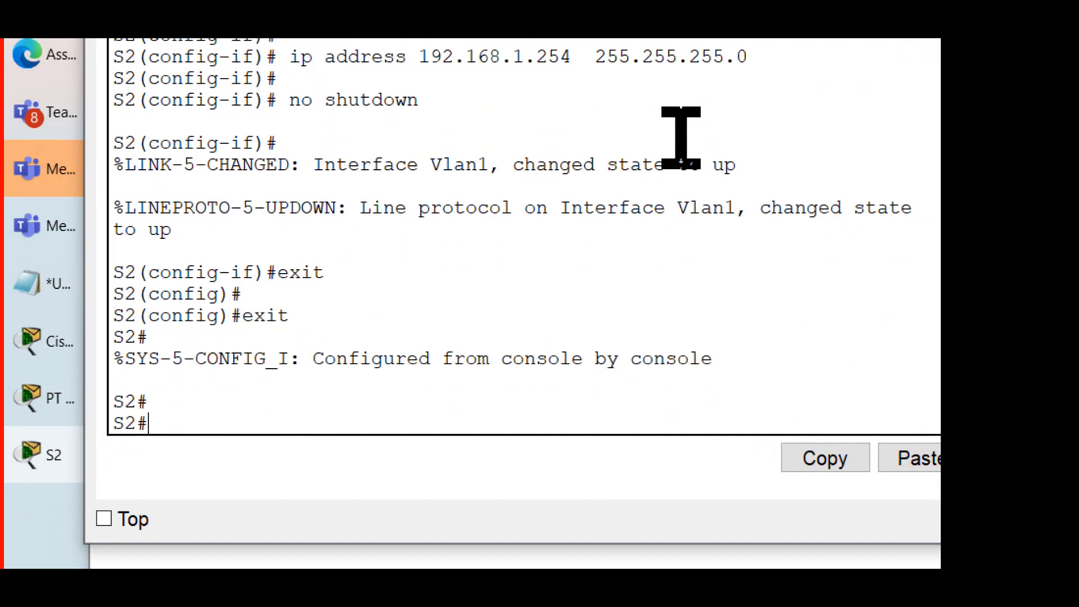
Step: Run the show ip interface brief command on S2 from privileged EXEC mode
{"action": "type", "text": "show ip "}
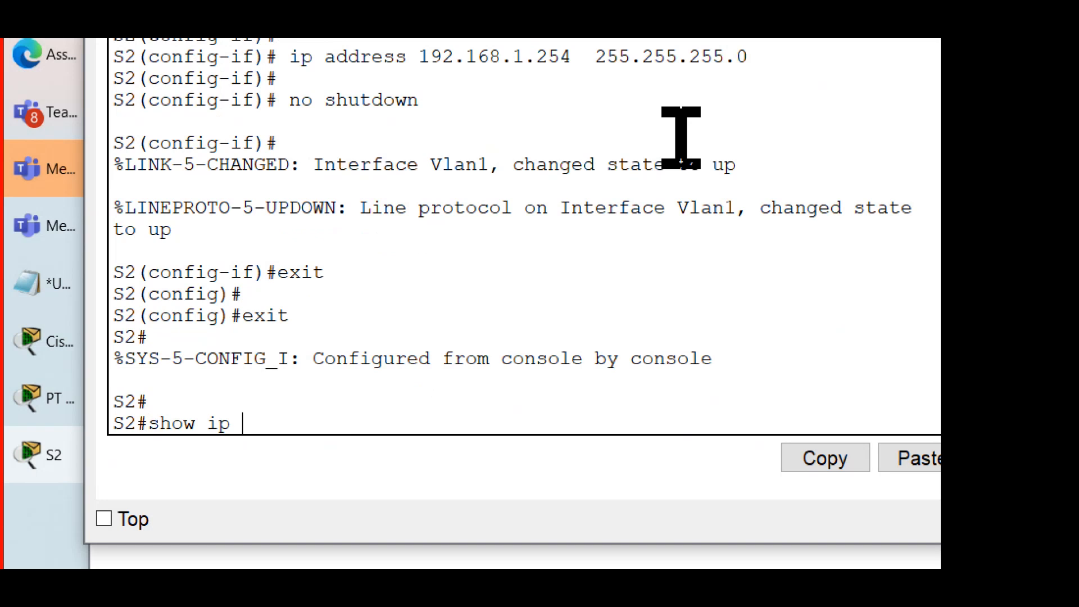
{"action": "type", "text": "interface brief"}
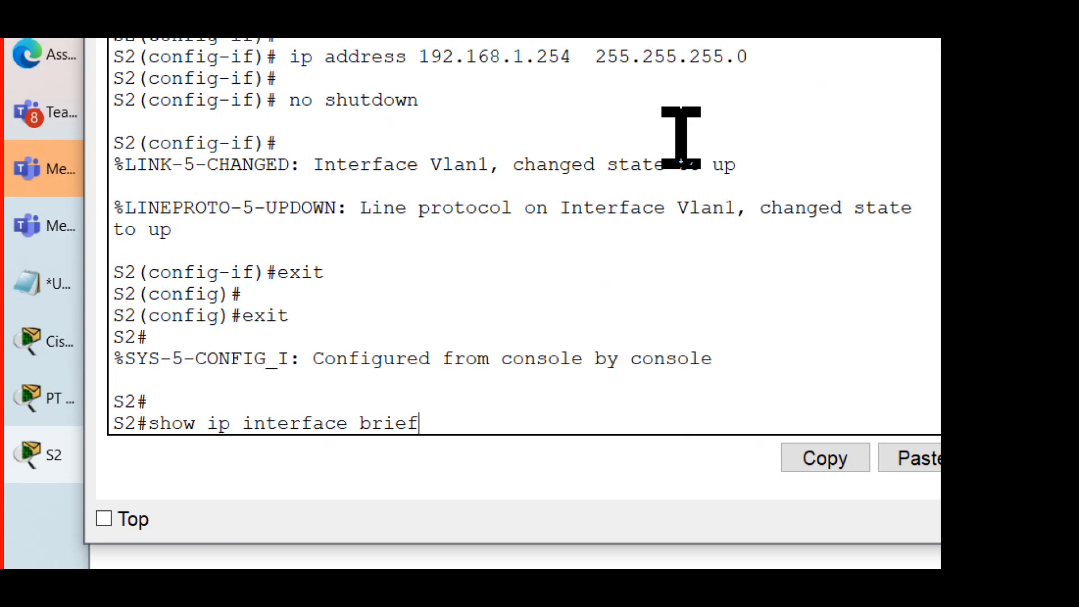
{"action": "key", "text": "Return"}
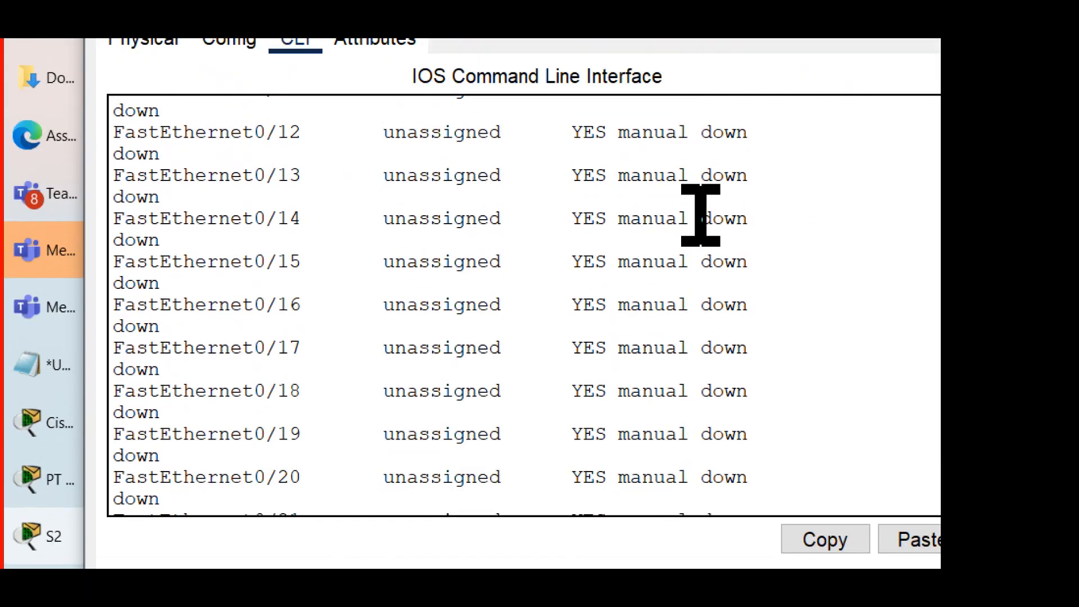
Step: Review S2's interface listing from the command line through its last page, checking the Vlan1 address and status
{"action": "scroll", "coordinate": [701, 215], "scroll_direction": "up", "scroll_amount": 10}
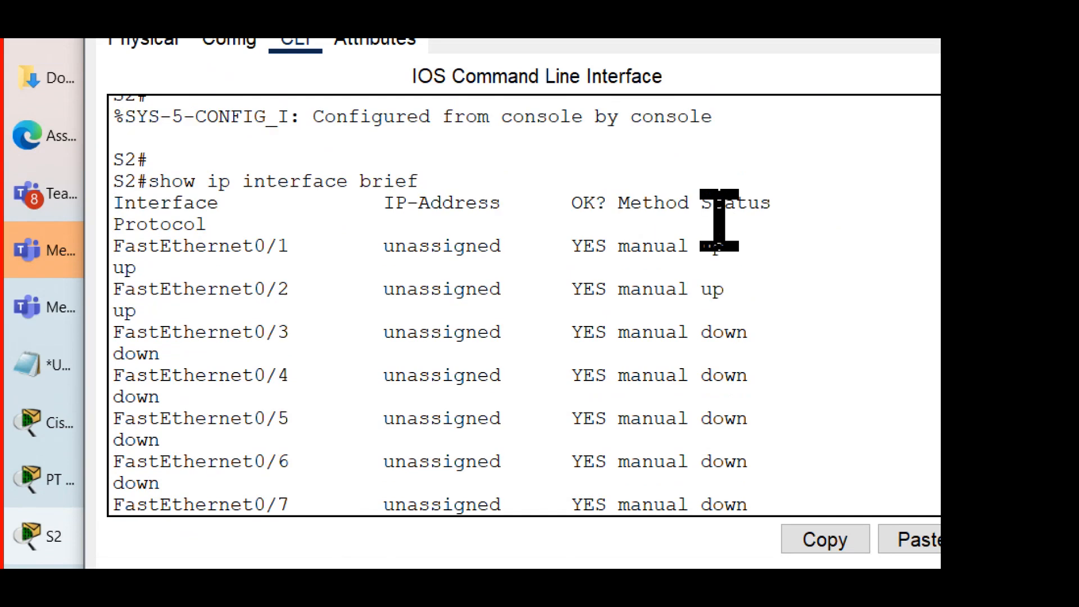
{"action": "left_click_drag", "start_coordinate": [433, 180], "coordinate": [90, 180]}
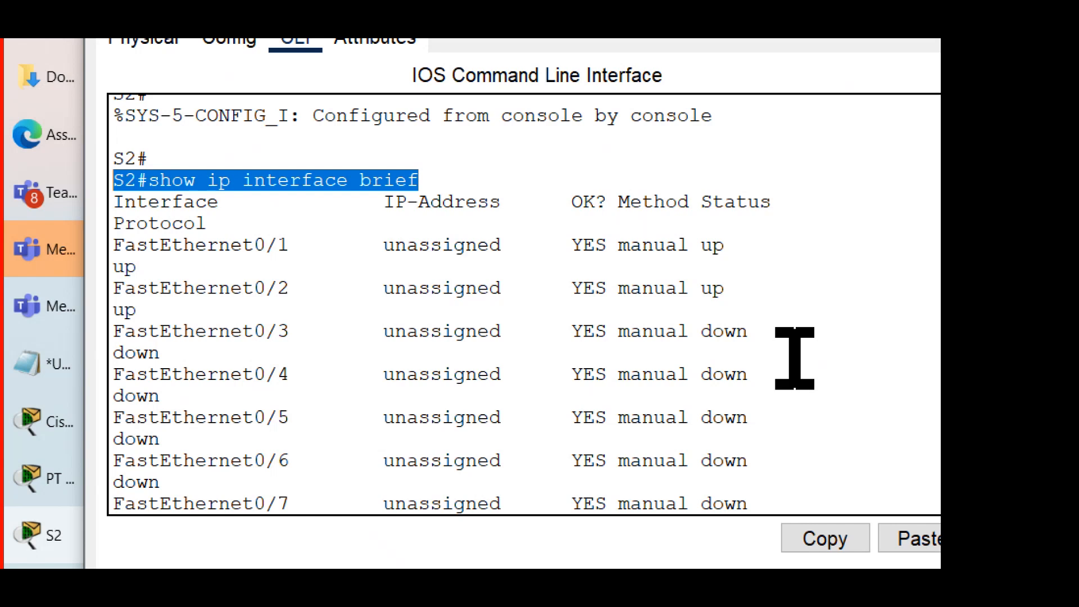
{"action": "scroll", "coordinate": [794, 358], "scroll_direction": "down", "scroll_amount": 10}
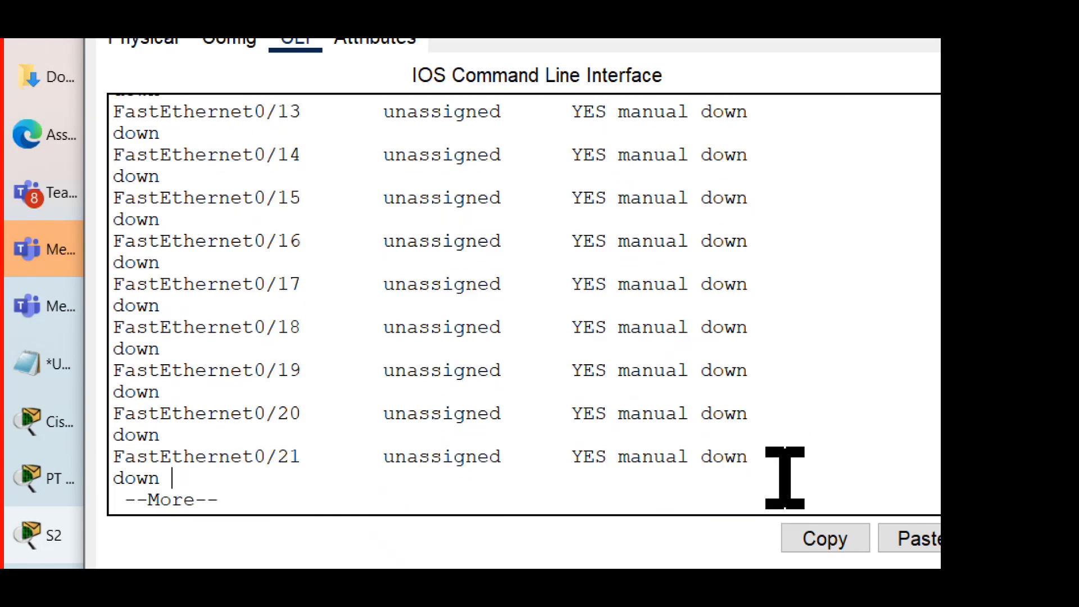
{"action": "key", "text": "space"}
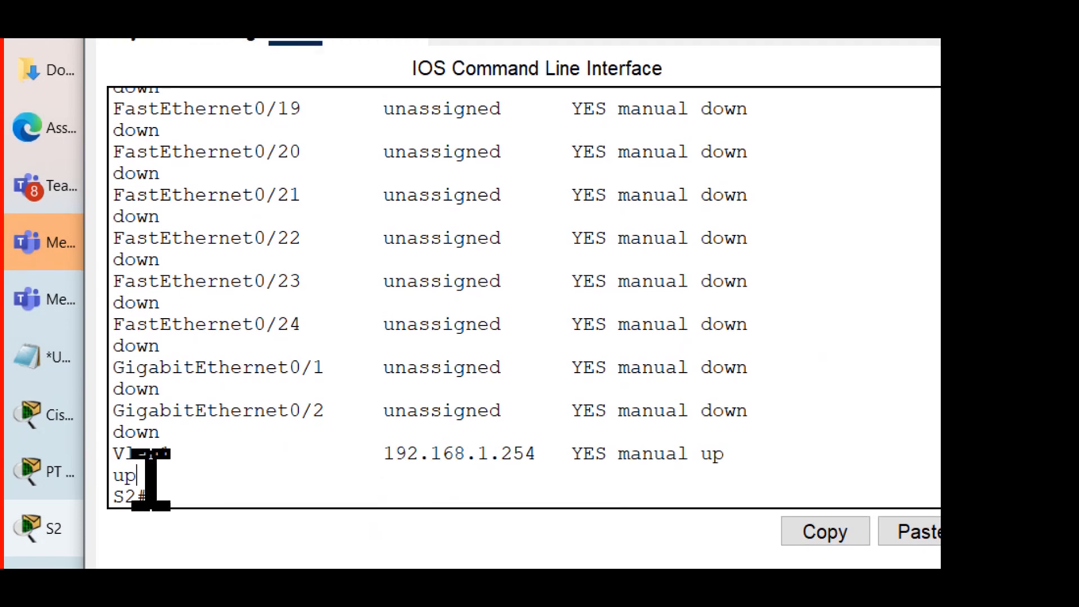
{"action": "left_click_drag", "start_coordinate": [150, 482], "coordinate": [89, 458]}
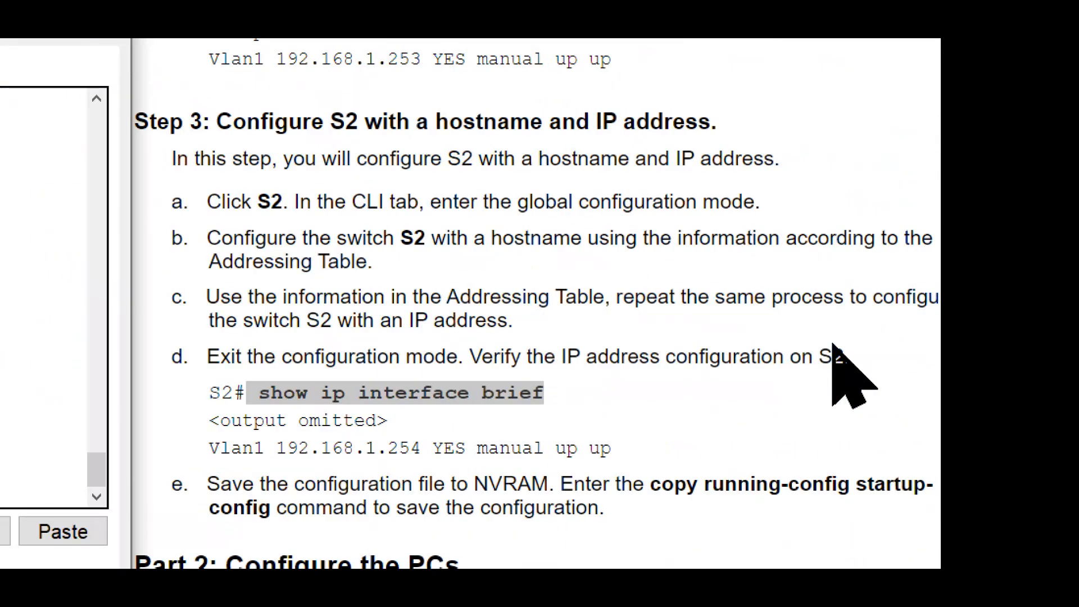
Step: Read Step 3e of the activity instructions about saving S2's configuration file to NVRAM
{"action": "scroll", "coordinate": [686, 354], "scroll_direction": "down", "scroll_amount": 2}
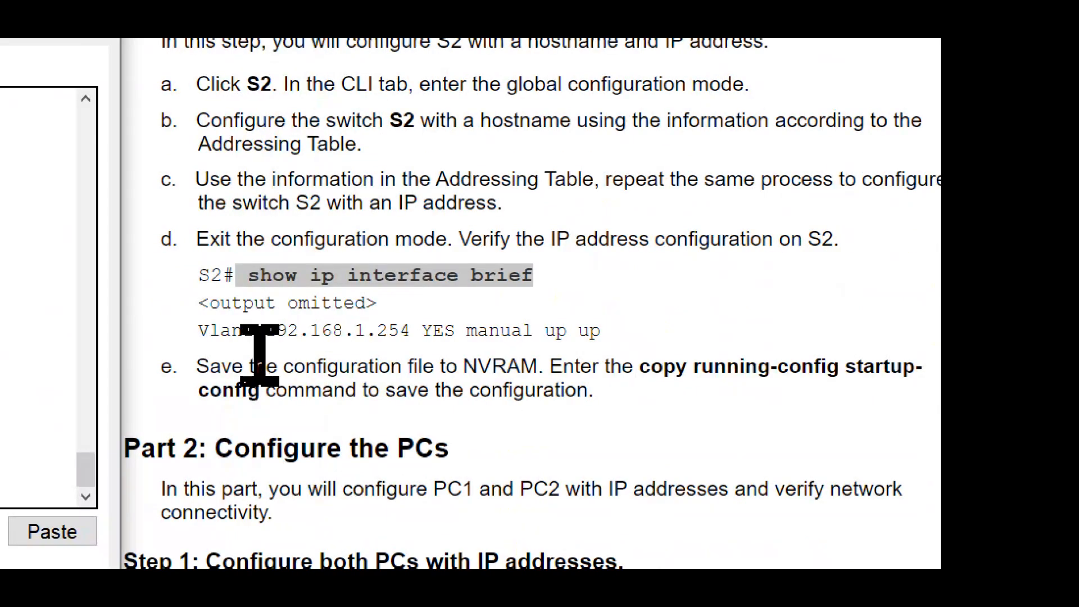
{"action": "left_click_drag", "start_coordinate": [197, 365], "coordinate": [549, 364]}
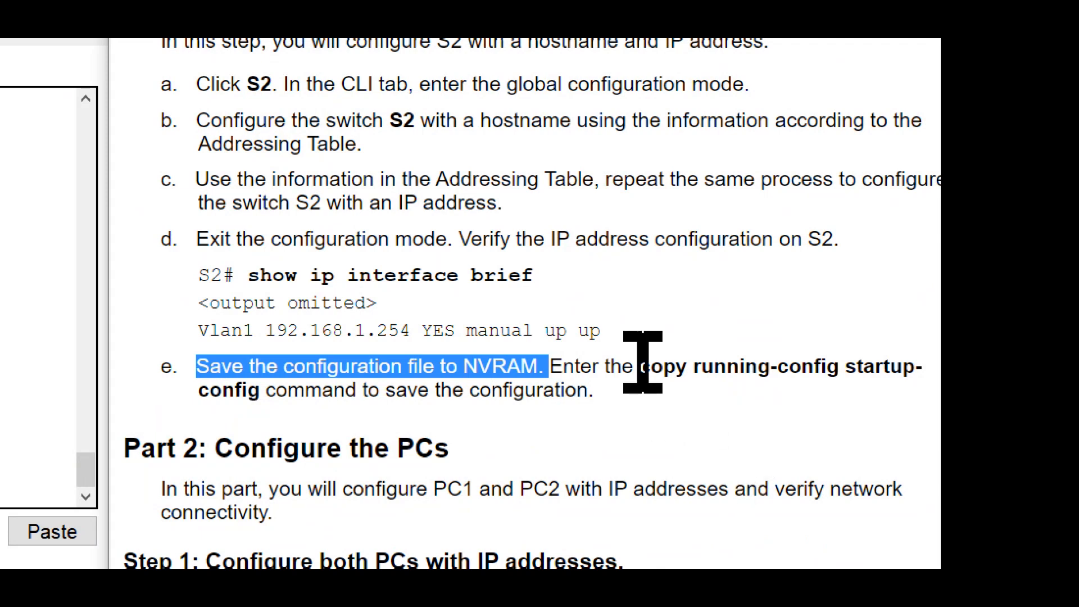
{"action": "left_click_drag", "start_coordinate": [639, 366], "coordinate": [269, 391]}
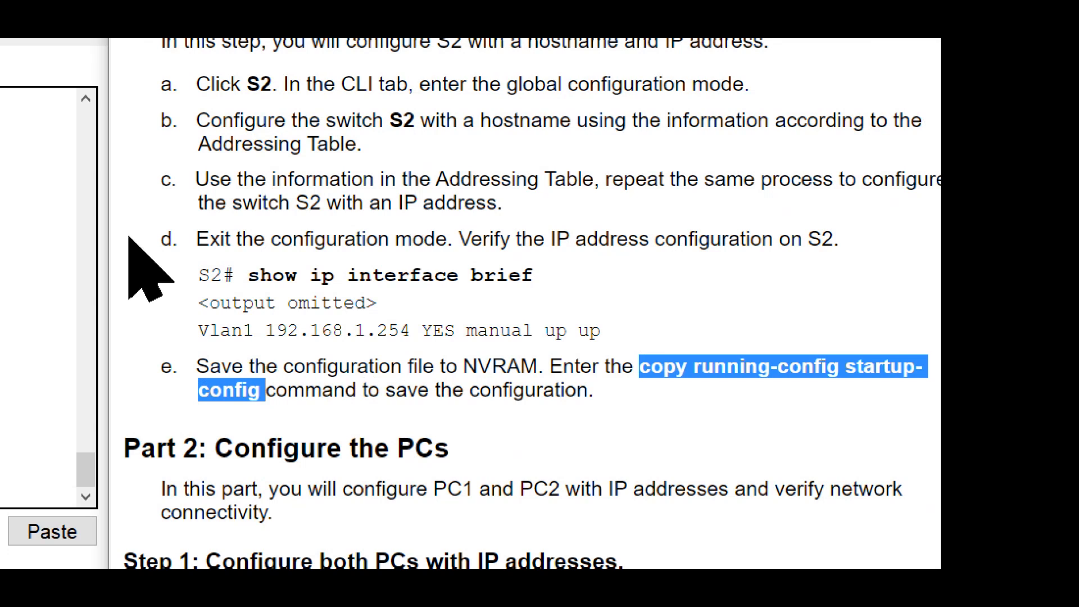
Step: Save S2's configuration with the command copy running-config startup-config, accepting the default destination filename startup-config
{"action": "left_click", "coordinate": [235, 493]}
{"action": "key", "text": "Return"}
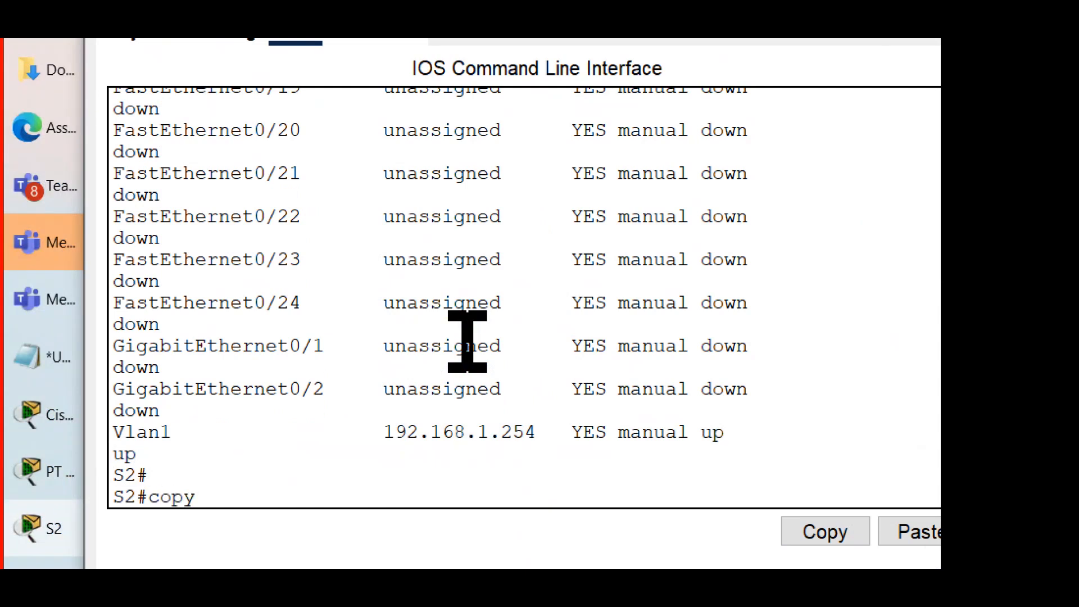
{"action": "type", "text": "copy running-config startup-config"}
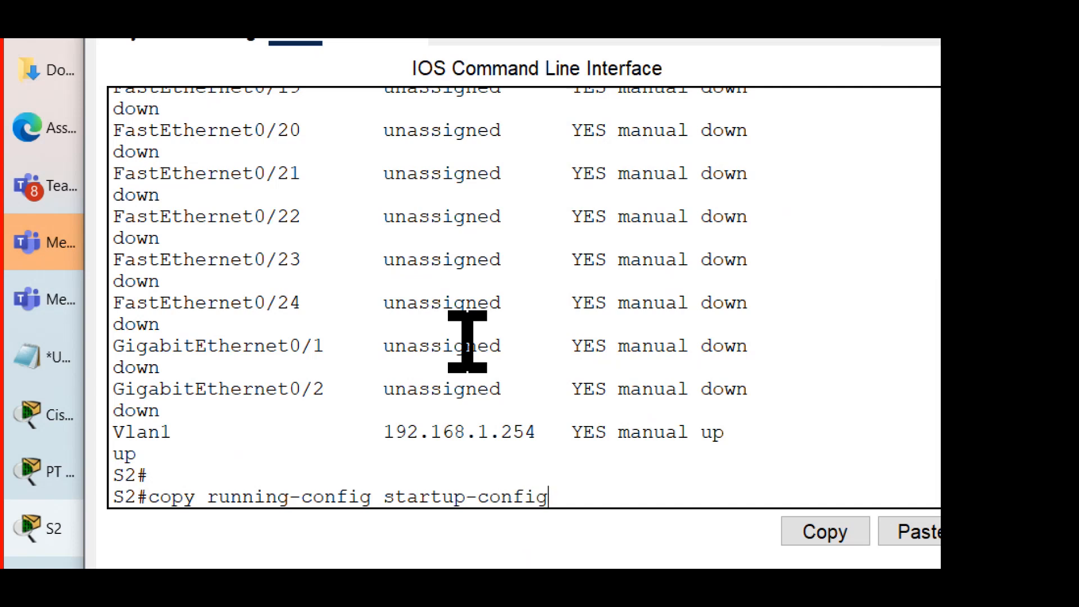
{"action": "key", "text": "Return"}
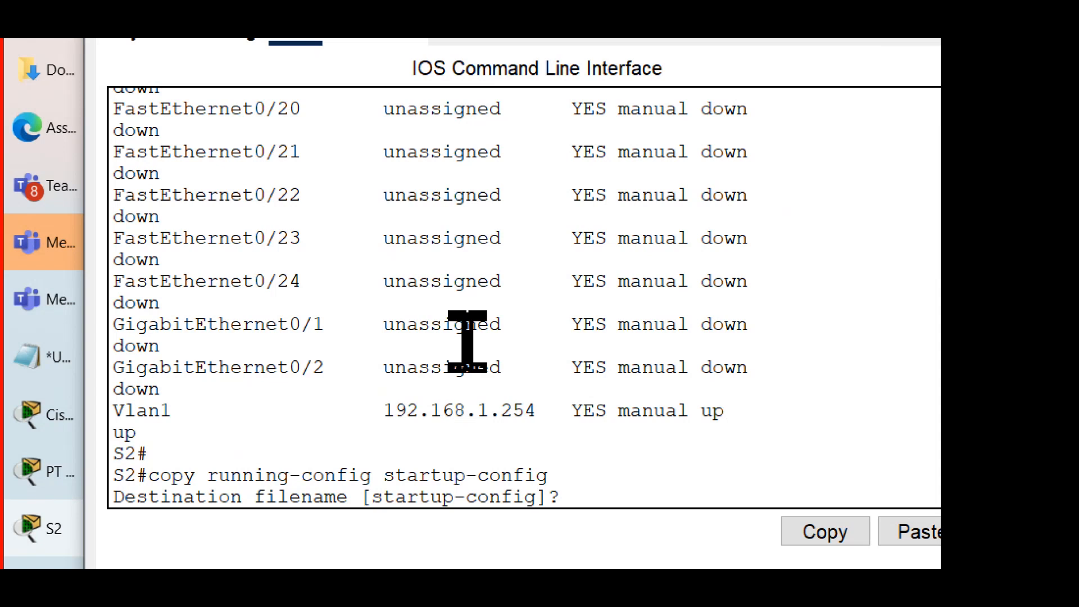
{"action": "type", "text": "saac_config"}
{"action": "key", "text": "BackSpace"}
{"action": "key", "text": "BackSpace"}
{"action": "key", "text": "BackSpace"}
{"action": "key", "text": "BackSpace"}
{"action": "key", "text": "Return"}
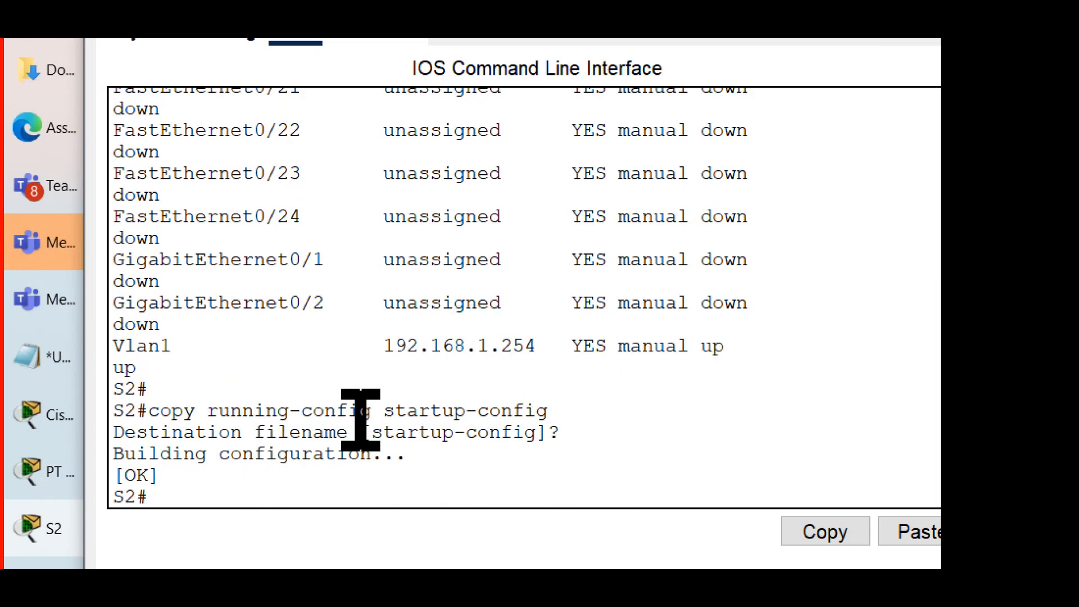
Step: Review the default destination filename and the executed copy command in S2's console output
{"action": "left_click_drag", "start_coordinate": [373, 431], "coordinate": [551, 425]}
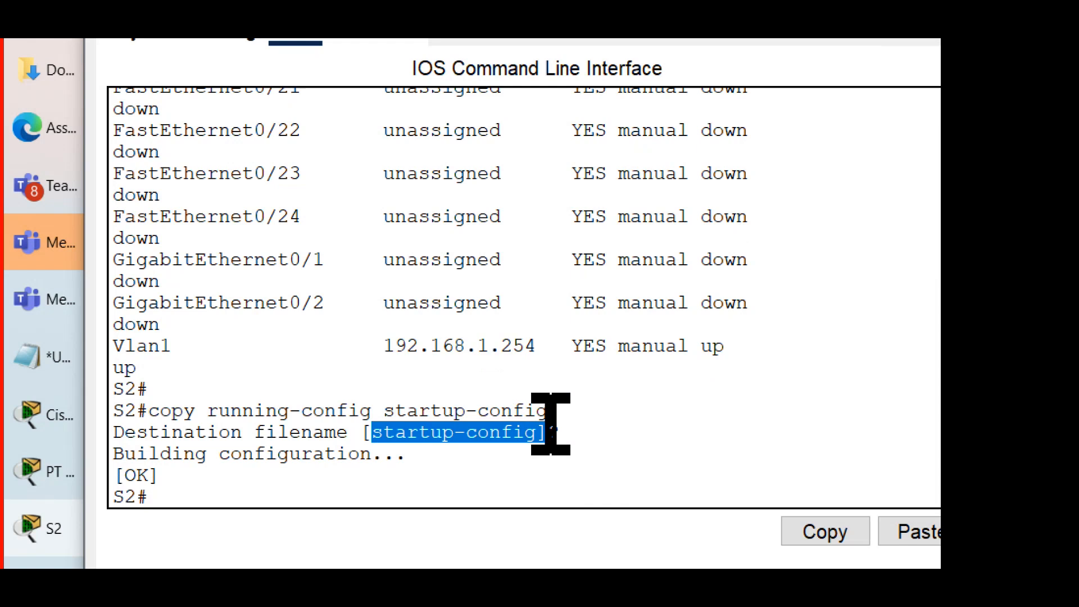
{"action": "left_click", "coordinate": [609, 480]}
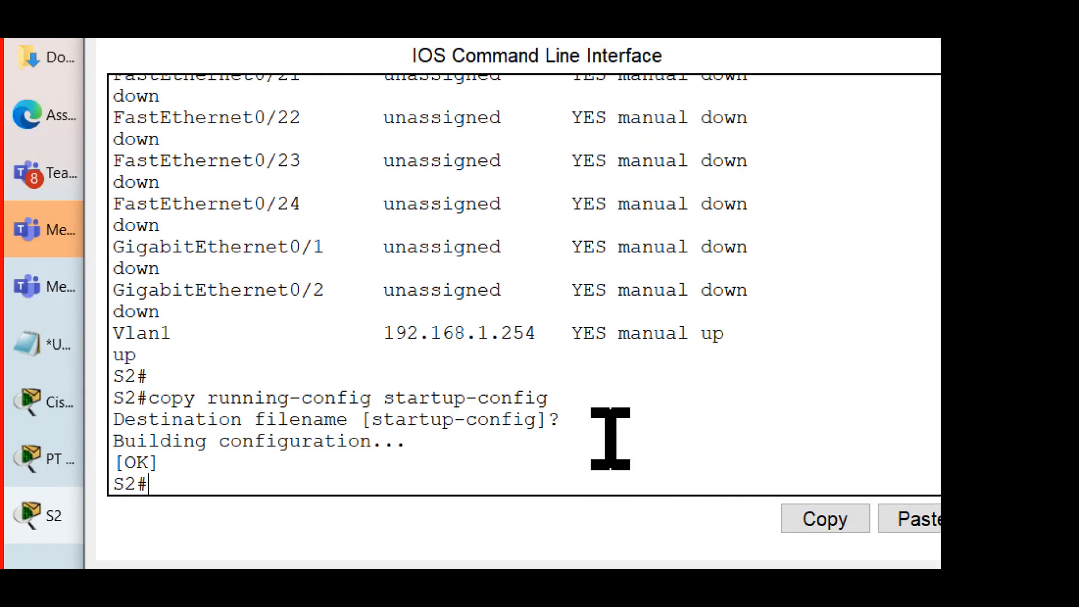
{"action": "key", "text": "Return"}
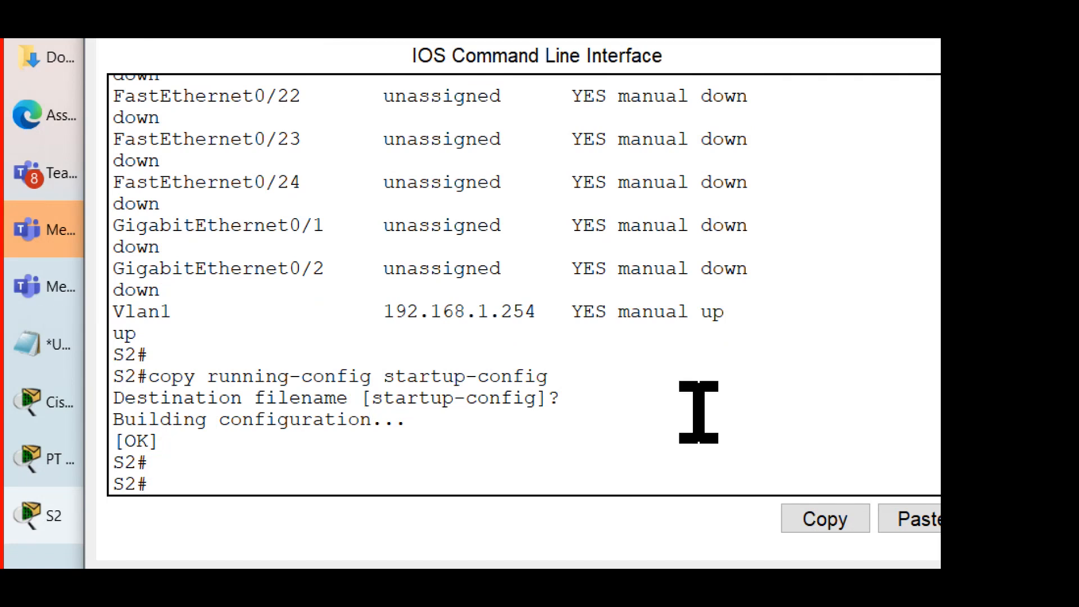
{"action": "left_click_drag", "start_coordinate": [574, 378], "coordinate": [91, 380]}
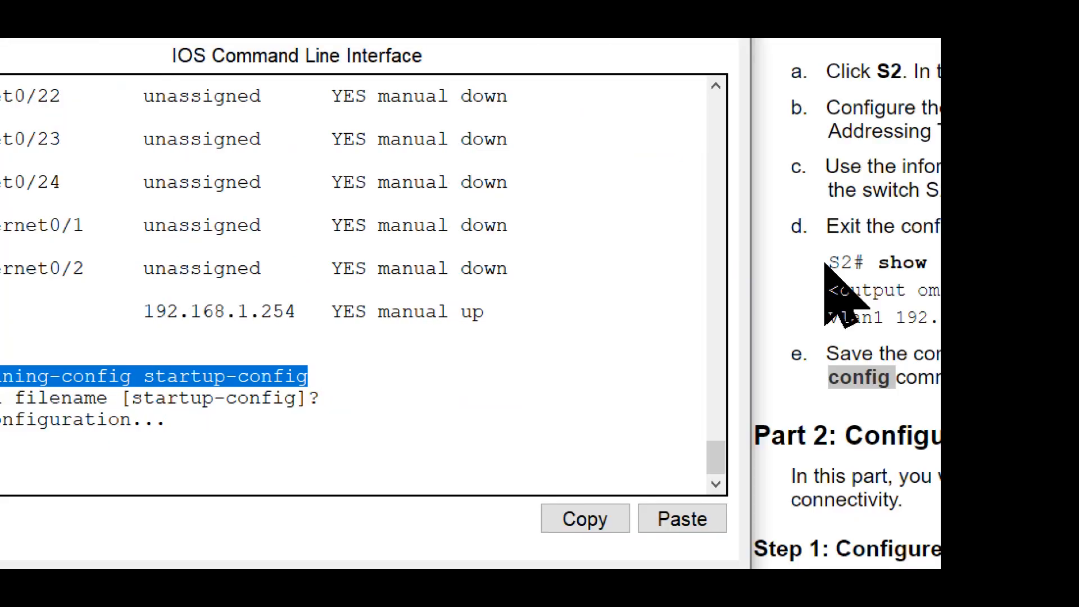
Step: Read the Part 2 introduction and Step 1a of the instructions on configuring the PCs with IP addresses
{"action": "left_click", "coordinate": [593, 284]}
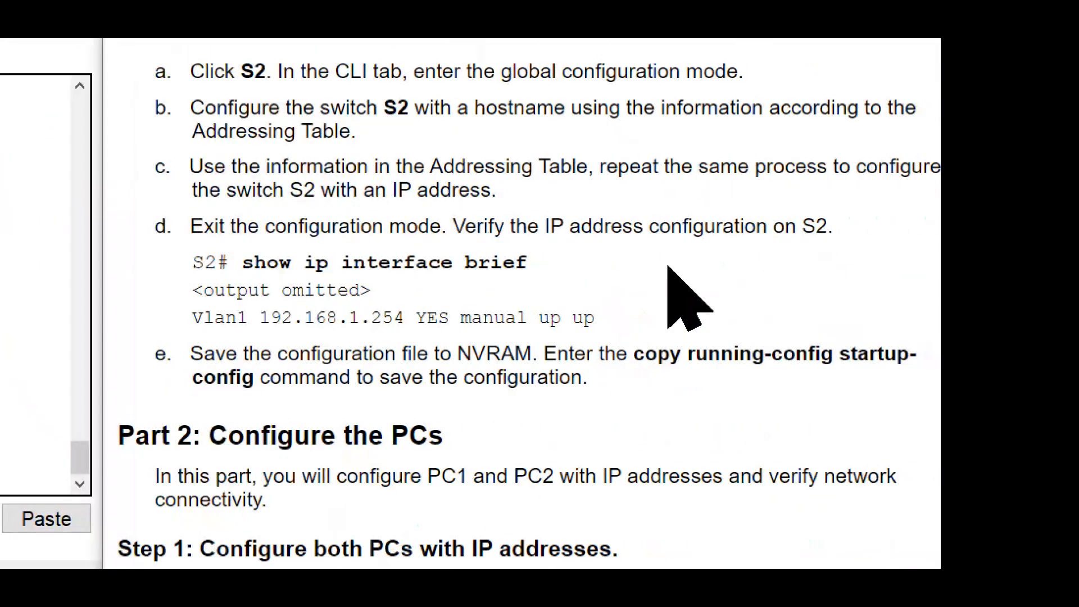
{"action": "scroll", "coordinate": [667, 266], "scroll_direction": "down", "scroll_amount": 5}
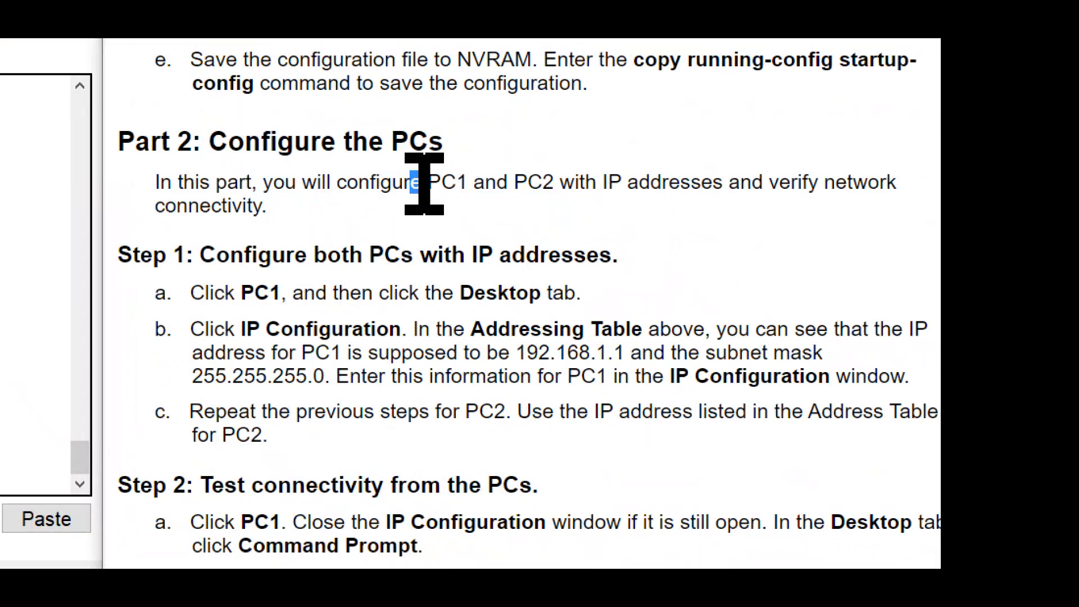
{"action": "left_click_drag", "start_coordinate": [411, 181], "coordinate": [707, 203]}
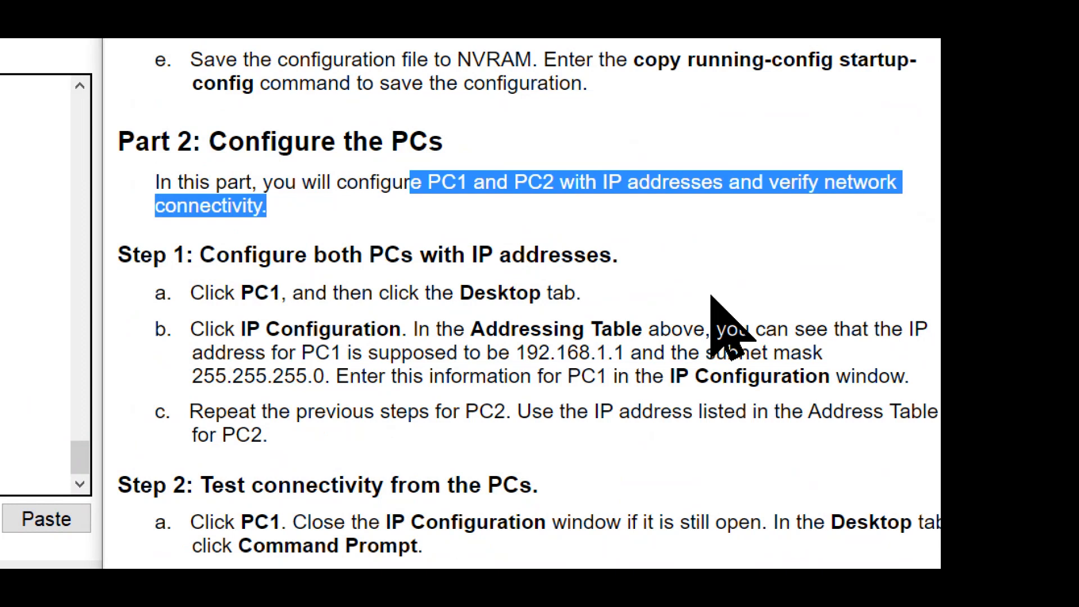
{"action": "scroll", "coordinate": [727, 288], "scroll_direction": "down", "scroll_amount": 1}
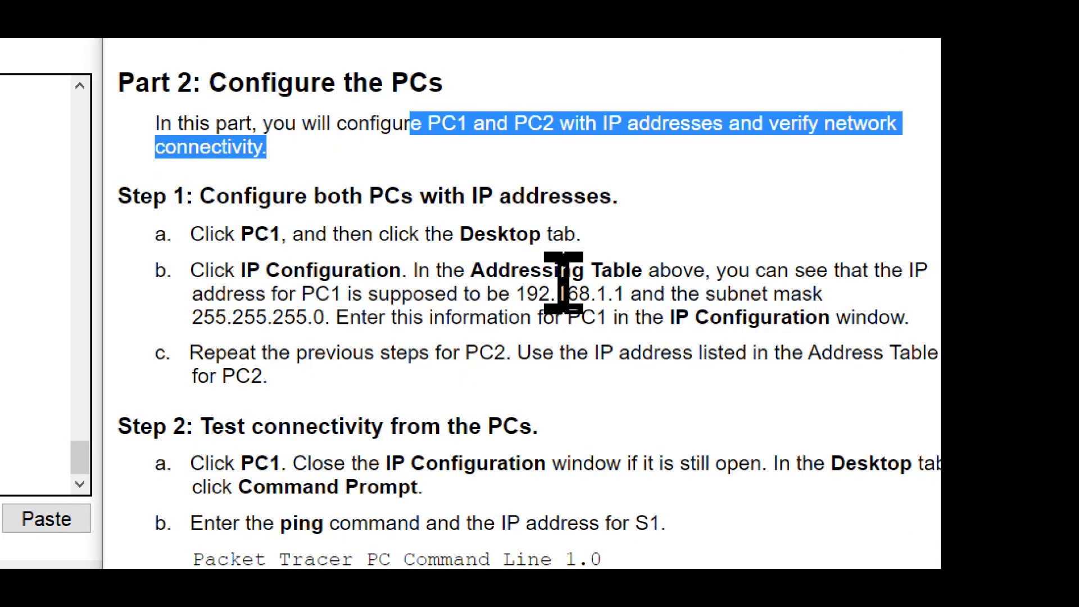
{"action": "left_click_drag", "start_coordinate": [191, 234], "coordinate": [592, 230]}
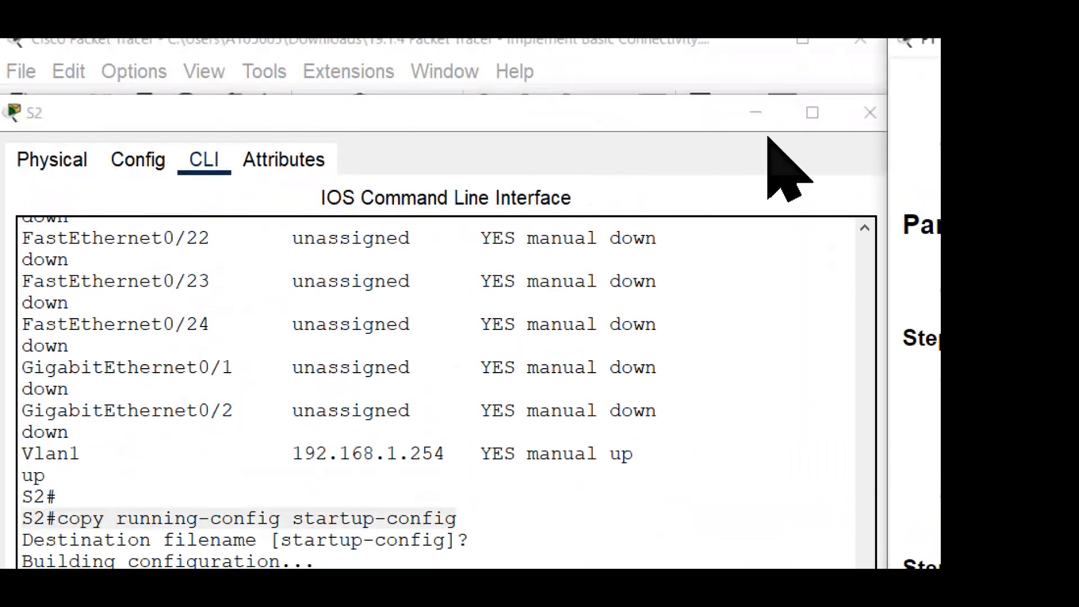
Step: Close the S2 window, open PC1 from the topology, and resize and reposition its window beside the instructions
{"action": "left_click", "coordinate": [825, 113]}
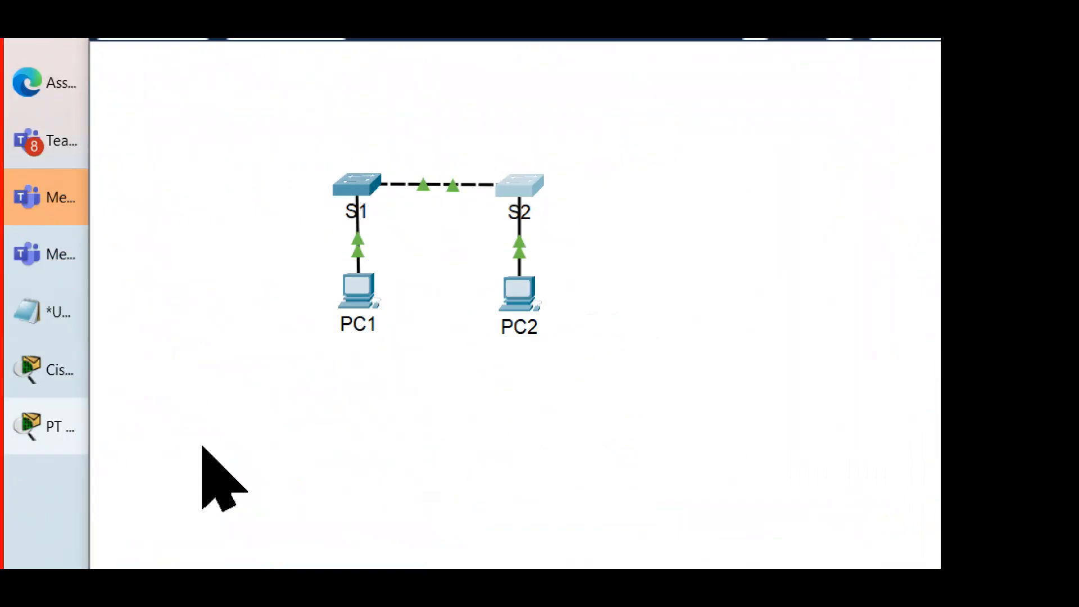
{"action": "left_click", "coordinate": [362, 290]}
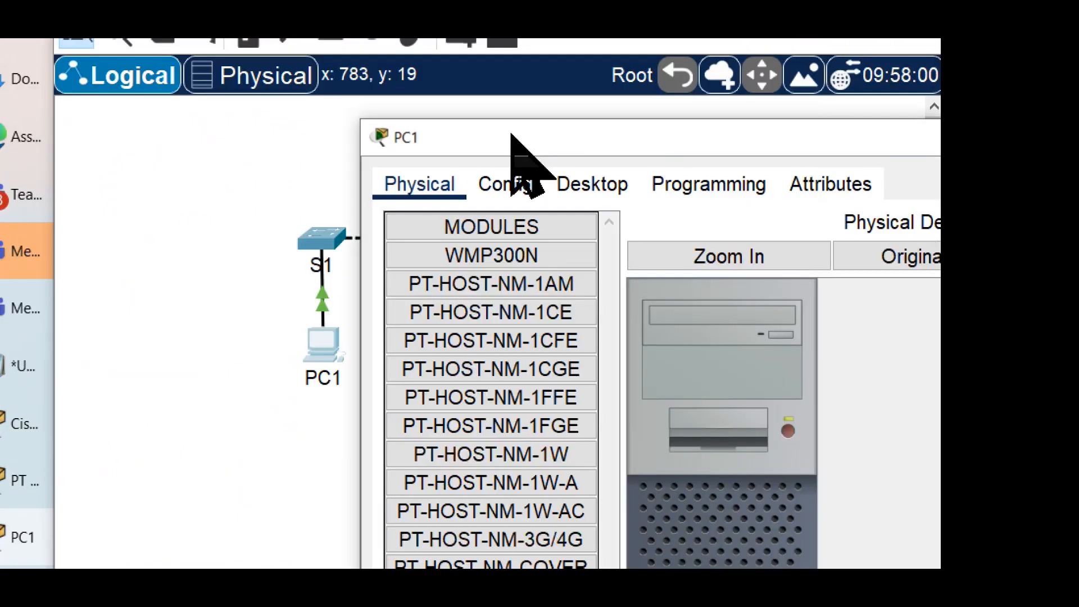
{"action": "left_click_drag", "start_coordinate": [511, 135], "coordinate": [208, 132]}
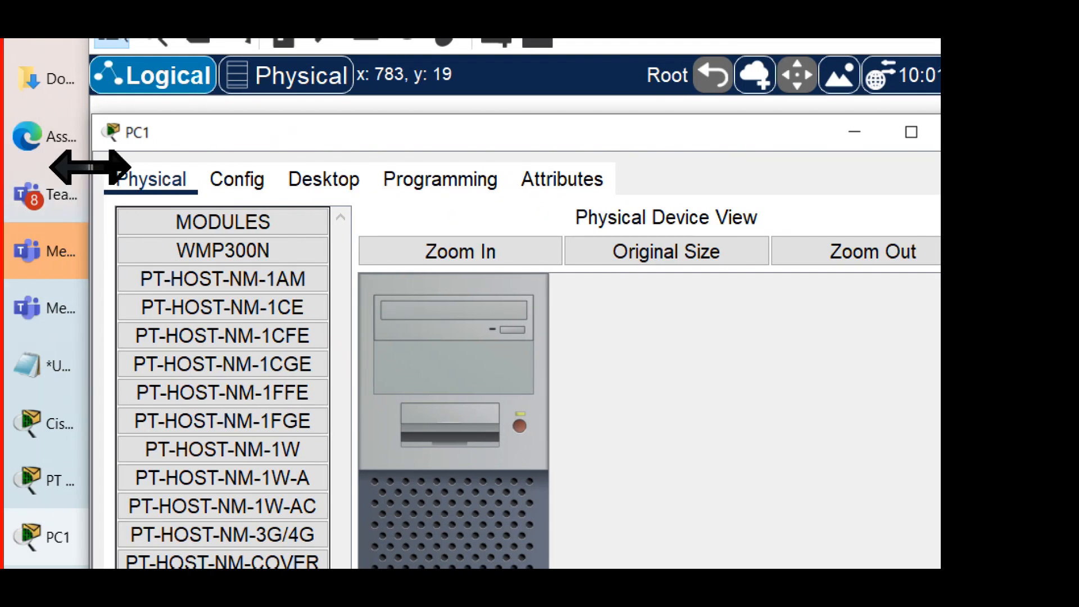
{"action": "left_click_drag", "start_coordinate": [92, 168], "coordinate": [270, 179]}
{"action": "left_click_drag", "start_coordinate": [375, 126], "coordinate": [209, 122]}
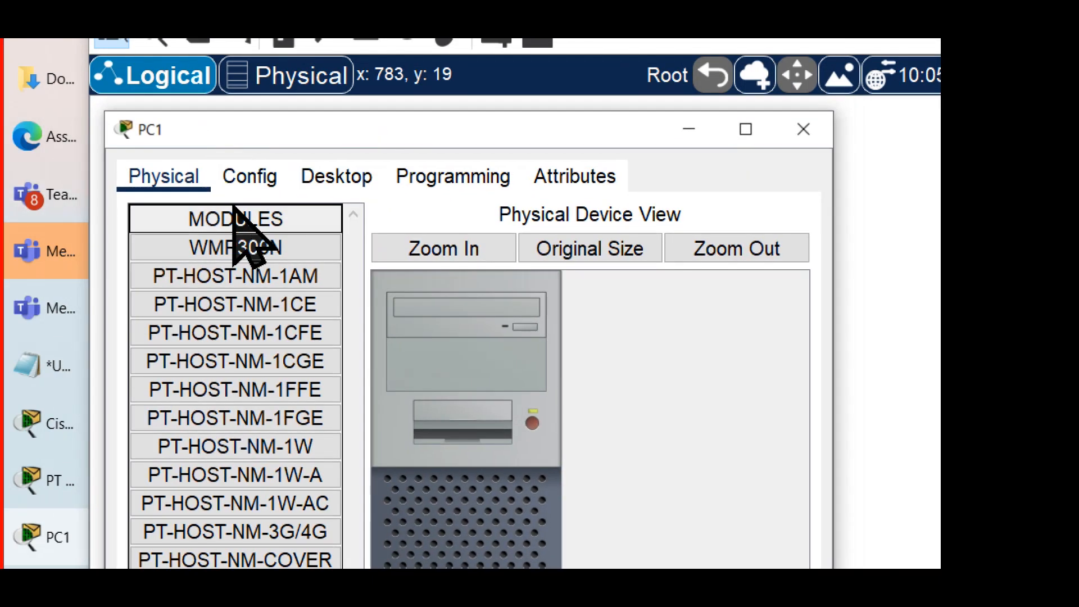
Step: Open PC1's IP Configuration desktop application and make the static IPv4 Address field ready for entry
{"action": "left_click", "coordinate": [339, 176]}
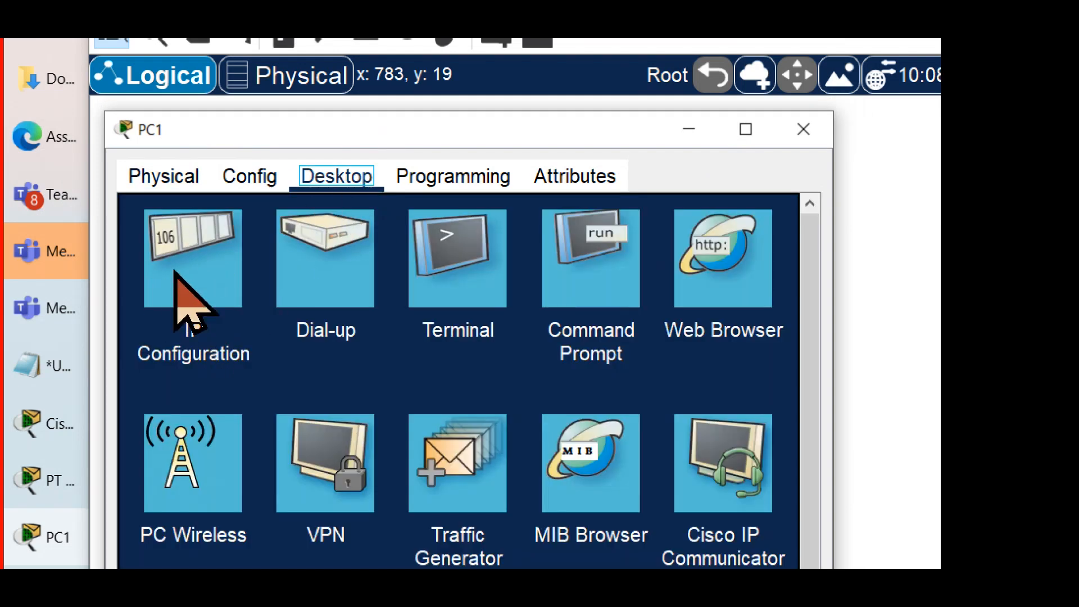
{"action": "left_click", "coordinate": [192, 262]}
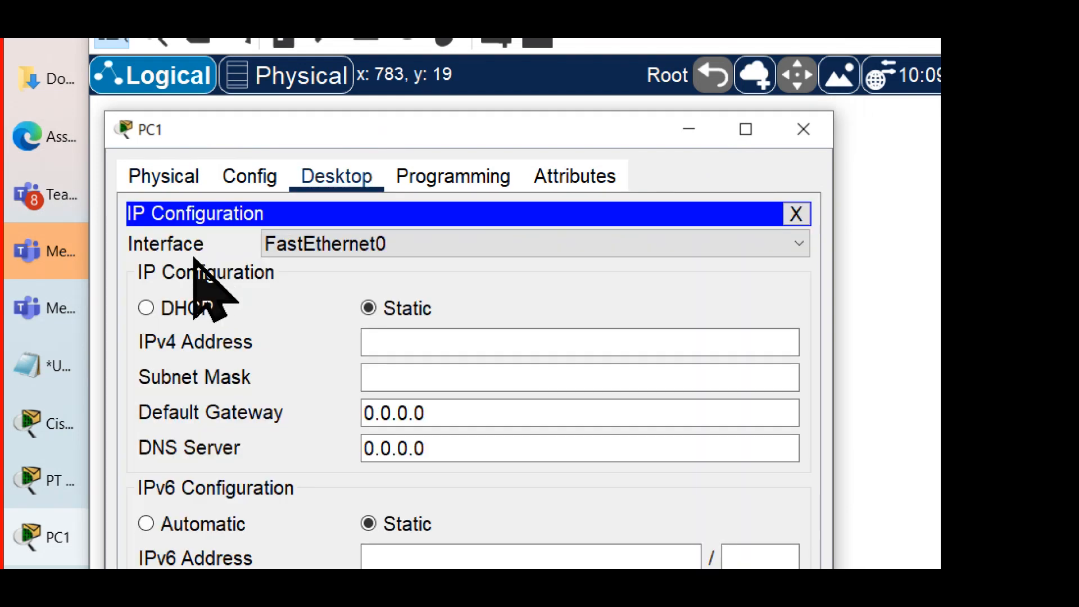
{"action": "left_click", "coordinate": [446, 338]}
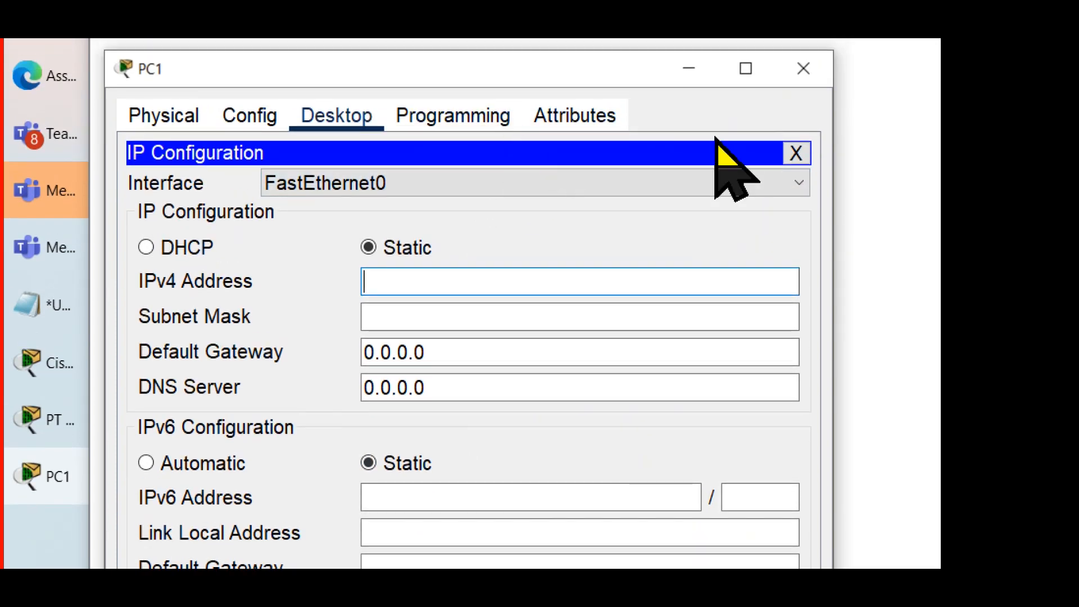
Step: Locate PC1's entry in the Addressing Table of the instructions and highlight its IP address
{"action": "scroll", "coordinate": [823, 170], "scroll_direction": "up", "scroll_amount": 1}
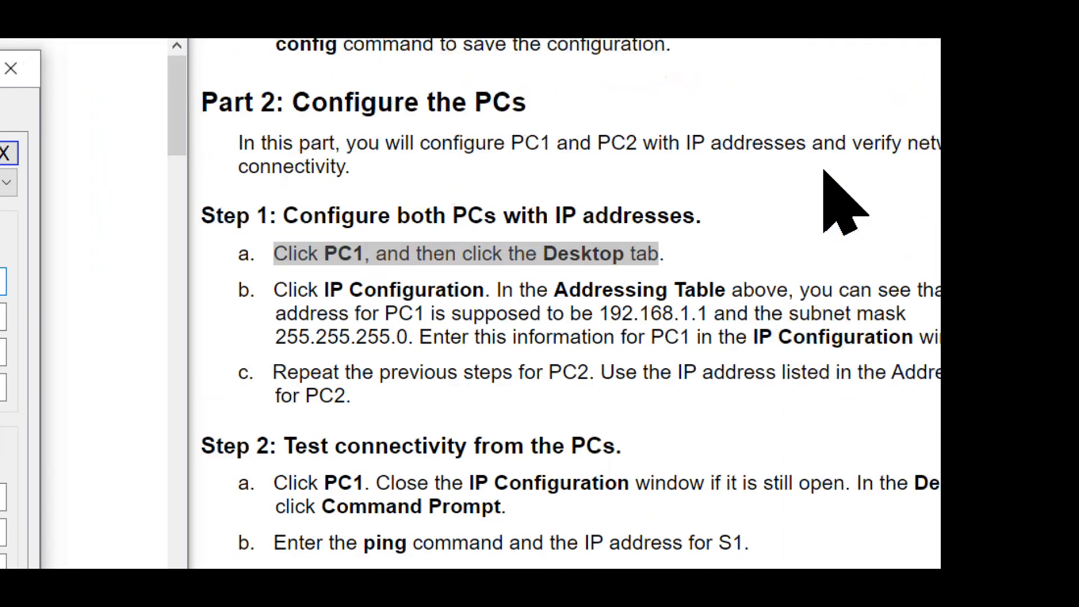
{"action": "scroll", "coordinate": [824, 170], "scroll_direction": "up", "scroll_amount": 1}
{"action": "scroll", "coordinate": [823, 170], "scroll_direction": "up", "scroll_amount": 10}
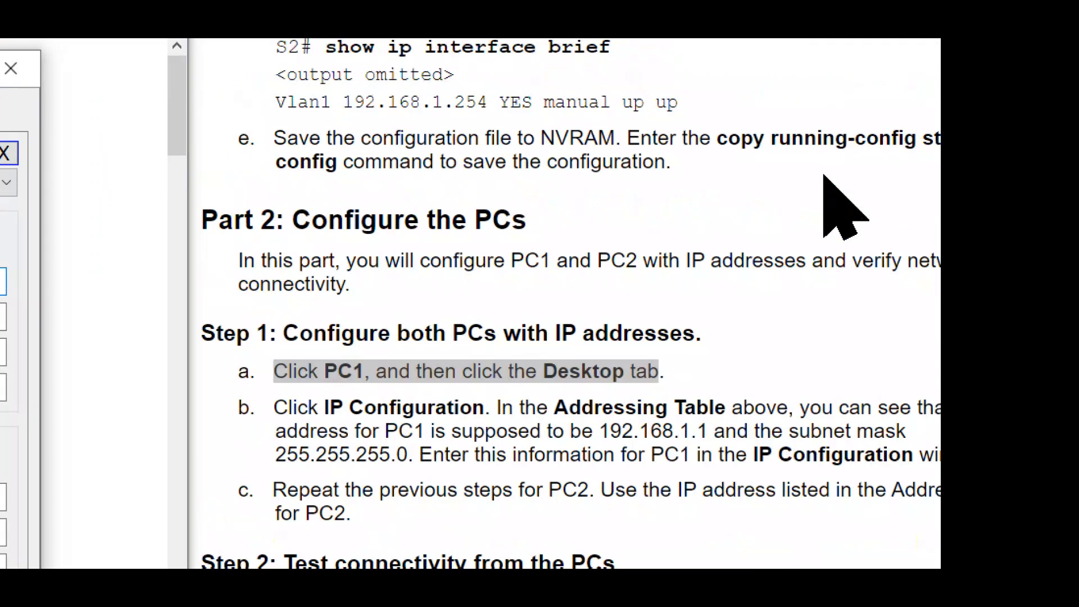
{"action": "scroll", "coordinate": [813, 206], "scroll_direction": "up", "scroll_amount": 8}
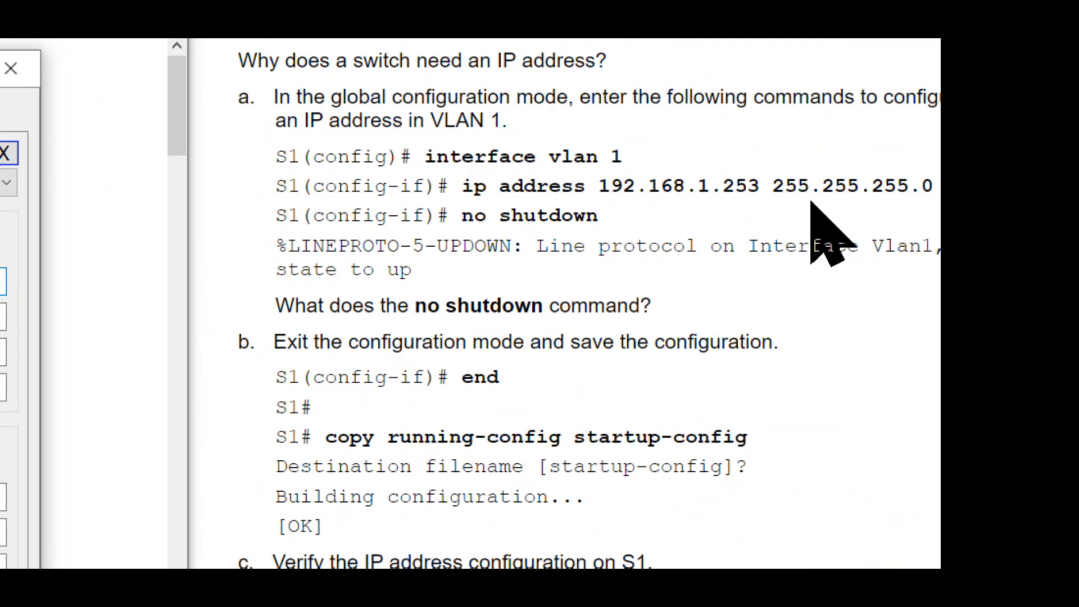
{"action": "scroll", "coordinate": [815, 205], "scroll_direction": "up", "scroll_amount": 7}
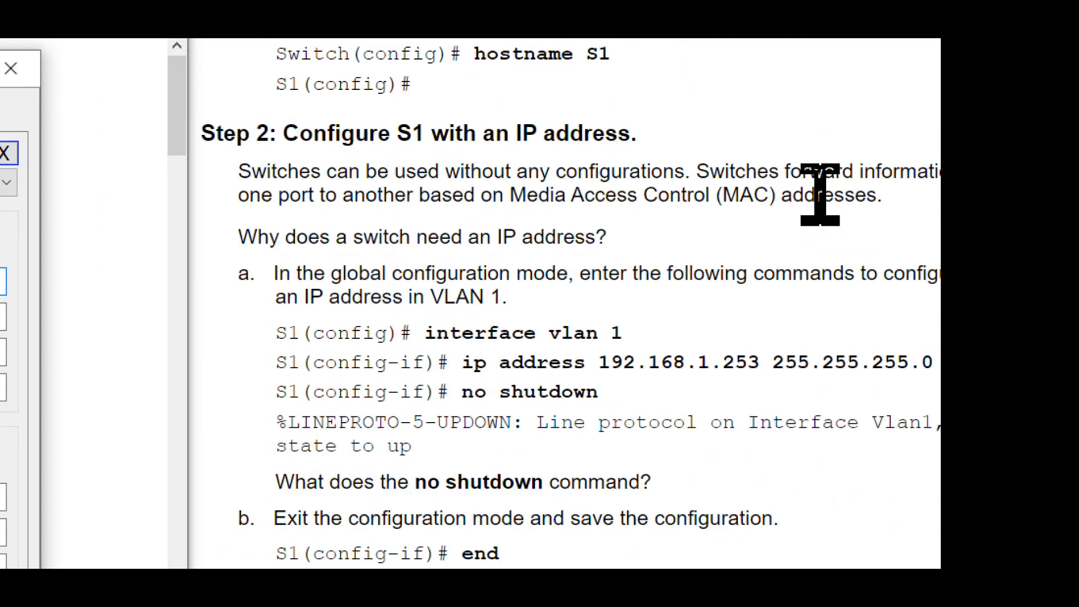
{"action": "scroll", "coordinate": [824, 190], "scroll_direction": "up", "scroll_amount": 11}
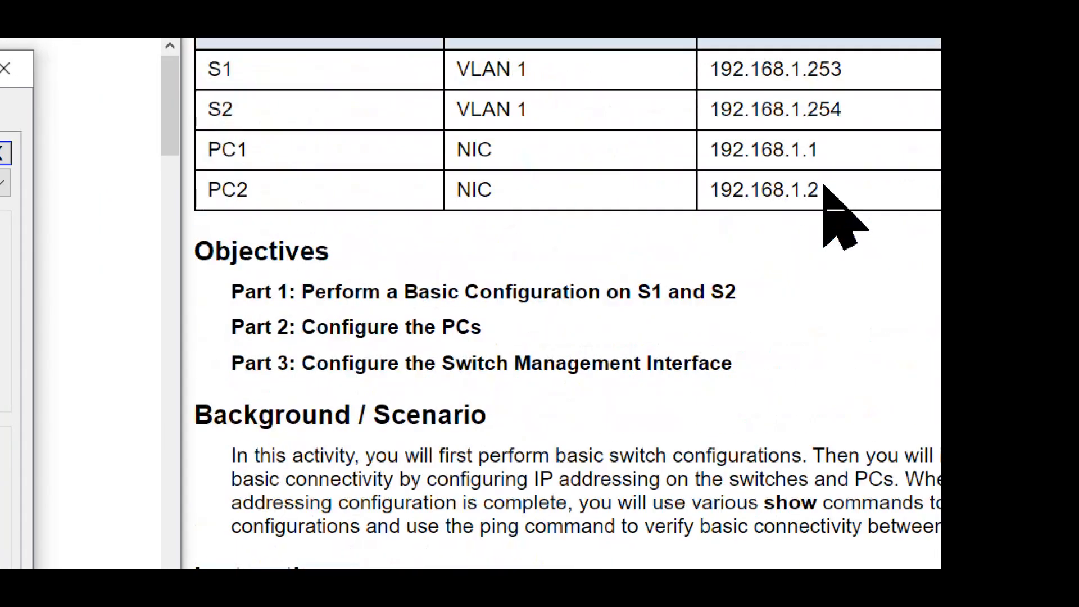
{"action": "scroll", "coordinate": [786, 96], "scroll_direction": "up", "scroll_amount": 1}
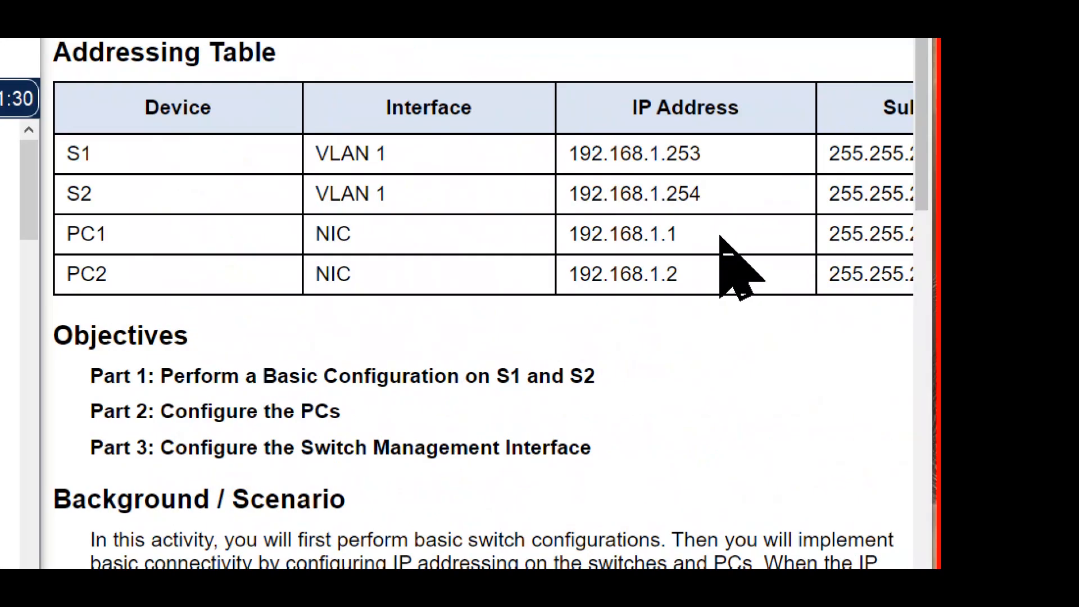
{"action": "scroll", "coordinate": [721, 237], "scroll_direction": "right", "scroll_amount": 1}
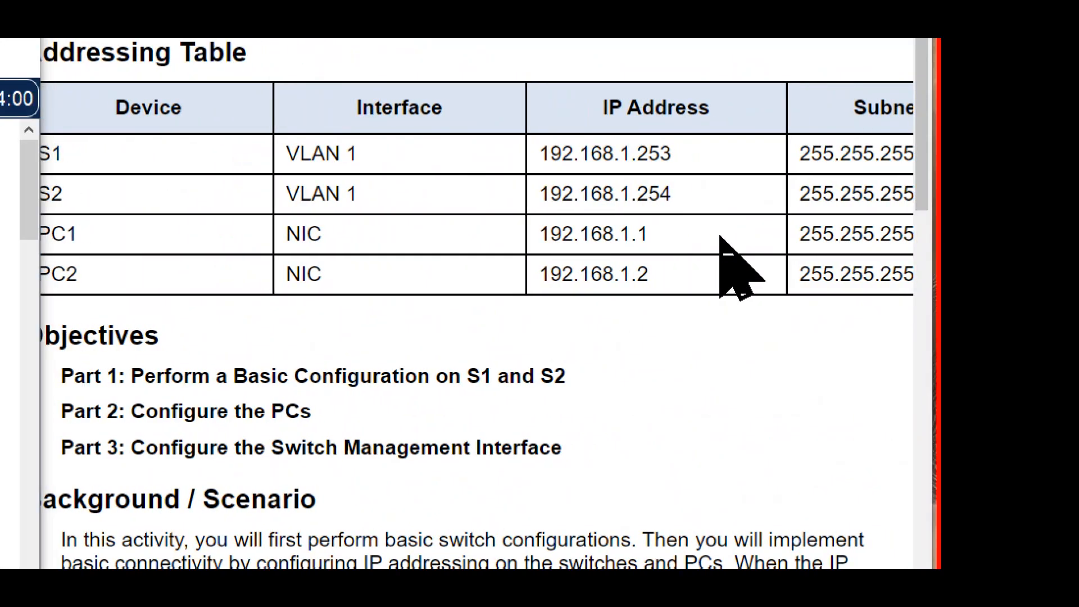
{"action": "left_click_drag", "start_coordinate": [663, 235], "coordinate": [493, 241]}
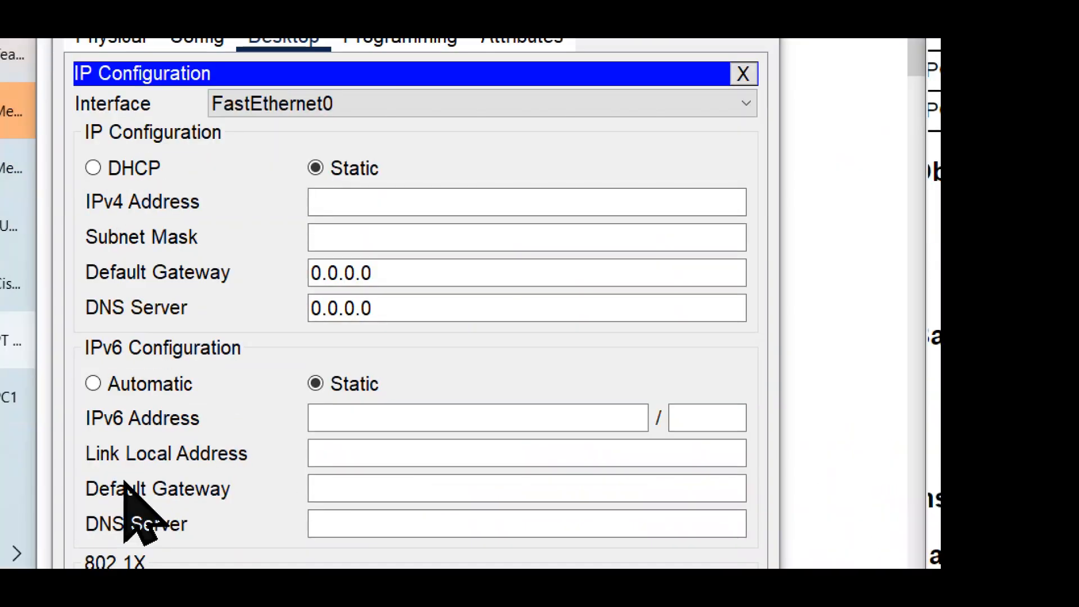
Step: Set PC1's static IPv4 address to 192.168.1.1 and fill in the subnet mask 255.255.255.0
{"action": "left_click", "coordinate": [364, 198]}
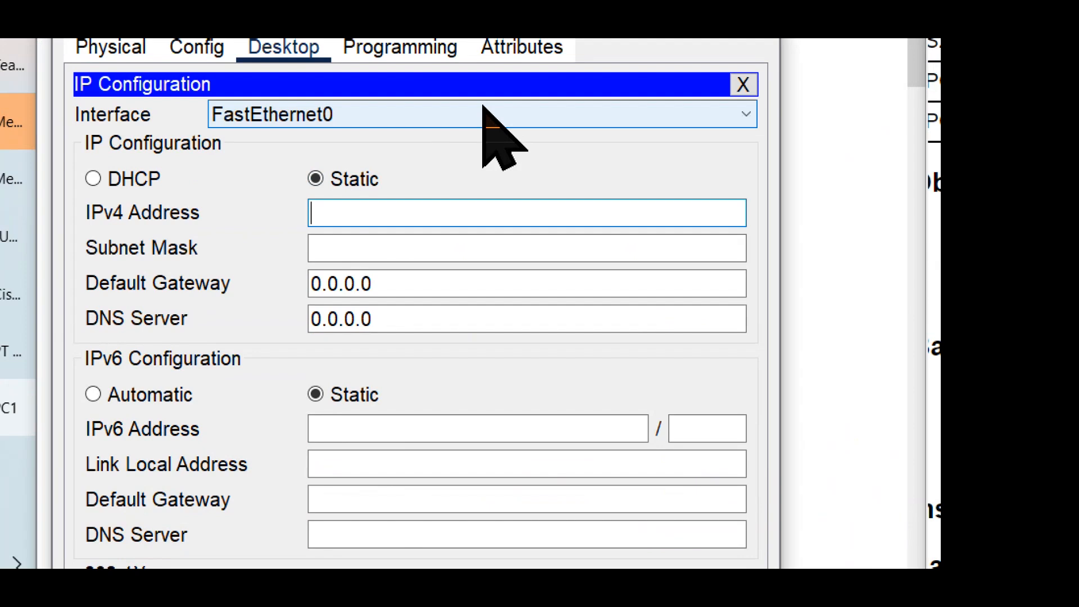
{"action": "type", "text": "192.168"}
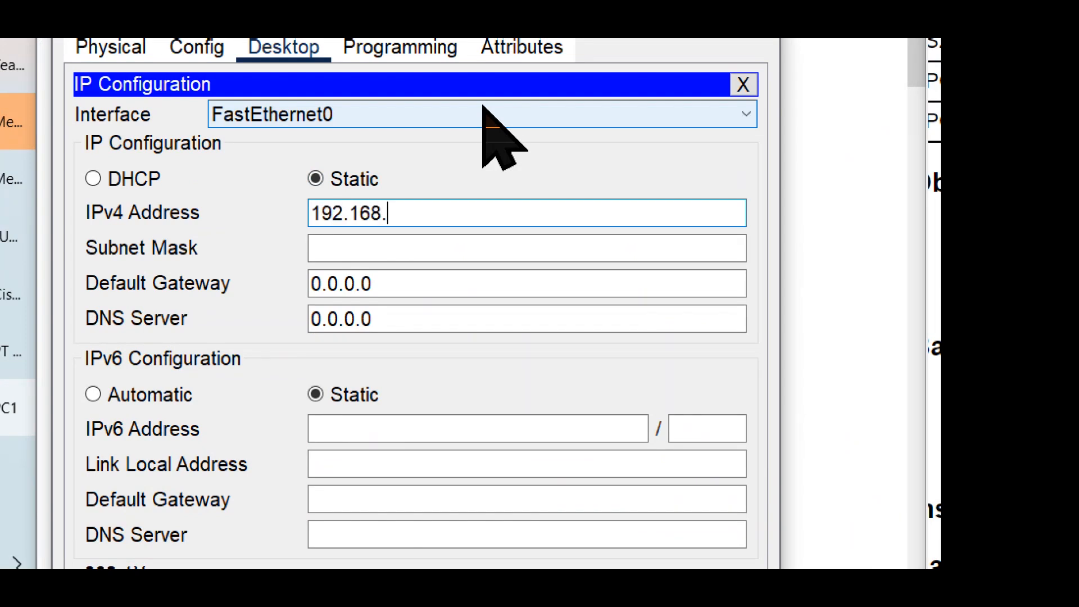
{"action": "type", "text": ".1.1"}
{"action": "left_click", "coordinate": [410, 246]}
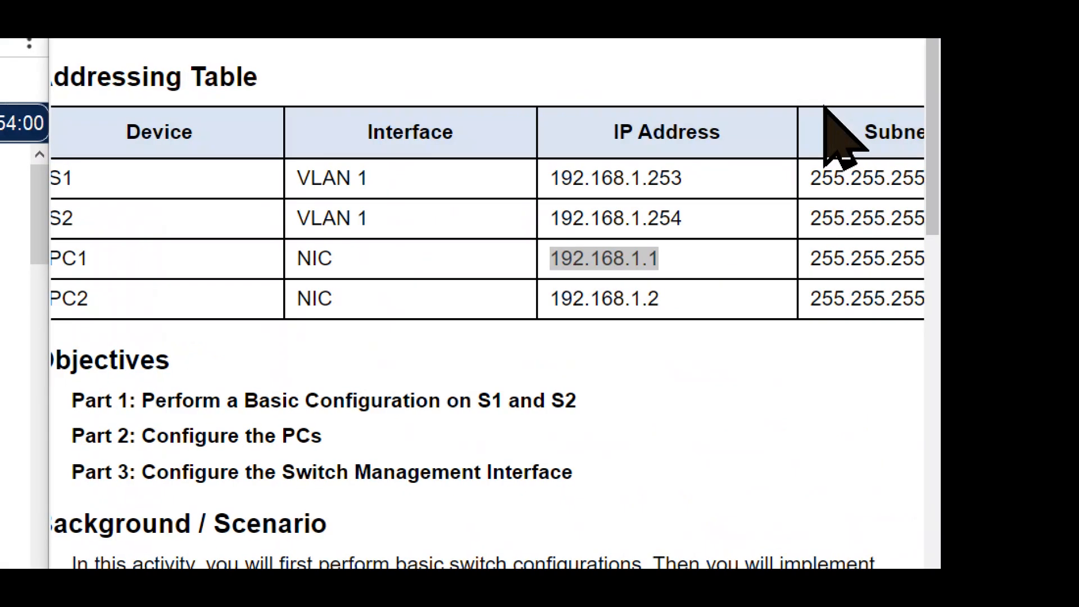
Step: Check PC1's IP address and subnet mask in the Addressing Table, and close its IP Configuration and device window
{"action": "scroll", "coordinate": [812, 185], "scroll_direction": "right", "scroll_amount": 5}
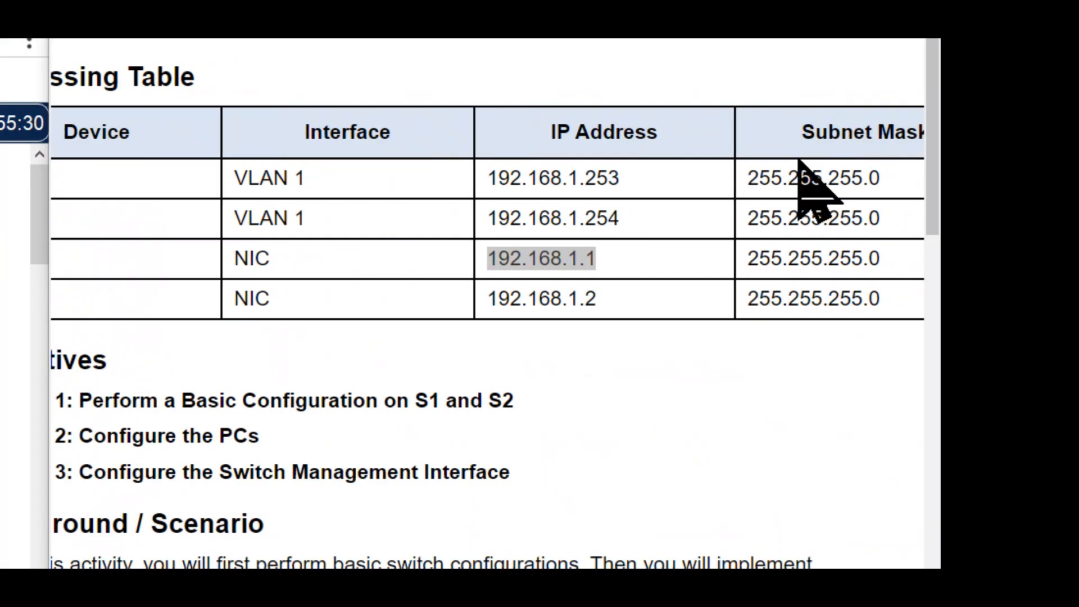
{"action": "double_click", "coordinate": [822, 253]}
{"action": "double_click", "coordinate": [458, 268], "text": "ctrl"}
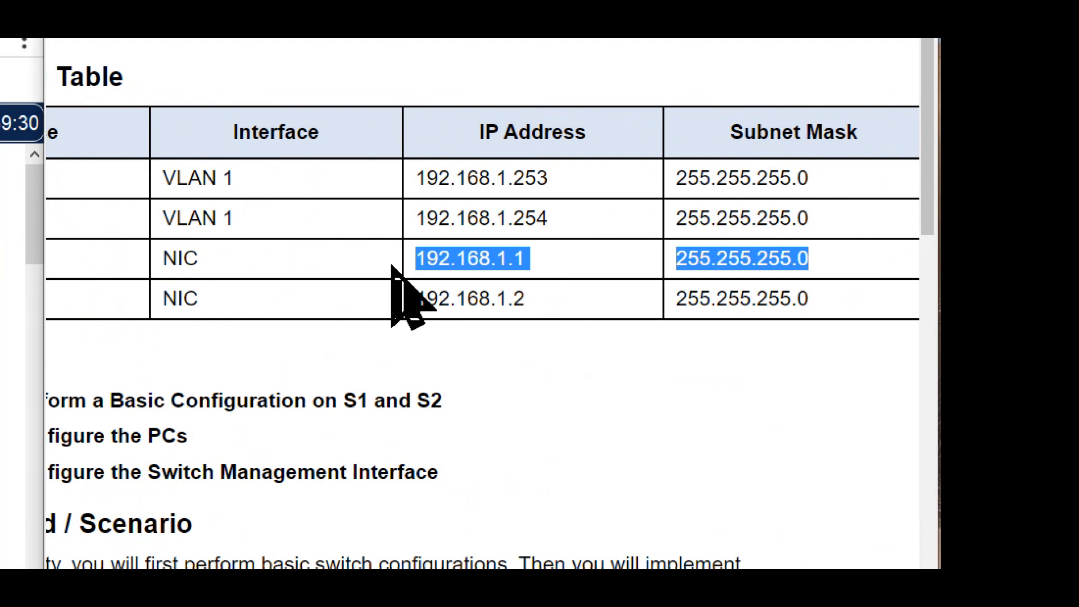
{"action": "scroll", "coordinate": [343, 326], "scroll_direction": "left", "scroll_amount": 6}
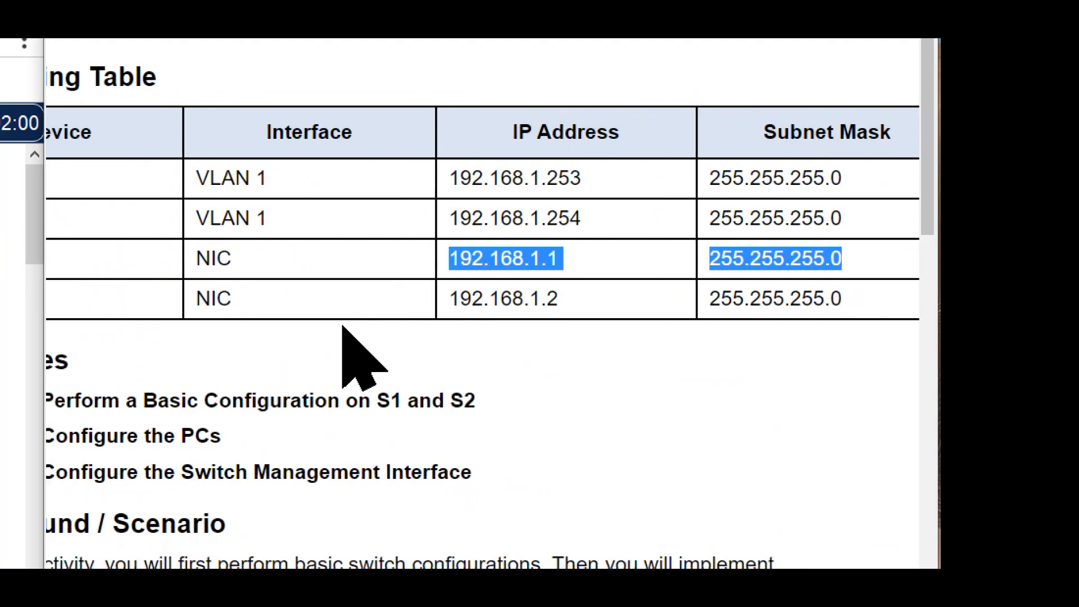
{"action": "scroll", "coordinate": [343, 326], "scroll_direction": "right", "scroll_amount": 1}
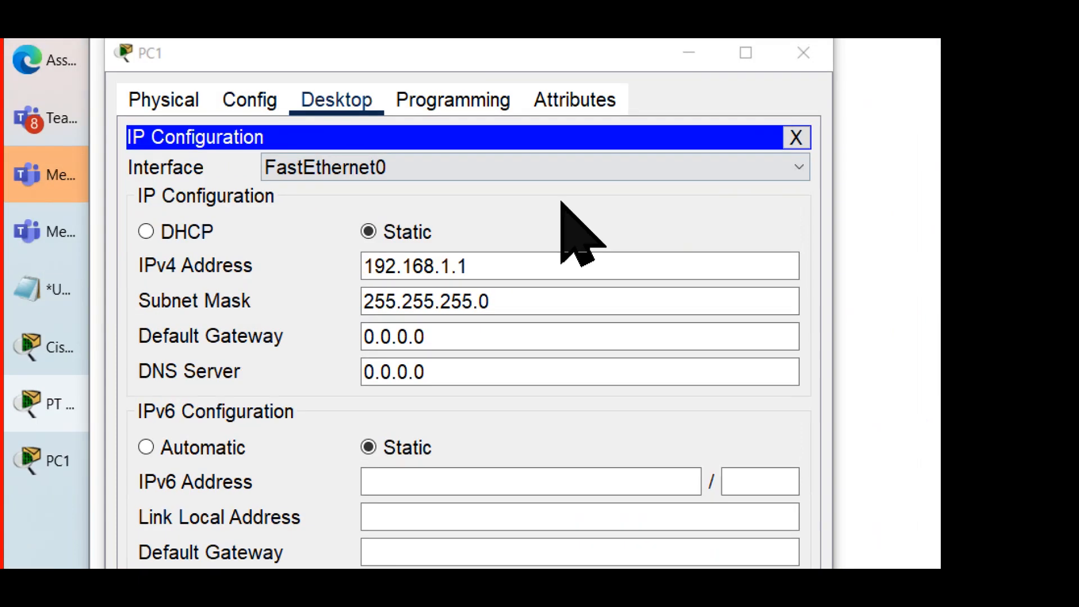
{"action": "left_click", "coordinate": [796, 137]}
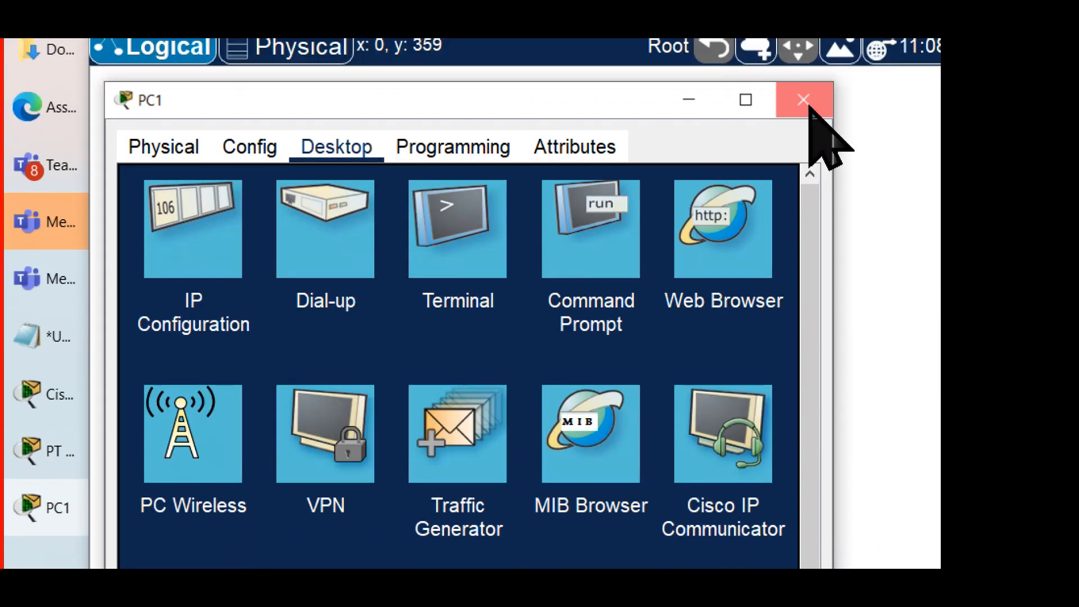
{"action": "left_click", "coordinate": [803, 53]}
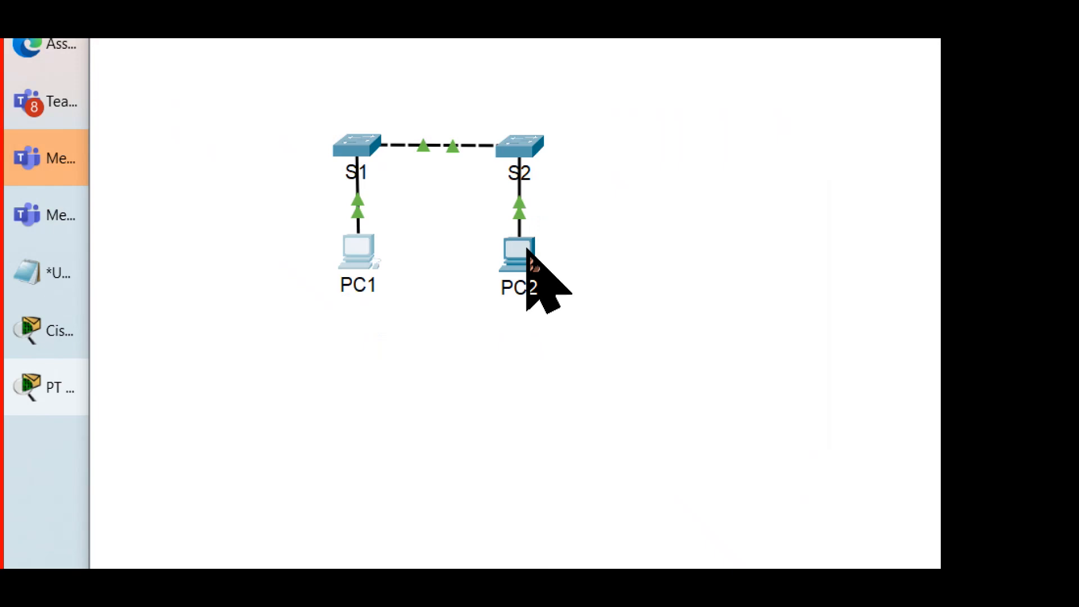
Step: Open PC2 from the topology, fit its window beside the instructions, and open its IP Configuration desktop application
{"action": "left_click", "coordinate": [527, 251]}
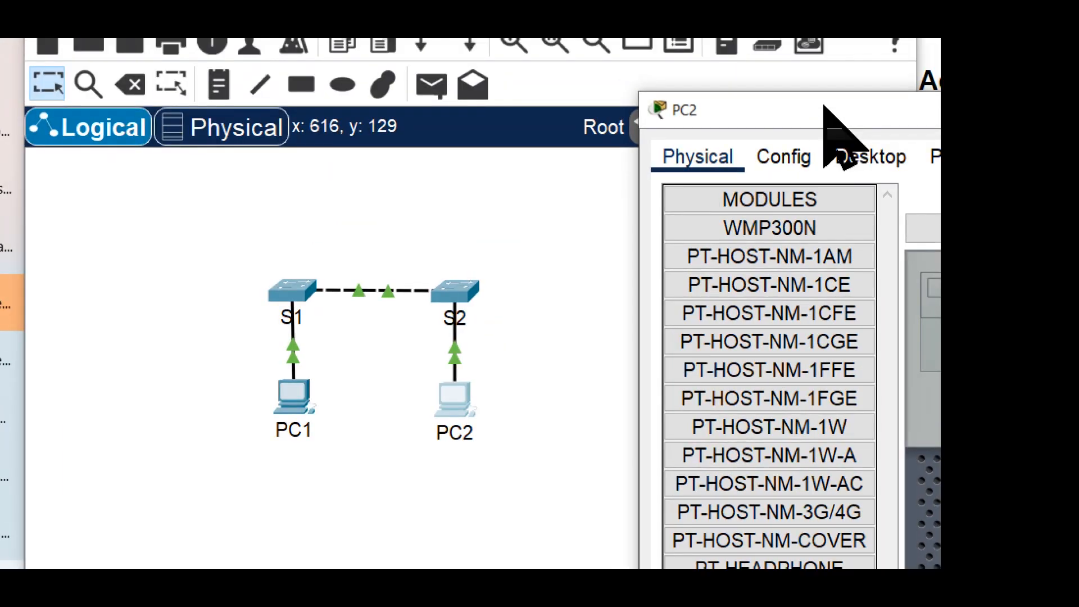
{"action": "left_click_drag", "start_coordinate": [824, 105], "coordinate": [218, 138]}
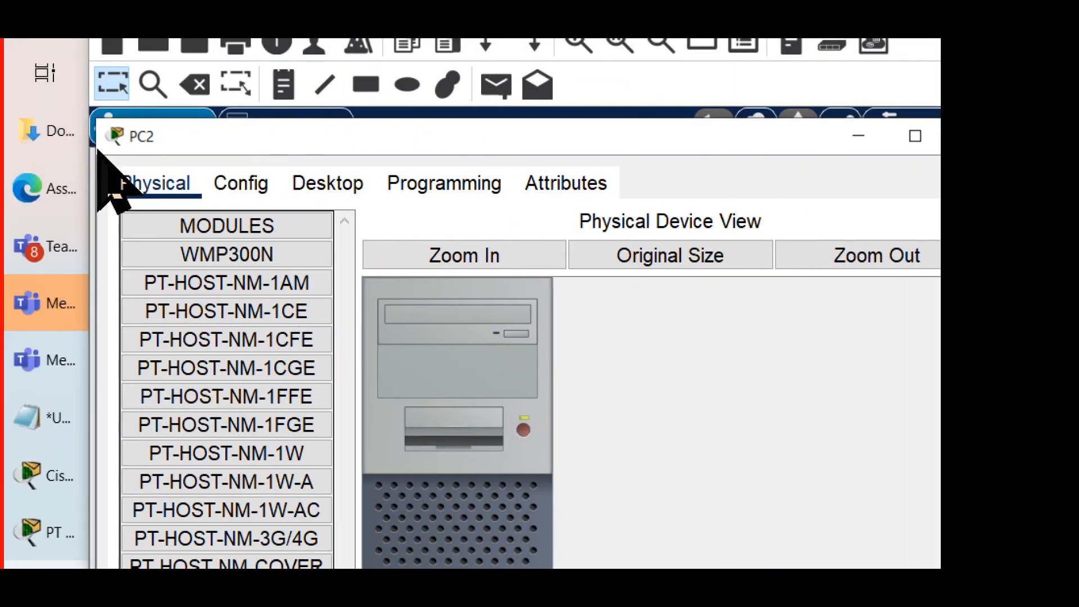
{"action": "left_click_drag", "start_coordinate": [99, 150], "coordinate": [289, 158]}
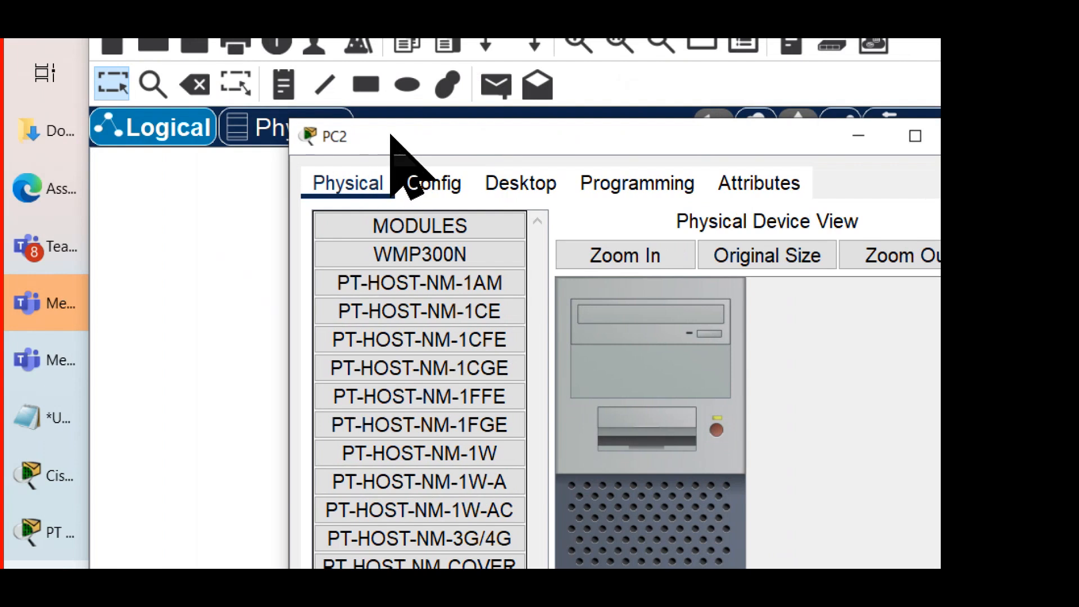
{"action": "left_click_drag", "start_coordinate": [391, 135], "coordinate": [218, 145]}
{"action": "left_click", "coordinate": [360, 193]}
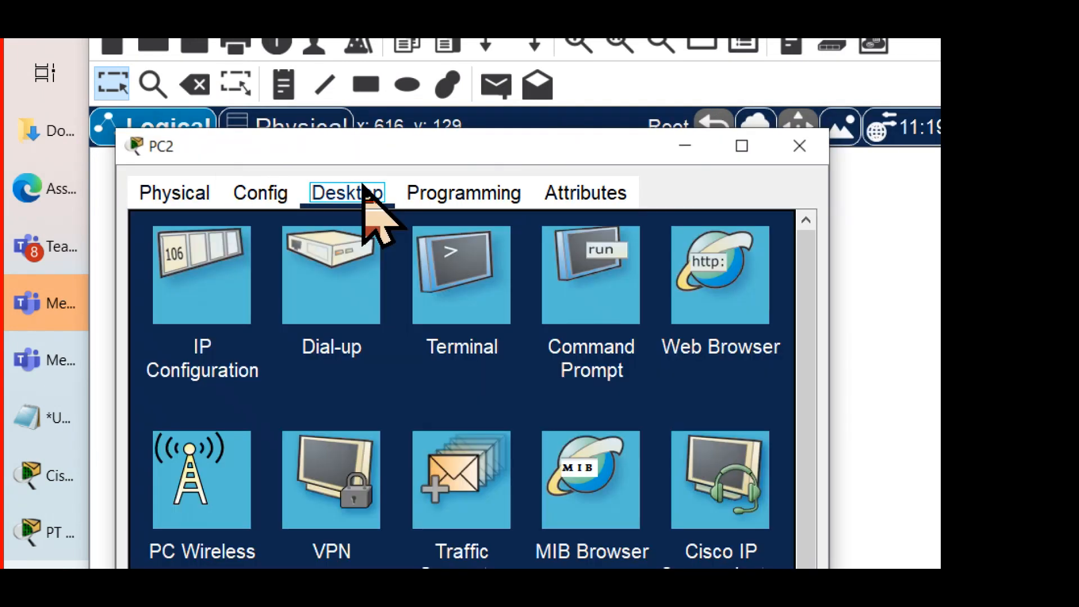
{"action": "left_click", "coordinate": [199, 270]}
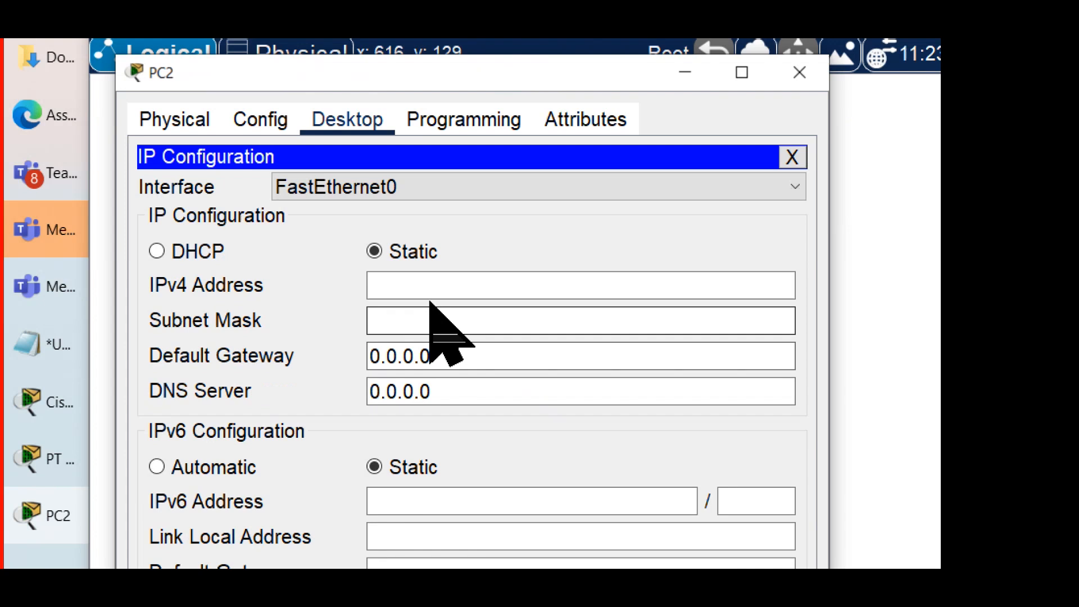
{"action": "left_click", "coordinate": [440, 285]}
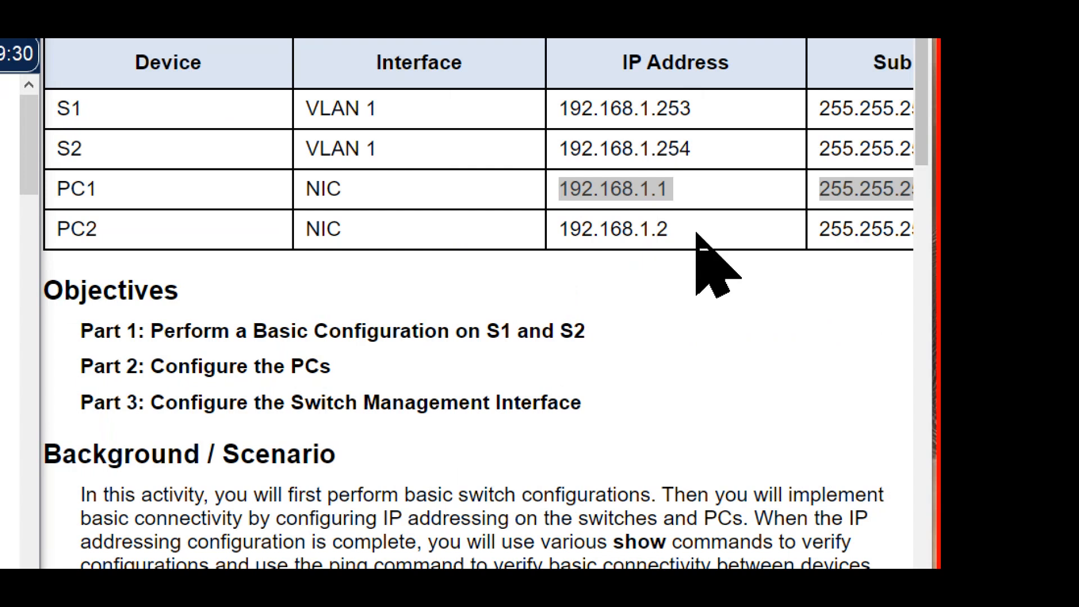
Step: Examine PC2's row in the Addressing Table and highlight its IP address and subnet mask
{"action": "scroll", "coordinate": [768, 262], "scroll_direction": "right", "scroll_amount": 2}
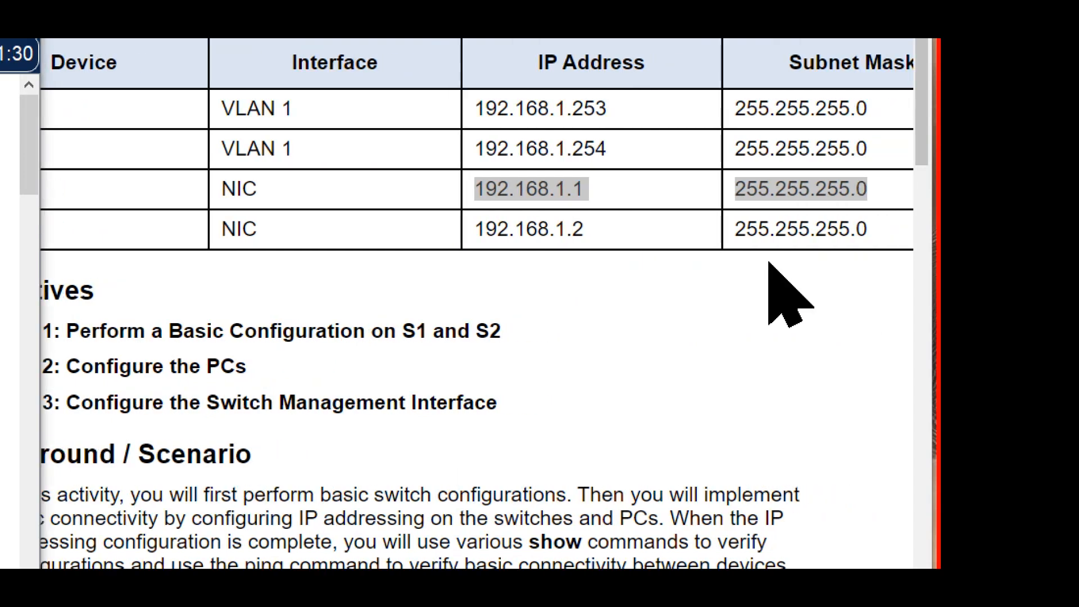
{"action": "scroll", "coordinate": [768, 262], "scroll_direction": "right", "scroll_amount": 1}
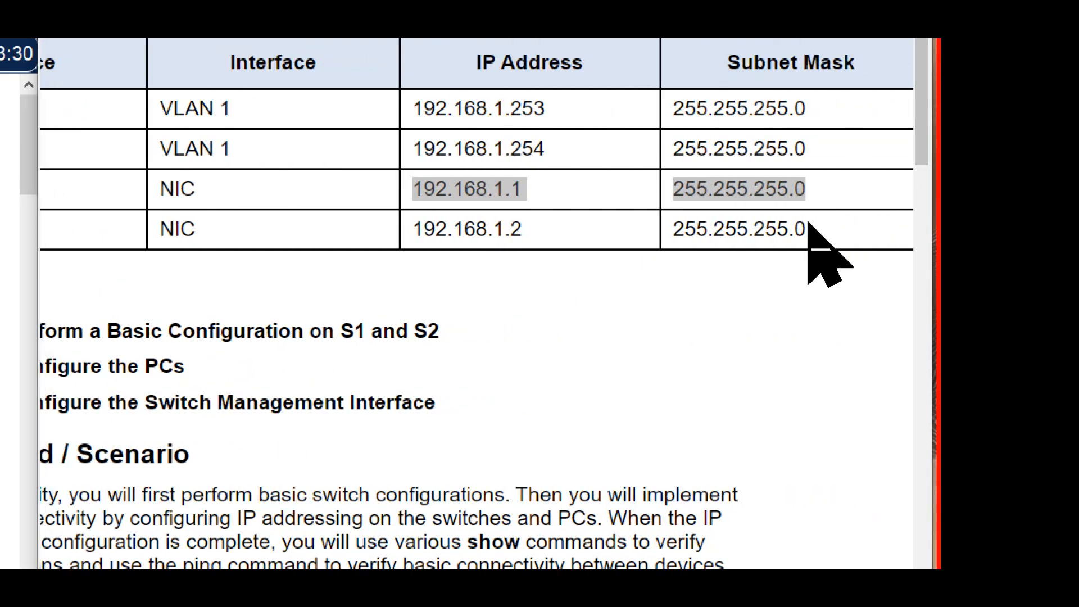
{"action": "left_click_drag", "start_coordinate": [809, 224], "coordinate": [337, 229]}
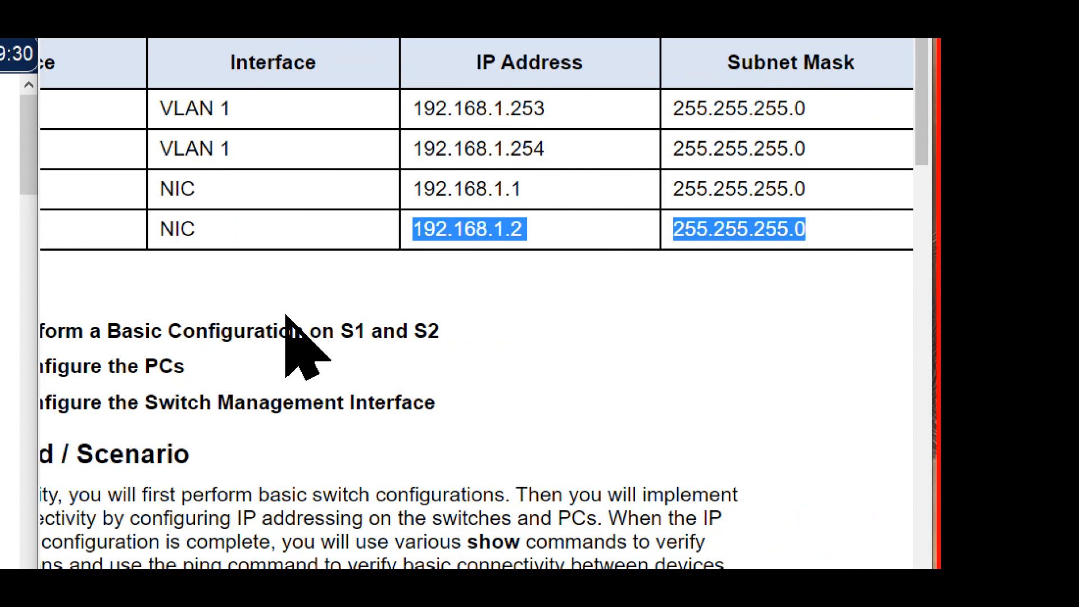
{"action": "scroll", "coordinate": [286, 316], "scroll_direction": "left", "scroll_amount": 3}
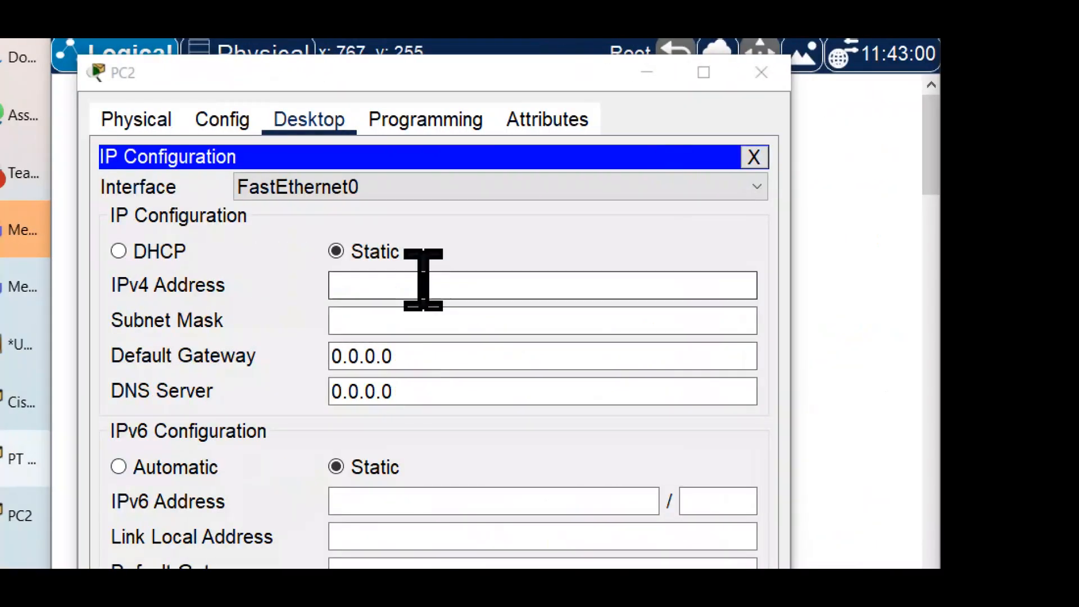
Step: Set PC2's static IPv4 address to 192.168.1.2 with subnet mask 255.255.255.0, and close its configuration and device window
{"action": "left_click", "coordinate": [422, 284]}
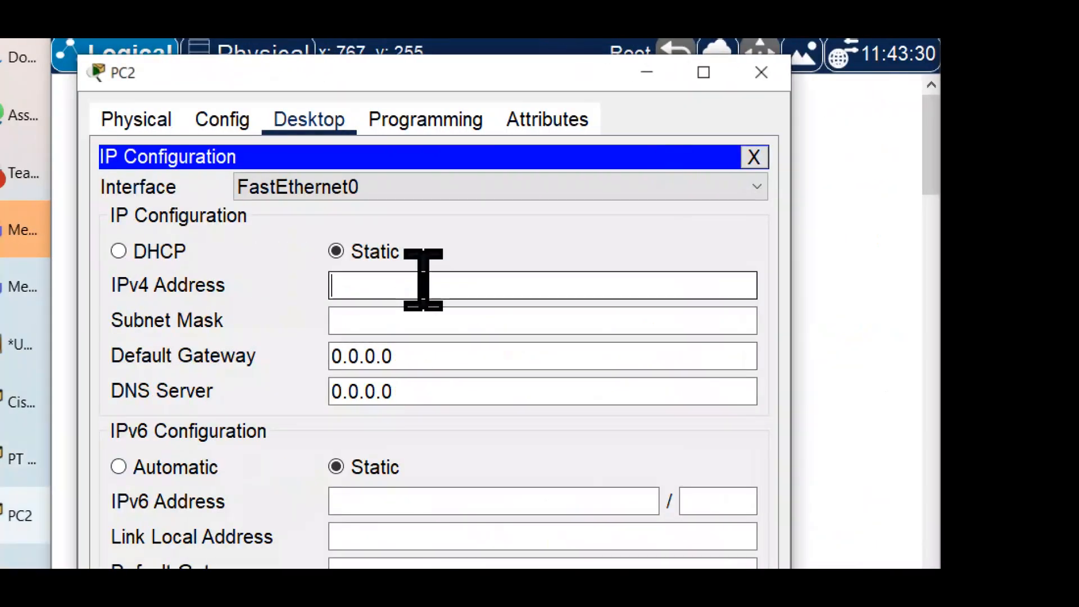
{"action": "type", "text": "192"}
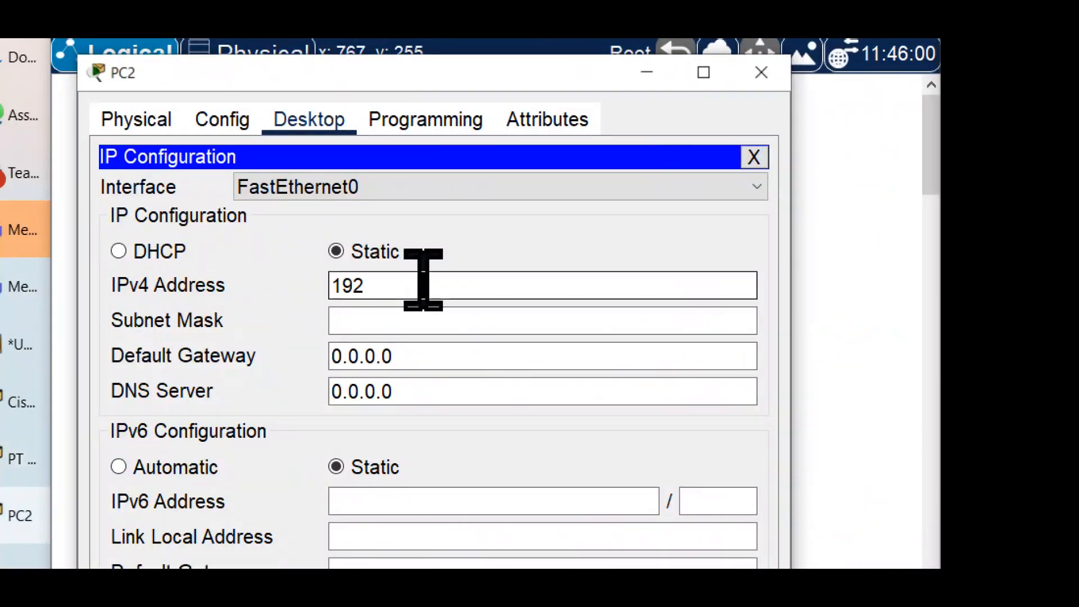
{"action": "type", "text": ".168"}
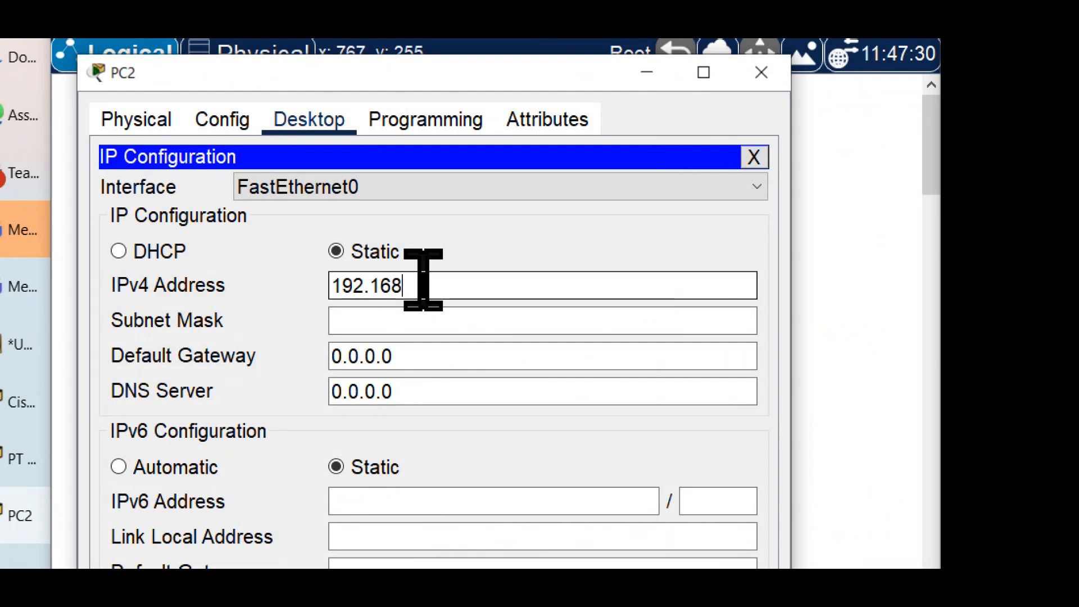
{"action": "type", "text": "."}
{"action": "type", "text": "1"}
{"action": "type", "text": ".2"}
{"action": "left_click", "coordinate": [493, 316]}
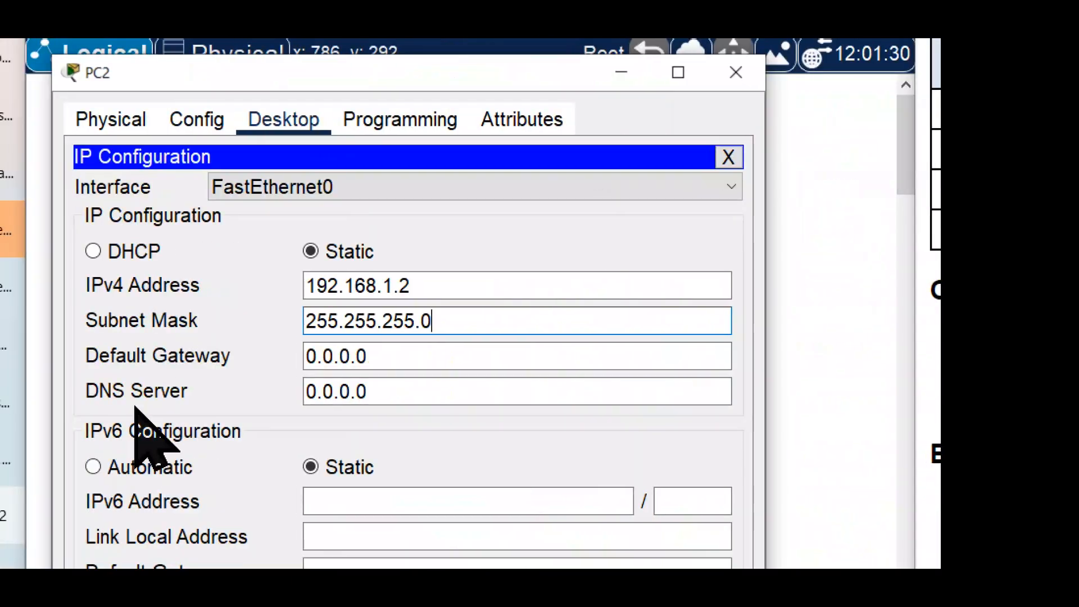
{"action": "left_click", "coordinate": [728, 157]}
{"action": "left_click", "coordinate": [736, 72]}
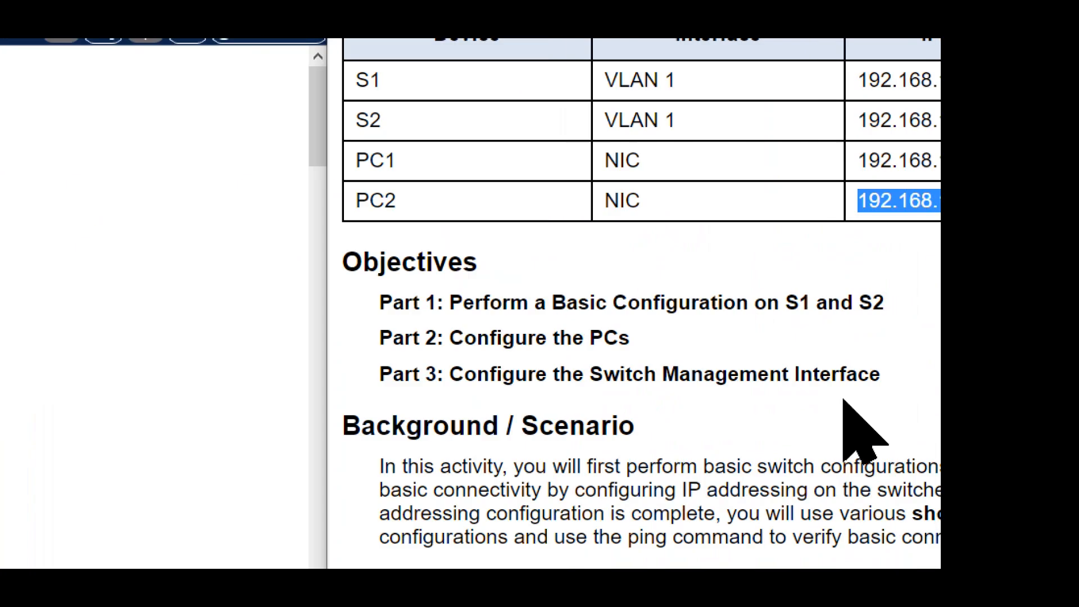
Step: Find the Part 2, Step 2 instructions on testing connectivity from the PCs
{"action": "scroll", "coordinate": [798, 341], "scroll_direction": "down", "scroll_amount": 2}
{"action": "scroll", "coordinate": [810, 309], "scroll_direction": "down", "scroll_amount": 20}
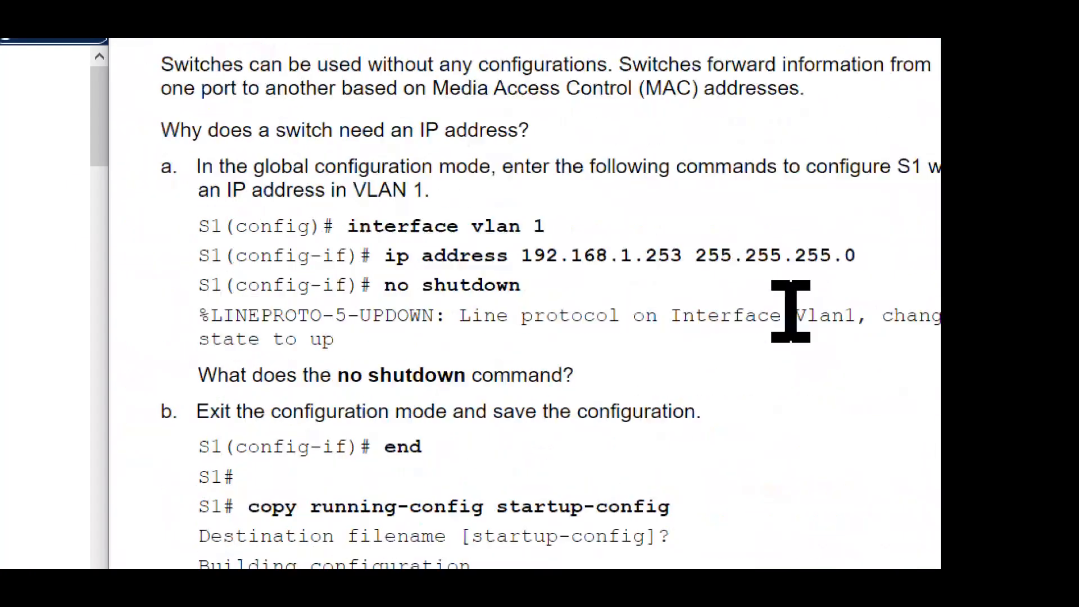
{"action": "scroll", "coordinate": [807, 357], "scroll_direction": "down", "scroll_amount": 20}
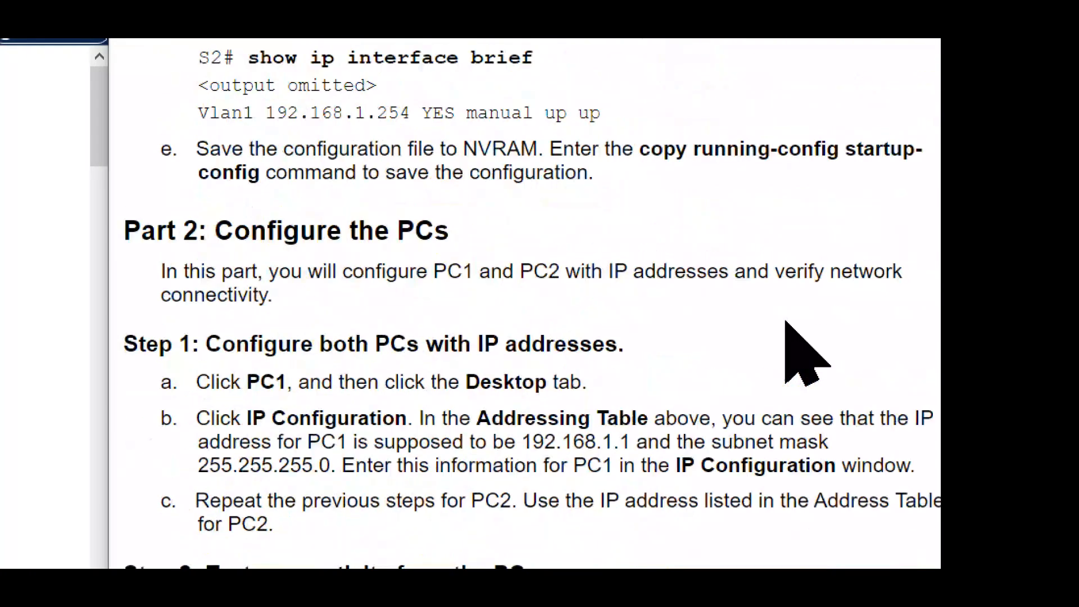
{"action": "scroll", "coordinate": [798, 352], "scroll_direction": "up", "scroll_amount": 5}
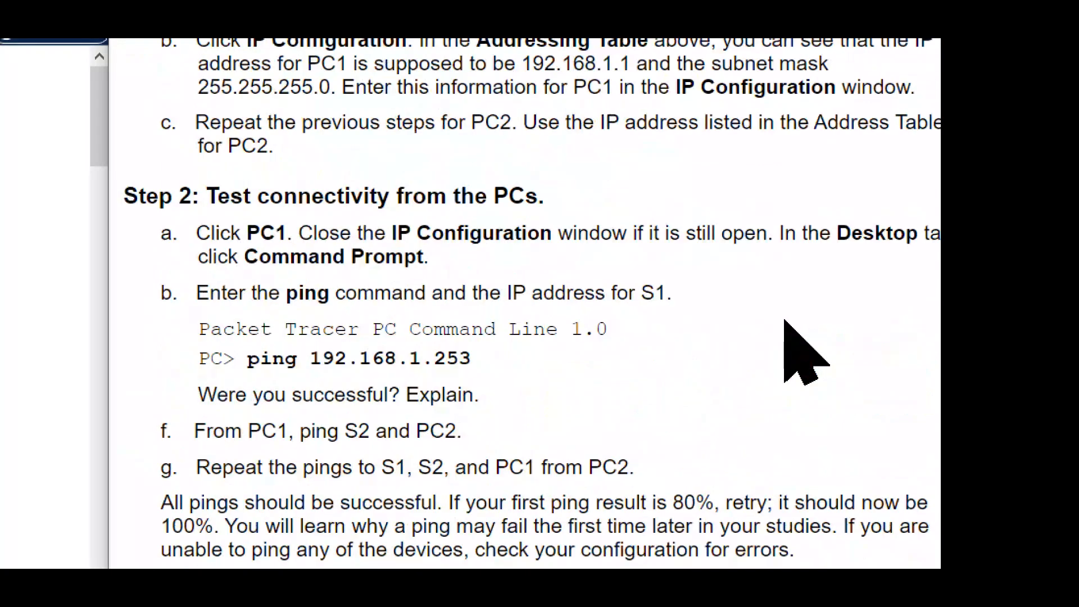
Step: Highlight the instruction to use PC1 and its Command Prompt in Step 2 on testing connectivity from the PCs
{"action": "scroll", "coordinate": [798, 351], "scroll_direction": "down", "scroll_amount": 1}
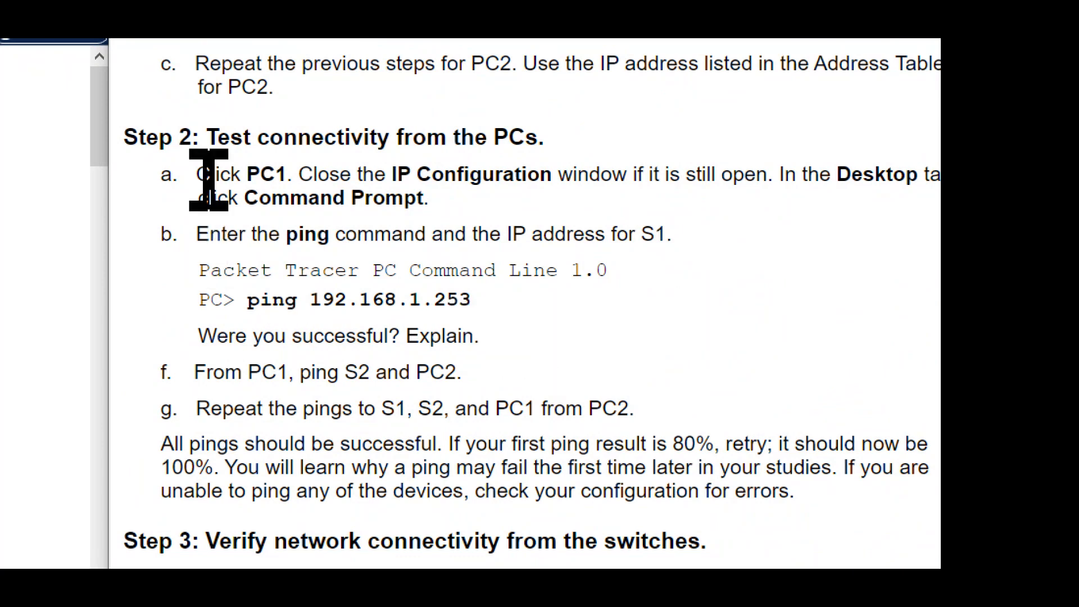
{"action": "left_click_drag", "start_coordinate": [242, 174], "coordinate": [366, 180]}
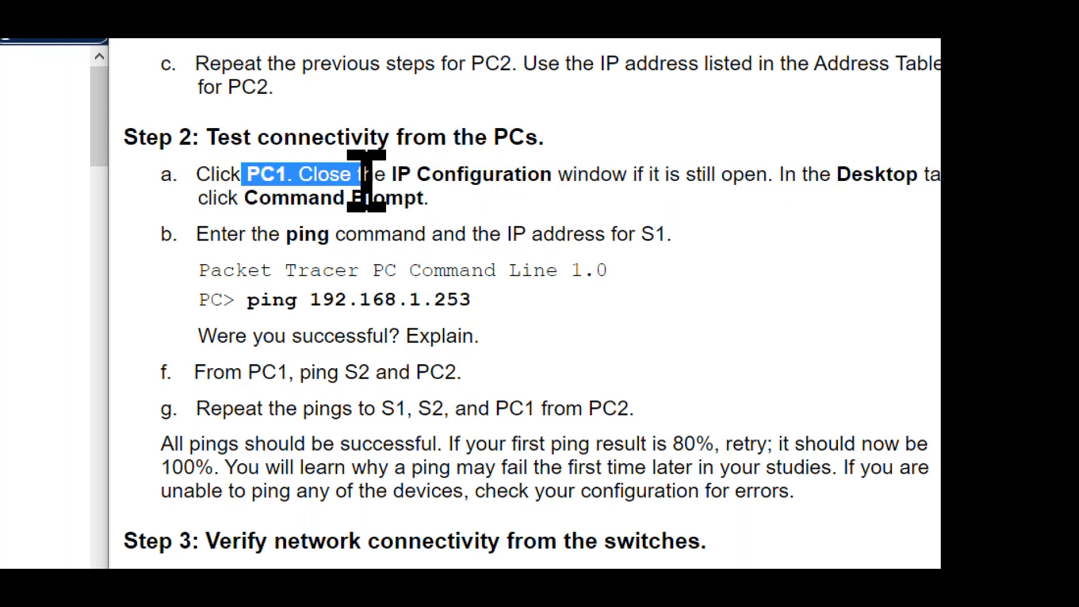
{"action": "left_click_drag", "start_coordinate": [432, 198], "coordinate": [243, 194]}
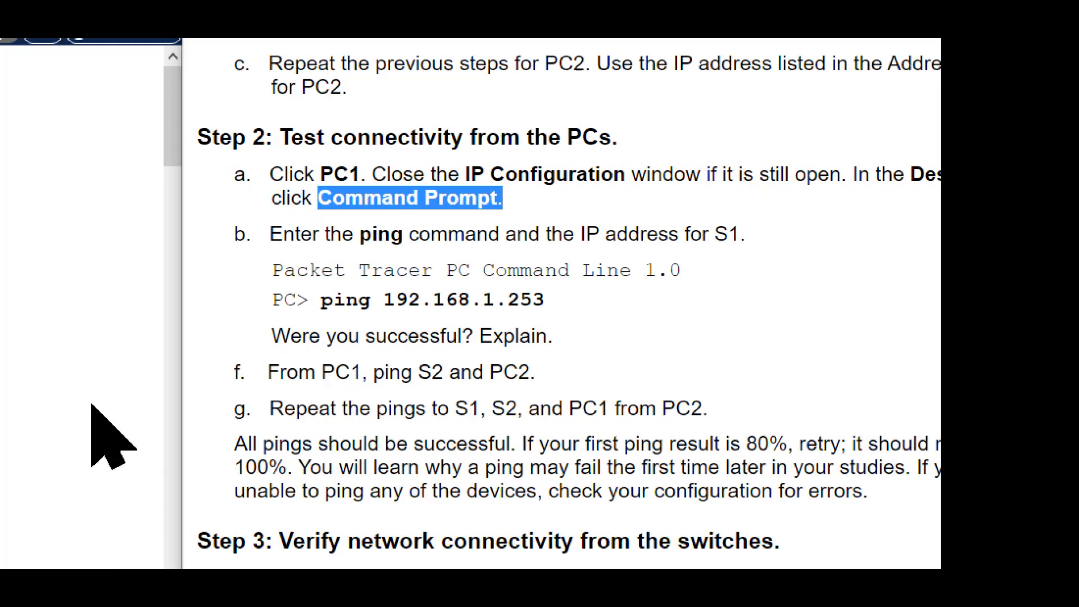
Step: Open PC1 from the topology, start its Command Prompt desktop application, and arrange its window beside the instructions
{"action": "left_click", "coordinate": [79, 433]}
{"action": "left_click", "coordinate": [353, 299]}
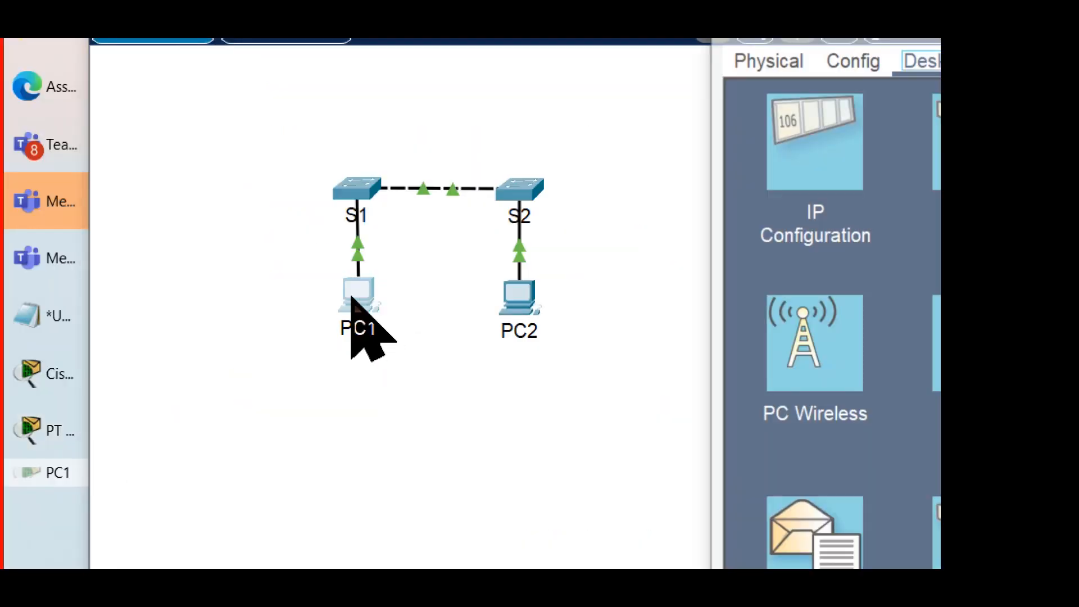
{"action": "left_click_drag", "start_coordinate": [826, 112], "coordinate": [209, 124]}
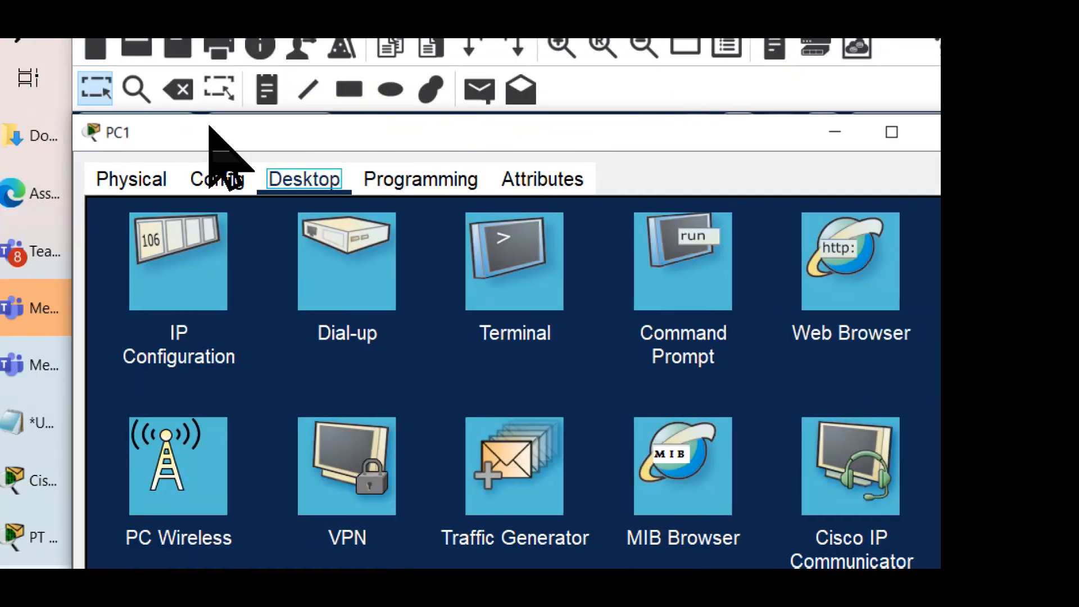
{"action": "left_click", "coordinate": [681, 259]}
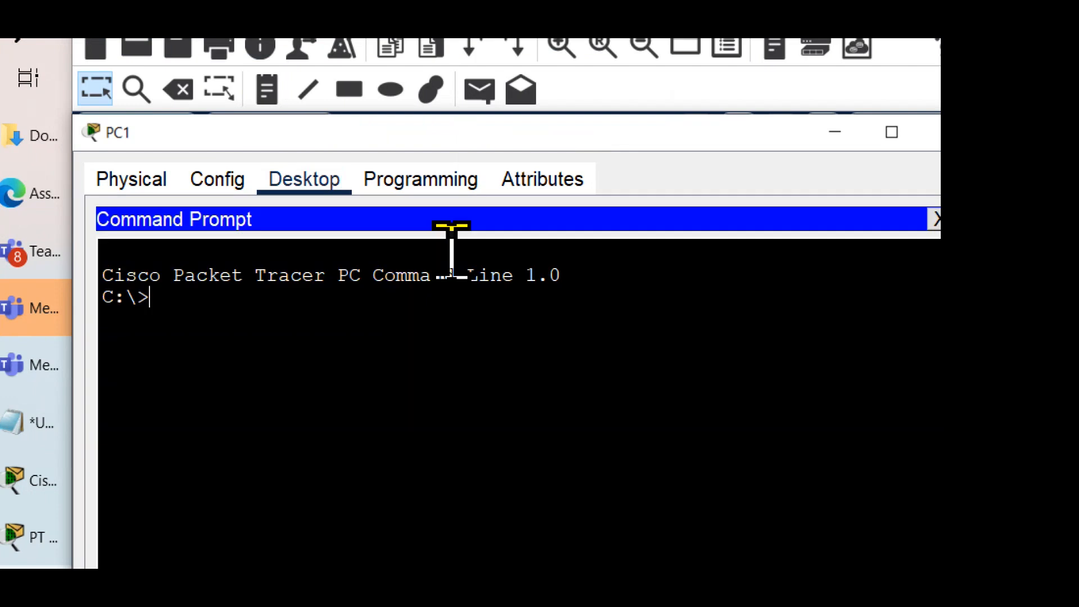
{"action": "left_click_drag", "start_coordinate": [71, 133], "coordinate": [149, 132]}
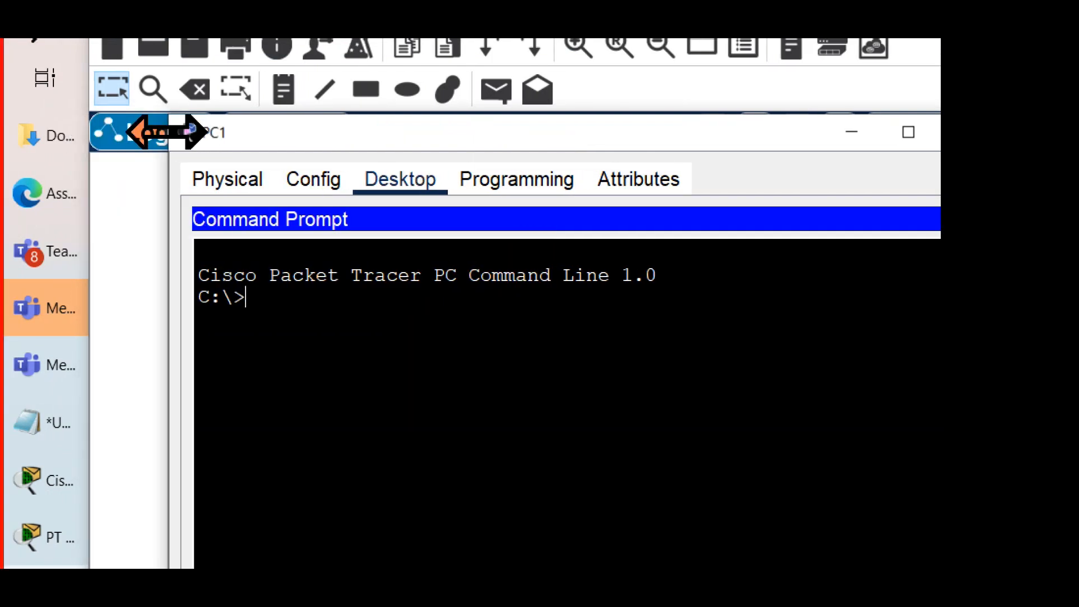
{"action": "left_click_drag", "start_coordinate": [257, 130], "coordinate": [191, 118]}
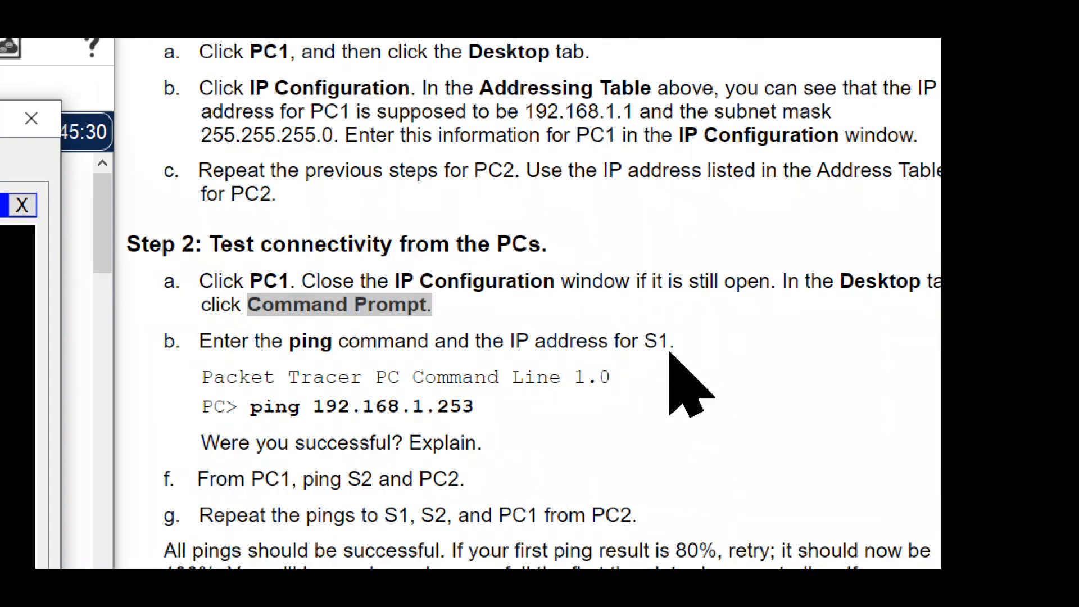
Step: Highlight the S1 ping instruction and run ping 192.168.1.253 from PC1's Command Prompt
{"action": "left_click_drag", "start_coordinate": [670, 348], "coordinate": [481, 340]}
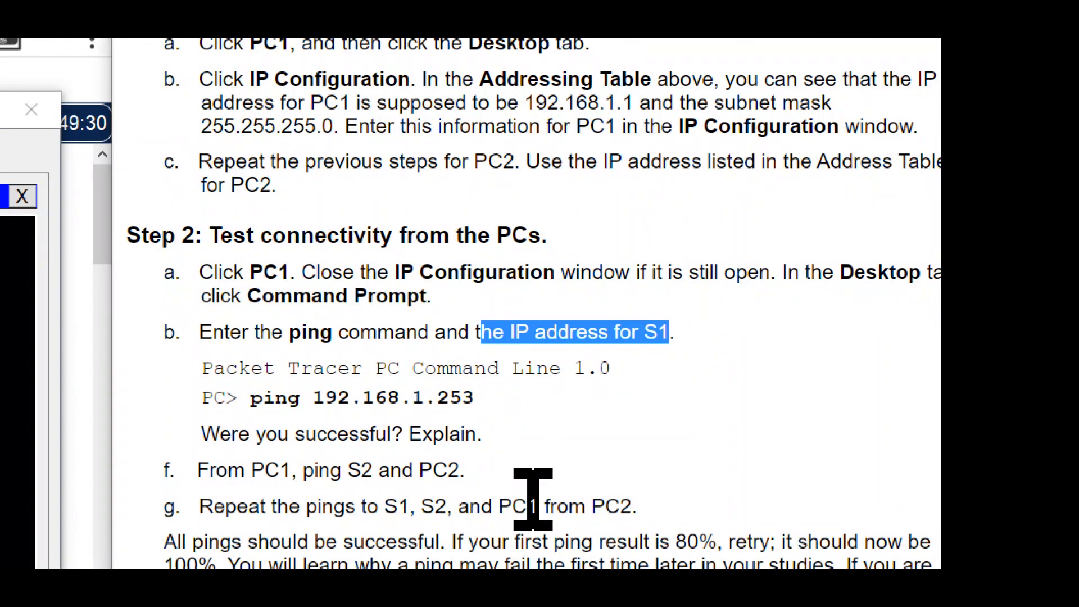
{"action": "left_click_drag", "start_coordinate": [476, 400], "coordinate": [227, 400]}
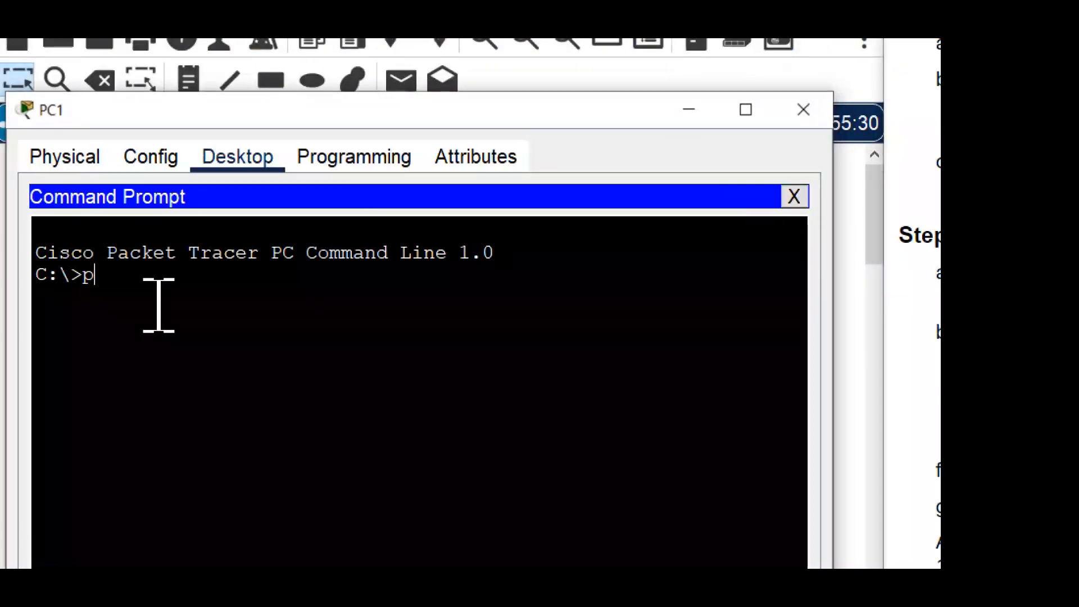
{"action": "type", "text": "in"}
{"action": "type", "text": "g 102"}
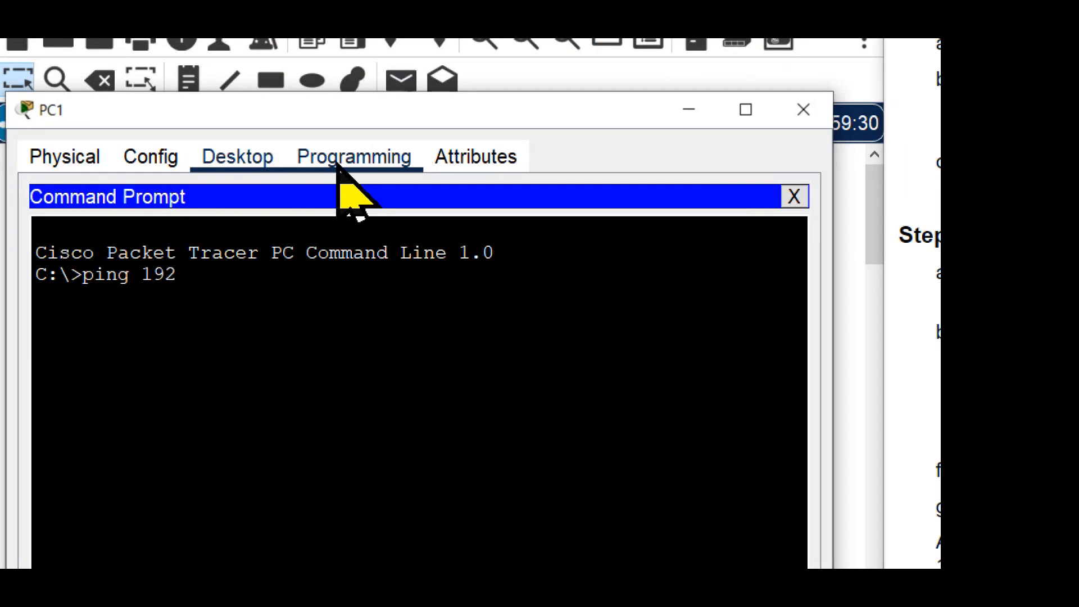
{"action": "type", "text": ".168.1.253"}
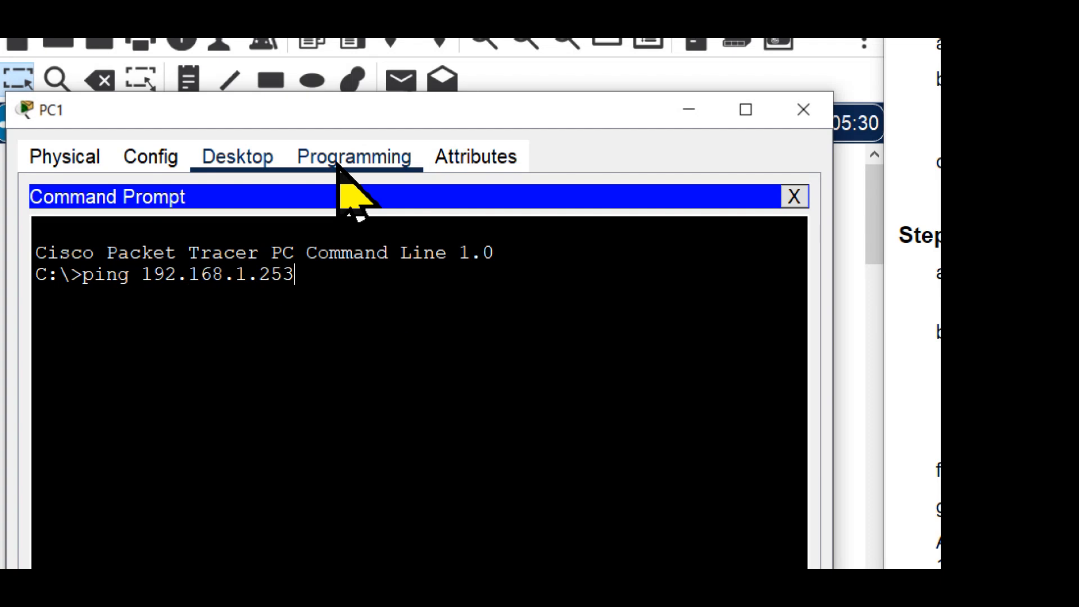
{"action": "key", "text": "Return"}
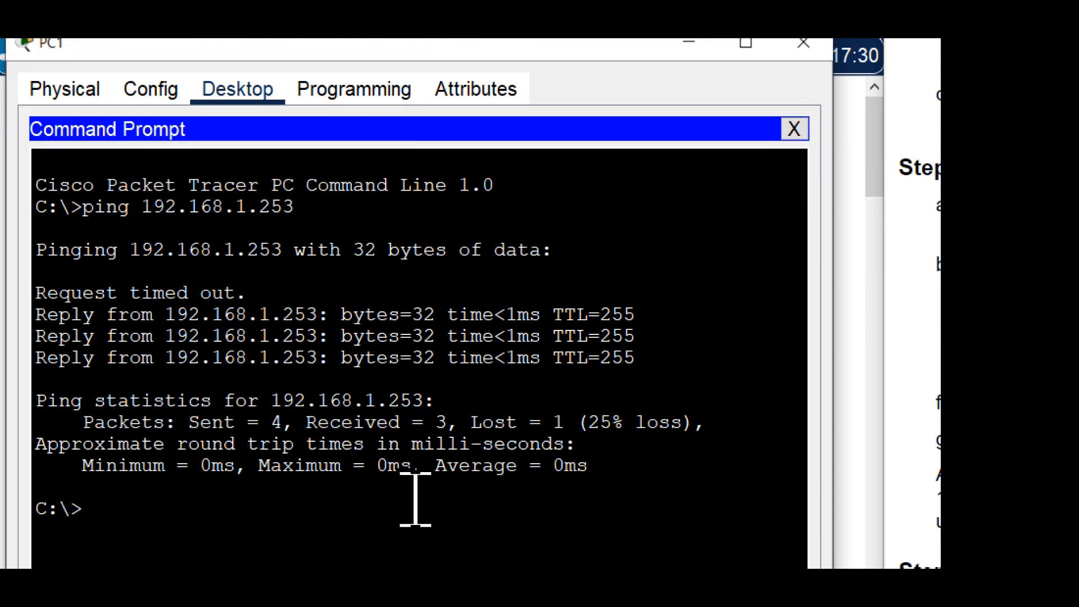
Step: Highlight the replies from S1, repeat the ping to 192.168.1.253, and mark the repeated command and its packet statistics
{"action": "left_click_drag", "start_coordinate": [636, 358], "coordinate": [20, 313]}
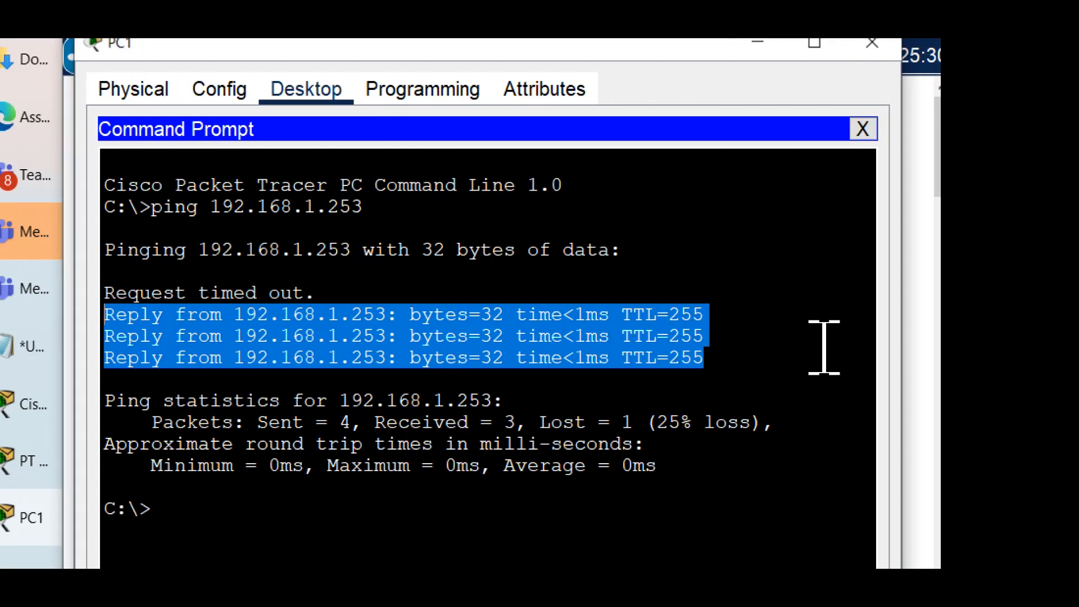
{"action": "left_click", "coordinate": [669, 497]}
{"action": "key", "text": "Up"}
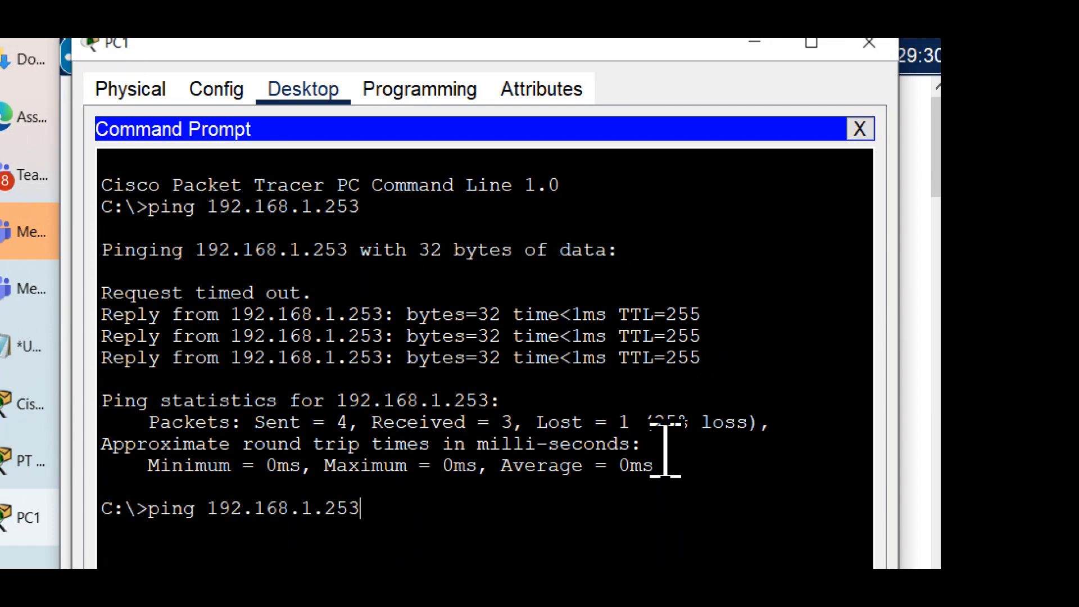
{"action": "key", "text": "Return"}
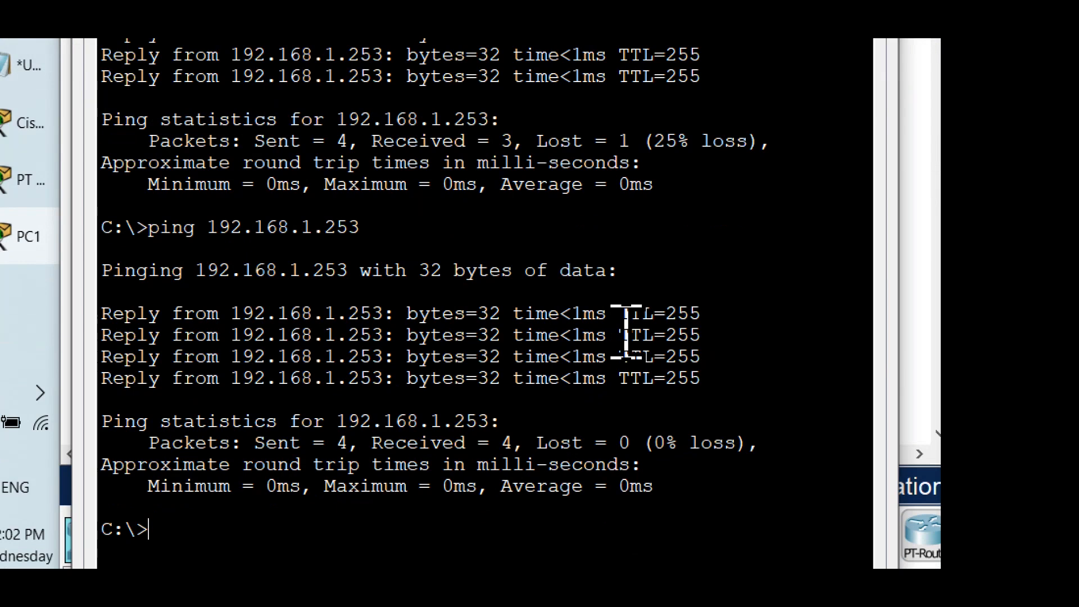
{"action": "left_click_drag", "start_coordinate": [382, 225], "coordinate": [26, 197]}
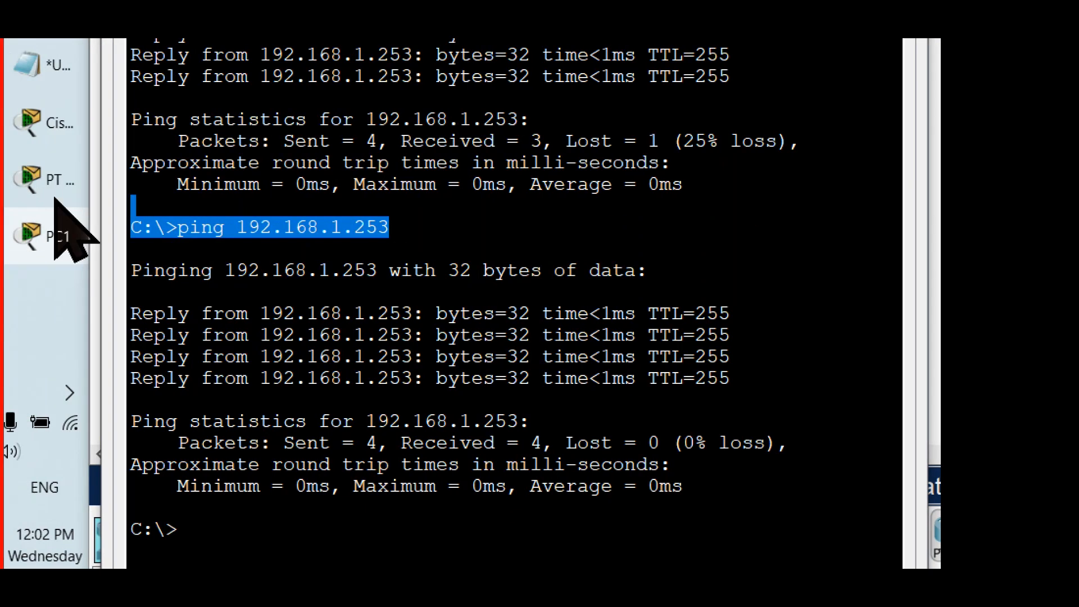
{"action": "left_click_drag", "start_coordinate": [778, 441], "coordinate": [119, 435]}
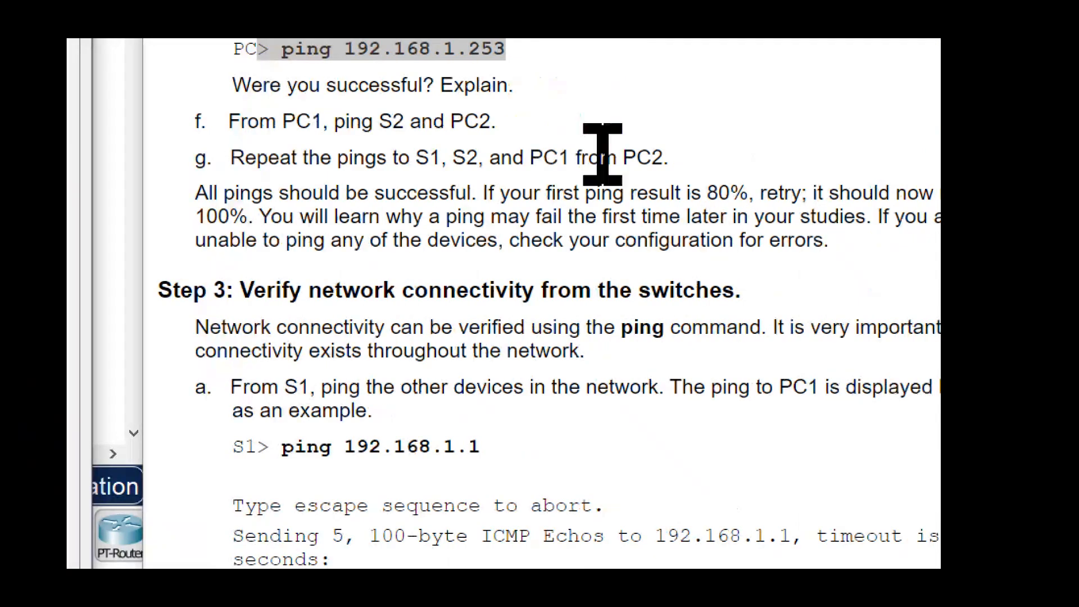
Step: Examine the question about ping success and highlight the instruction to ping S2 and PC2 from PC1
{"action": "scroll", "coordinate": [595, 141], "scroll_direction": "up", "scroll_amount": 3}
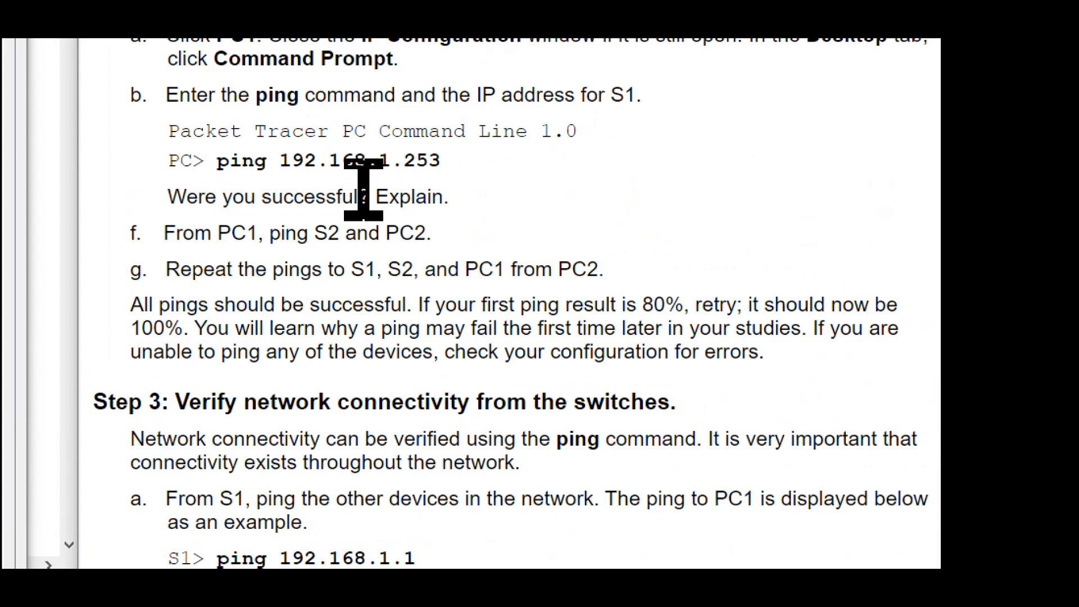
{"action": "left_click_drag", "start_coordinate": [370, 197], "coordinate": [257, 194]}
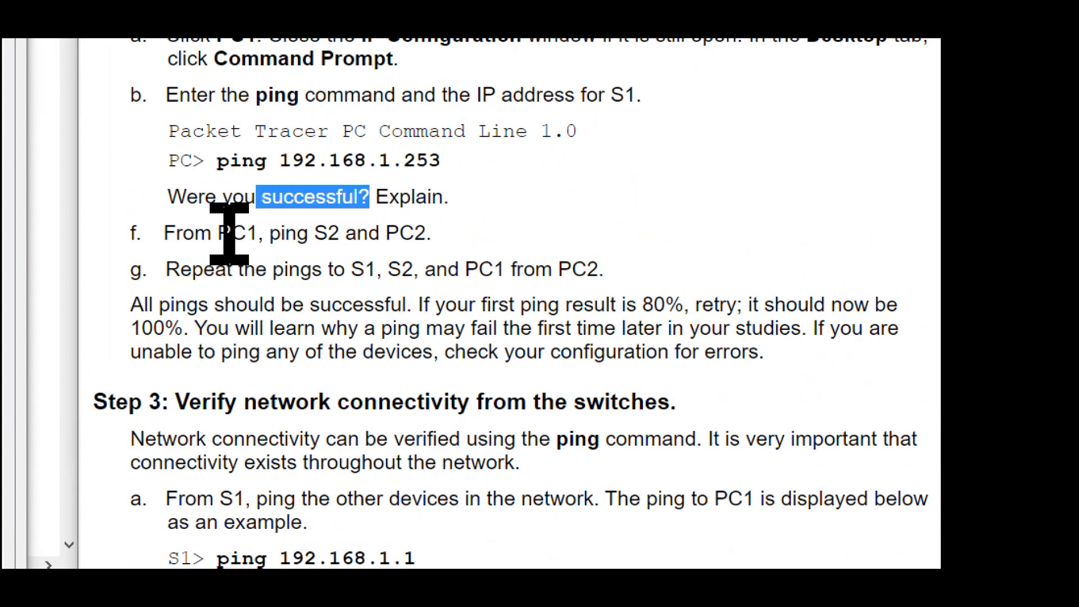
{"action": "left_click_drag", "start_coordinate": [218, 234], "coordinate": [453, 258]}
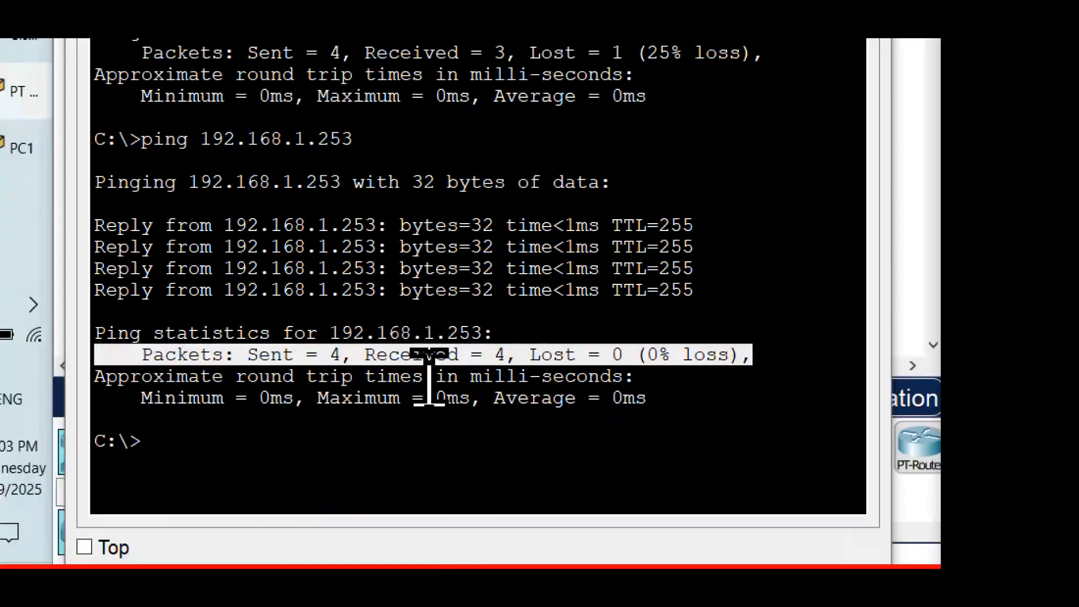
Step: Ping S2 at 192.168.1.254 from PC1's Command Prompt by adapting the previous ping command
{"action": "left_click", "coordinate": [368, 425]}
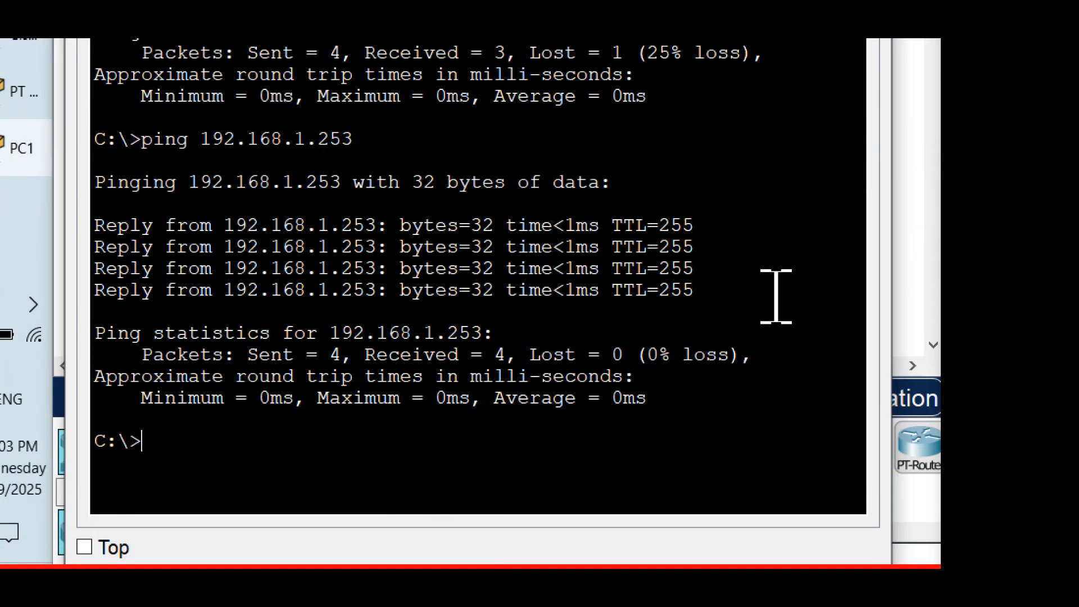
{"action": "key", "text": "Up"}
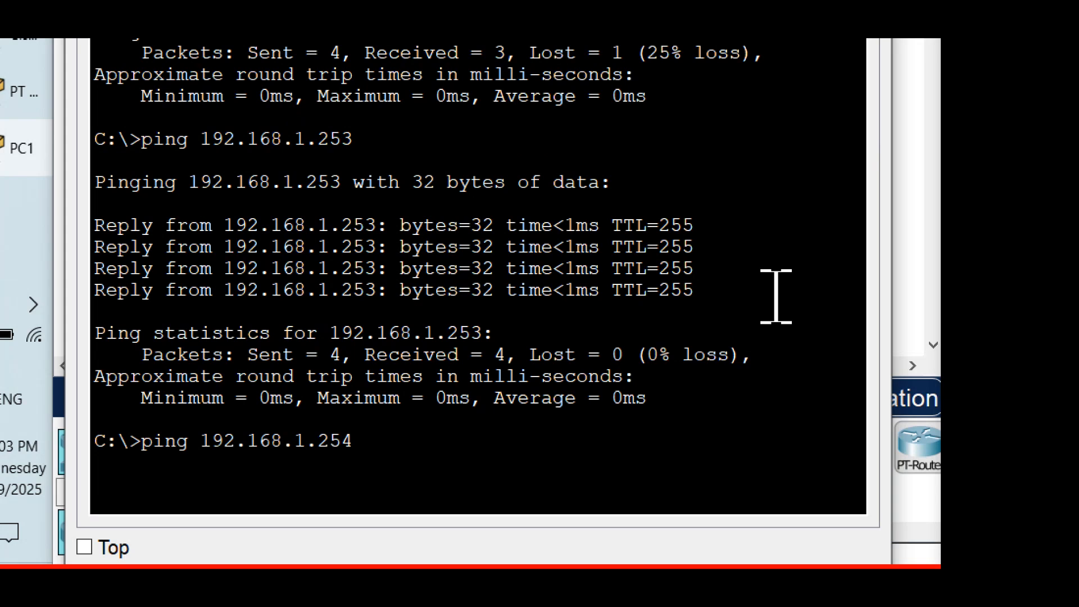
{"action": "key", "text": "Return"}
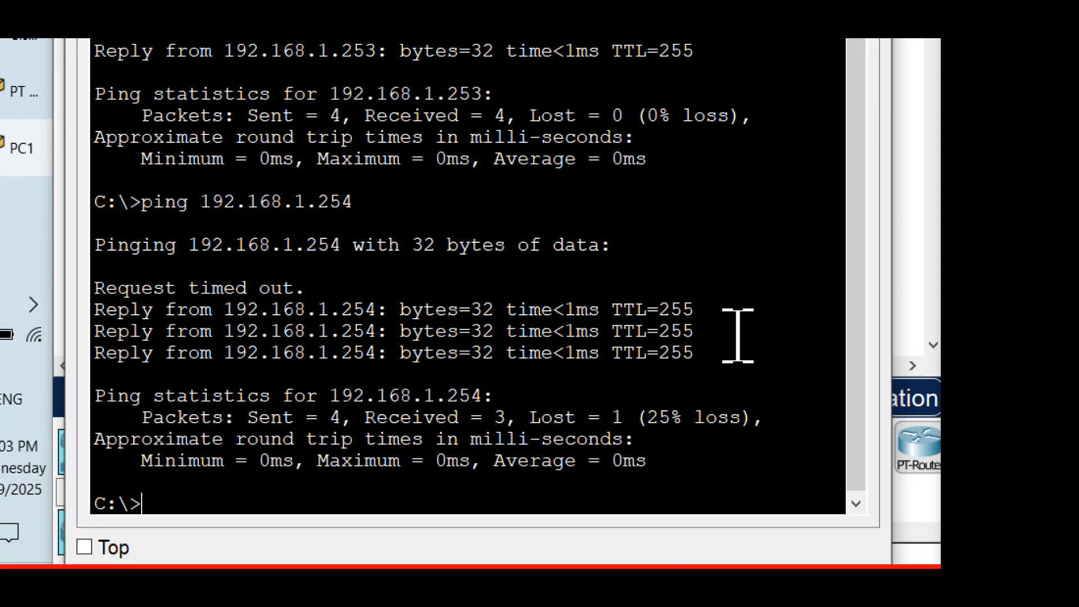
Step: Highlight the replies from S2 and repeat the ping to 192.168.1.254
{"action": "left_click_drag", "start_coordinate": [720, 346], "coordinate": [102, 330]}
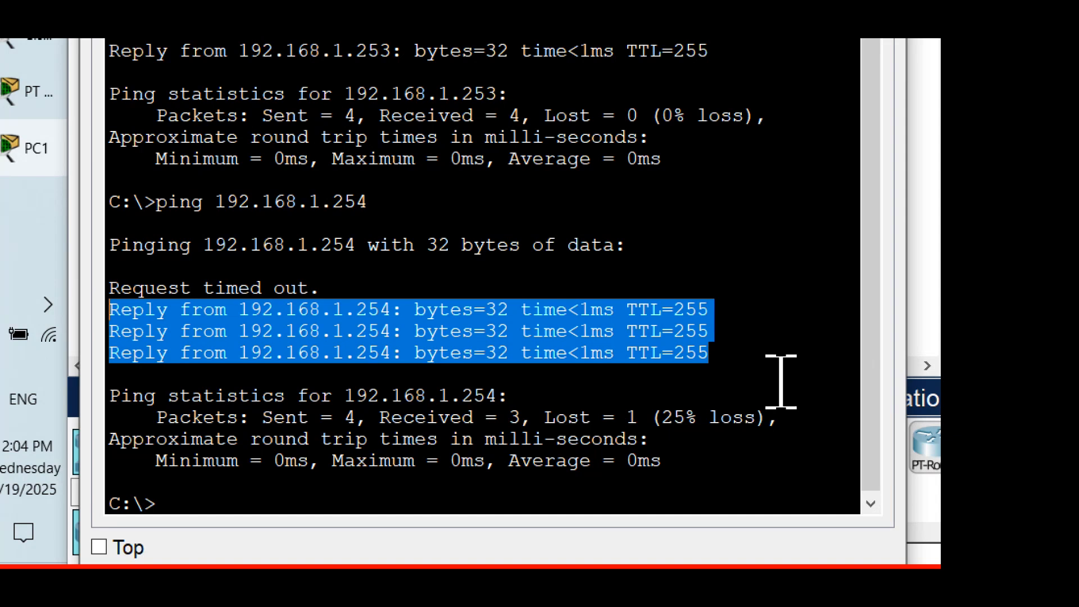
{"action": "left_click", "coordinate": [742, 499]}
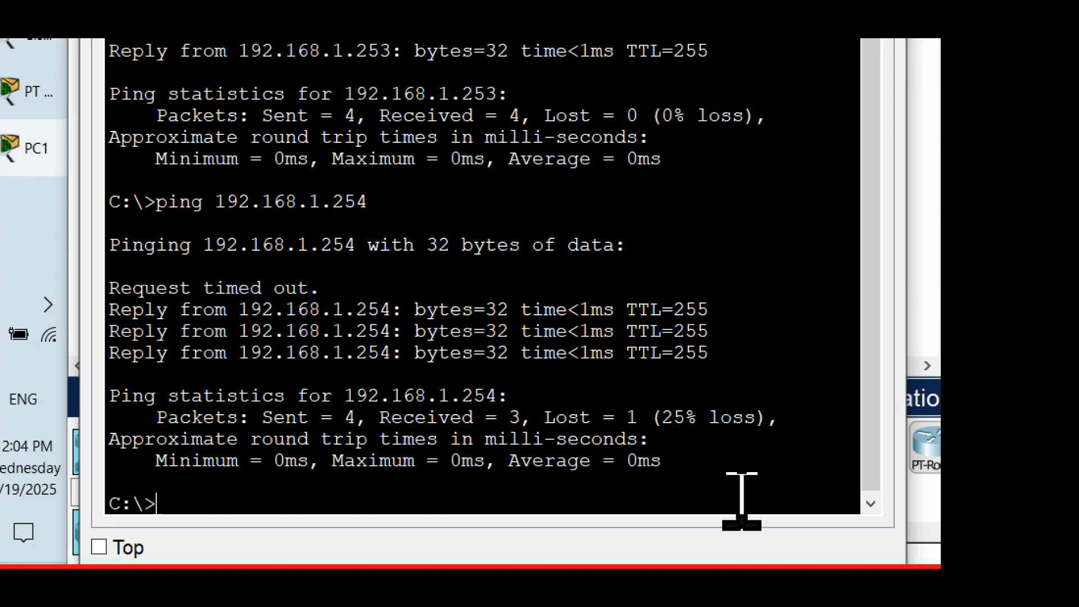
{"action": "key", "text": "Up"}
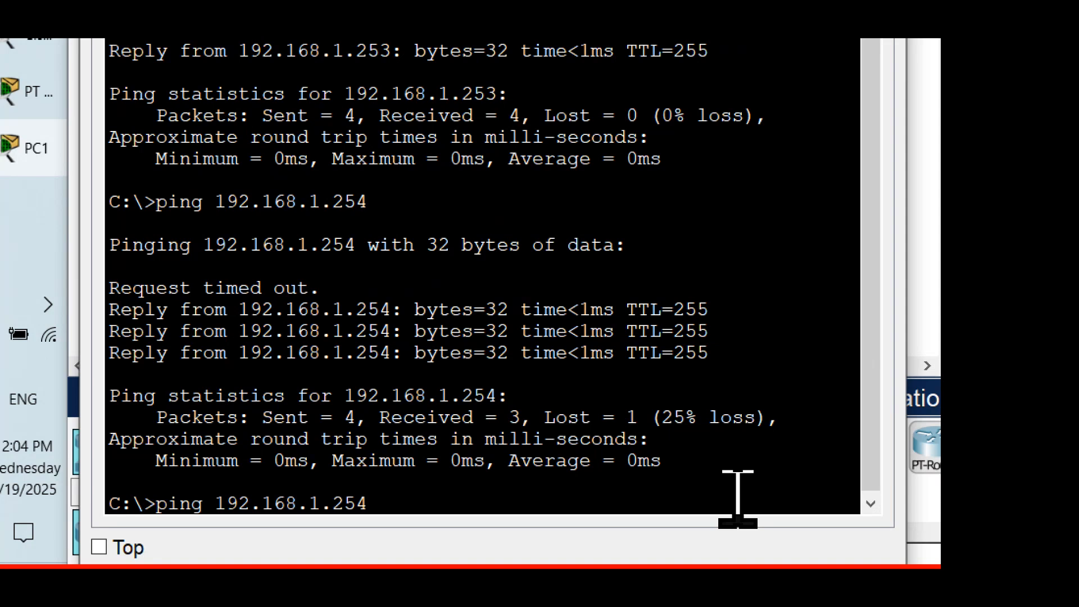
{"action": "key", "text": "Return"}
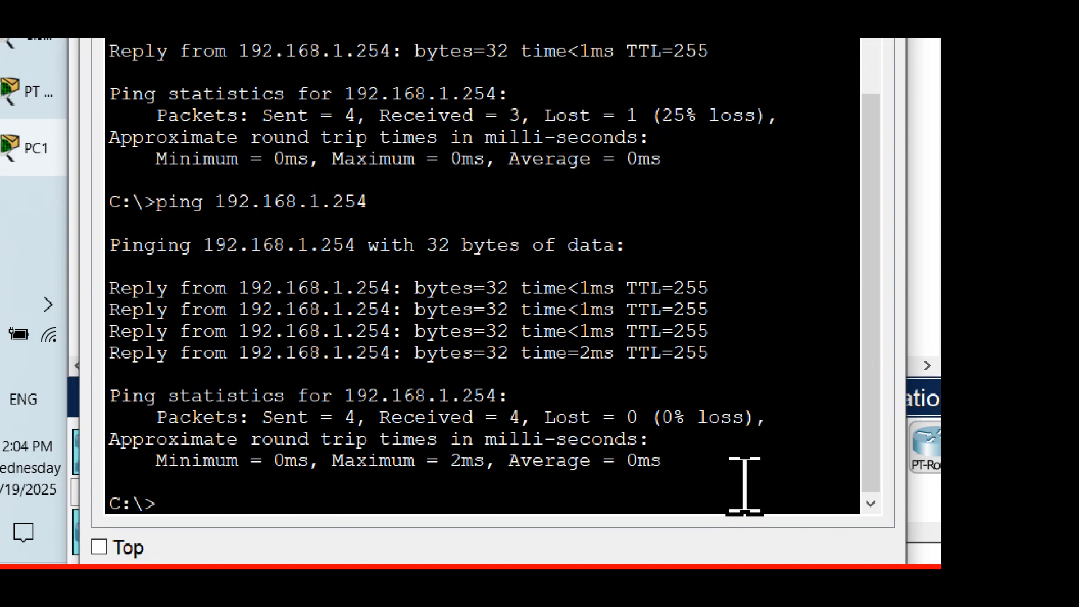
Step: Compare the packet statistics of the two pings to S2 by highlighting each Packets line
{"action": "left_click_drag", "start_coordinate": [770, 420], "coordinate": [111, 420]}
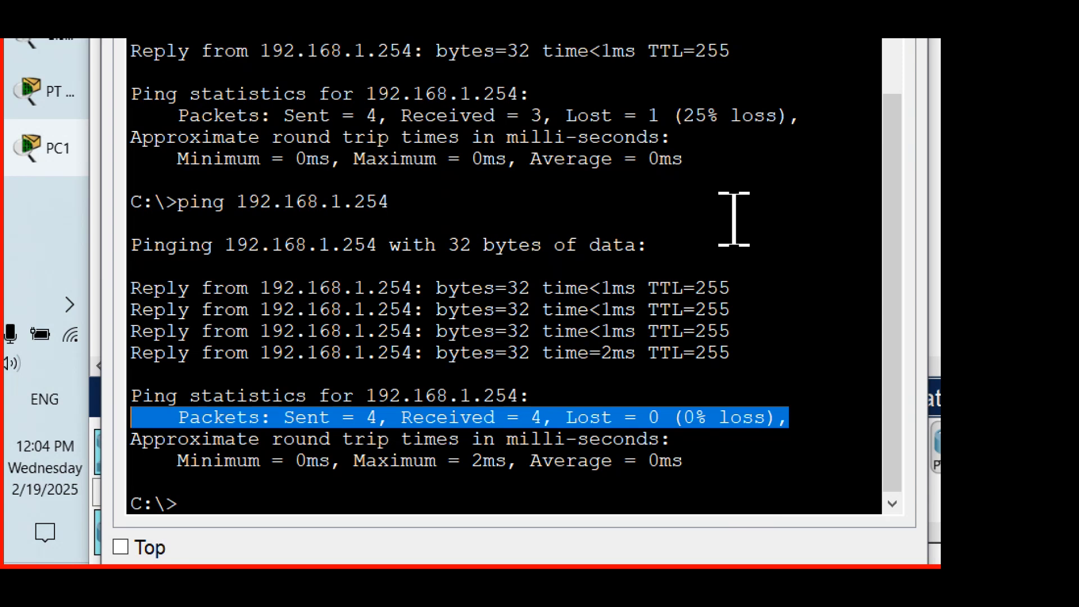
{"action": "left_click_drag", "start_coordinate": [802, 115], "coordinate": [109, 116]}
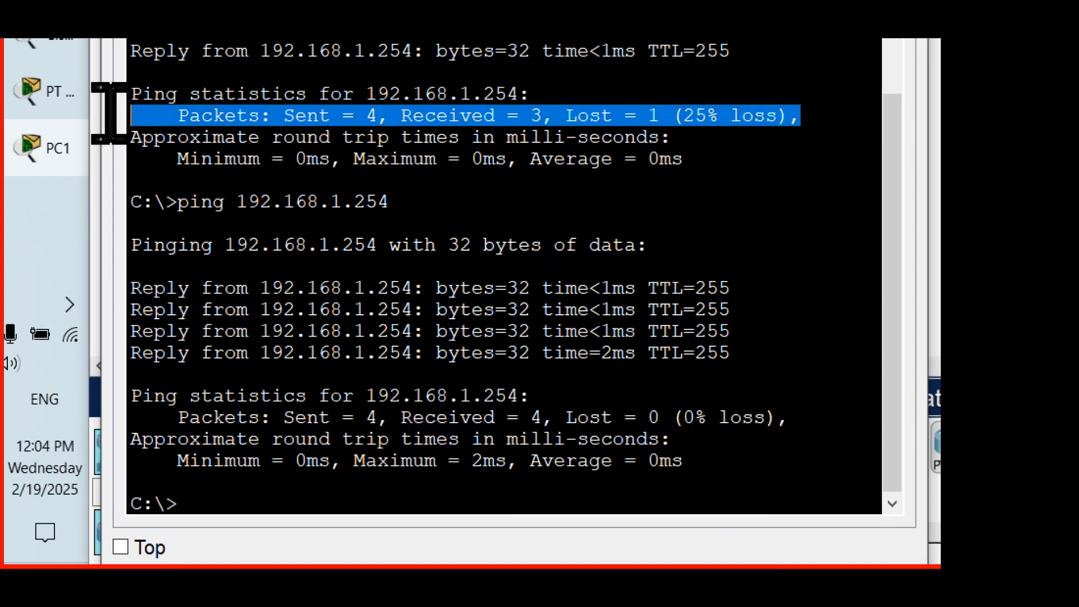
{"action": "left_click_drag", "start_coordinate": [785, 417], "coordinate": [92, 422]}
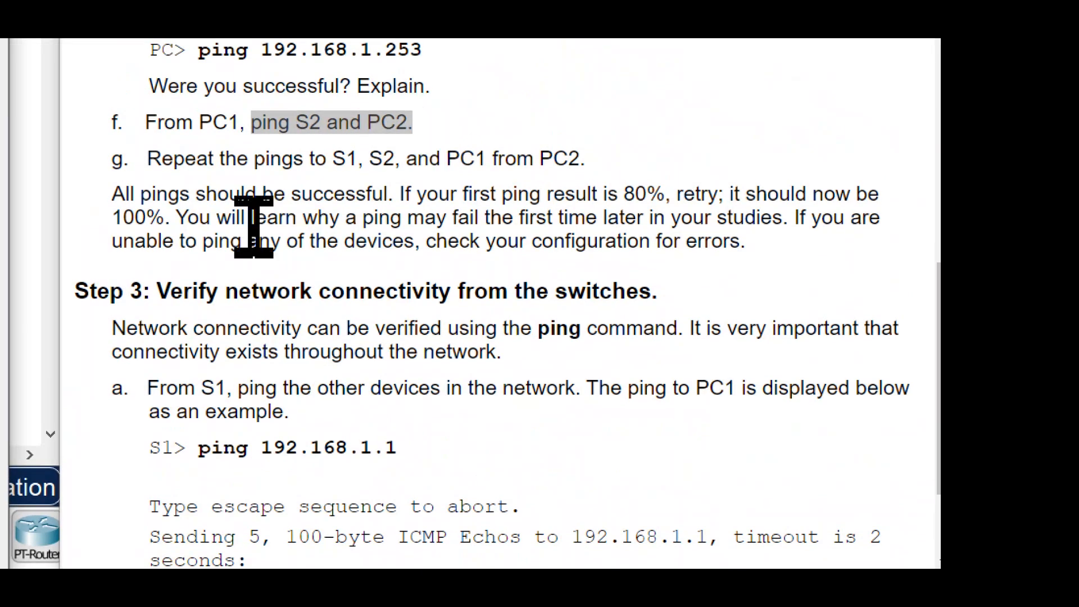
Step: Find PC2's row in the Addressing Table and highlight its IP address
{"action": "scroll", "coordinate": [691, 181], "scroll_direction": "up", "scroll_amount": 10}
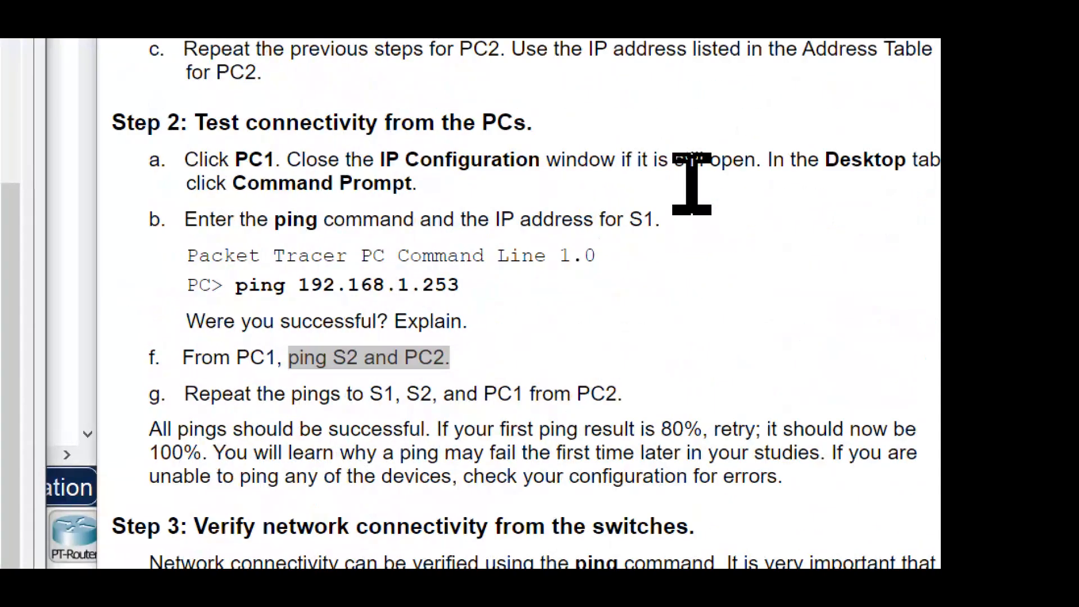
{"action": "scroll", "coordinate": [691, 182], "scroll_direction": "up", "scroll_amount": 15}
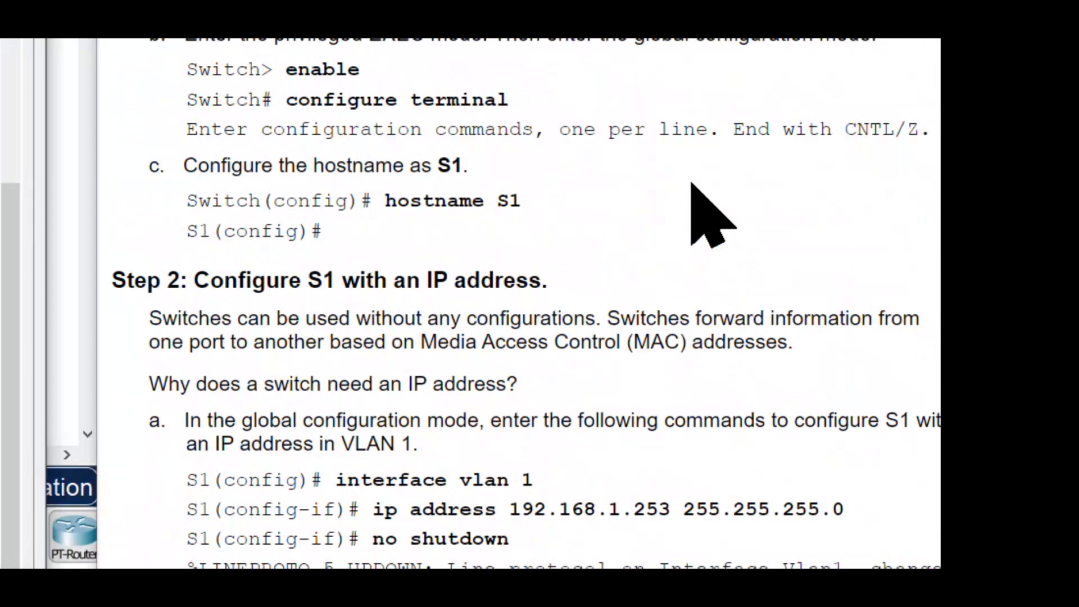
{"action": "scroll", "coordinate": [692, 182], "scroll_direction": "up", "scroll_amount": 5}
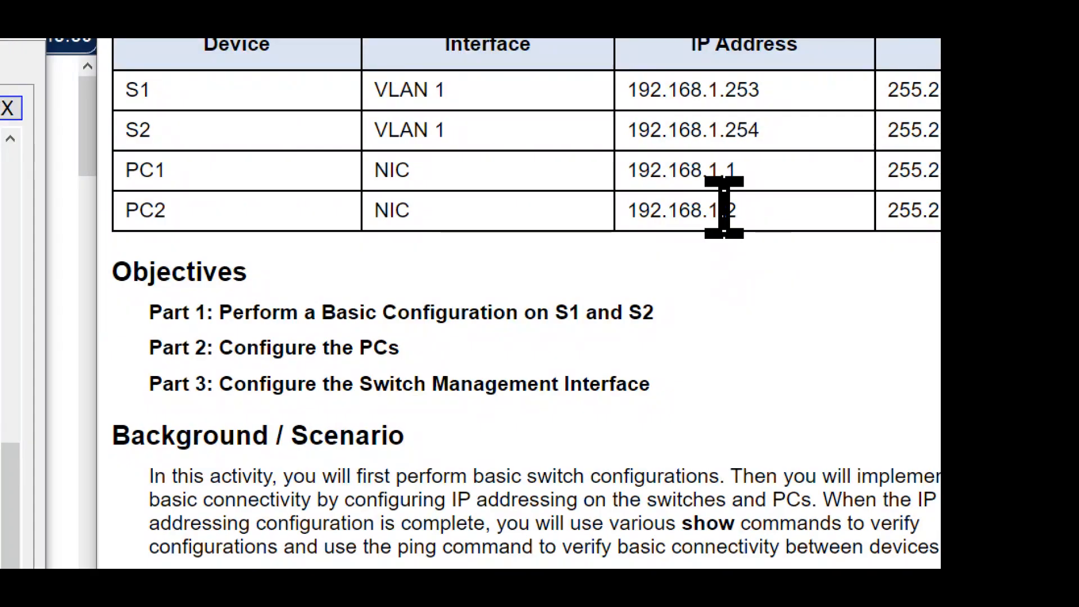
{"action": "left_click_drag", "start_coordinate": [733, 211], "coordinate": [590, 212]}
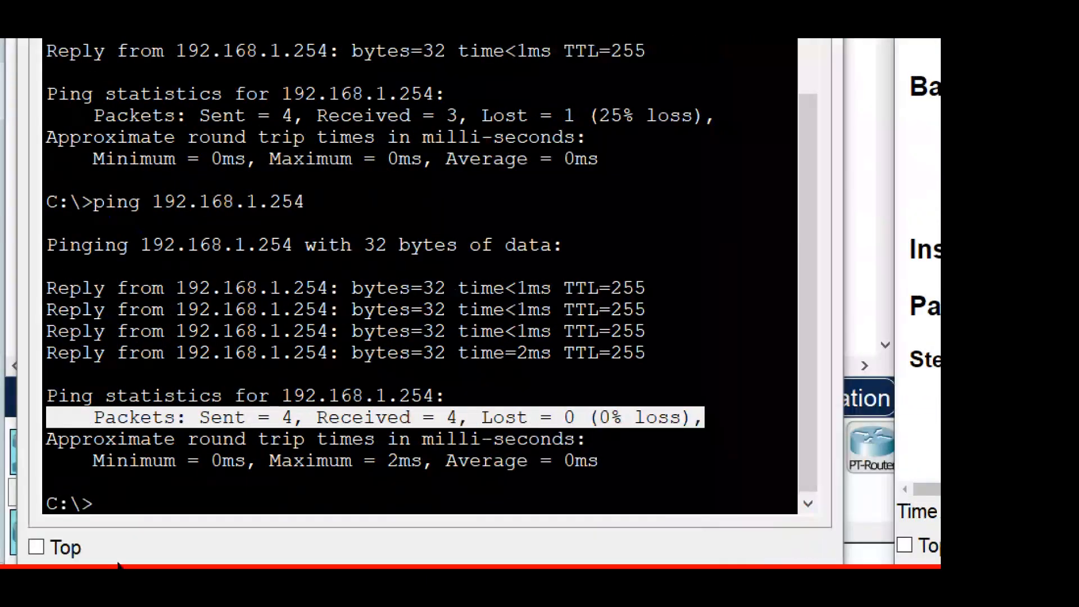
Step: Ping PC2 at 192.168.1.2 from PC1's Command Prompt by adapting the previous ping command
{"action": "left_click", "coordinate": [207, 489]}
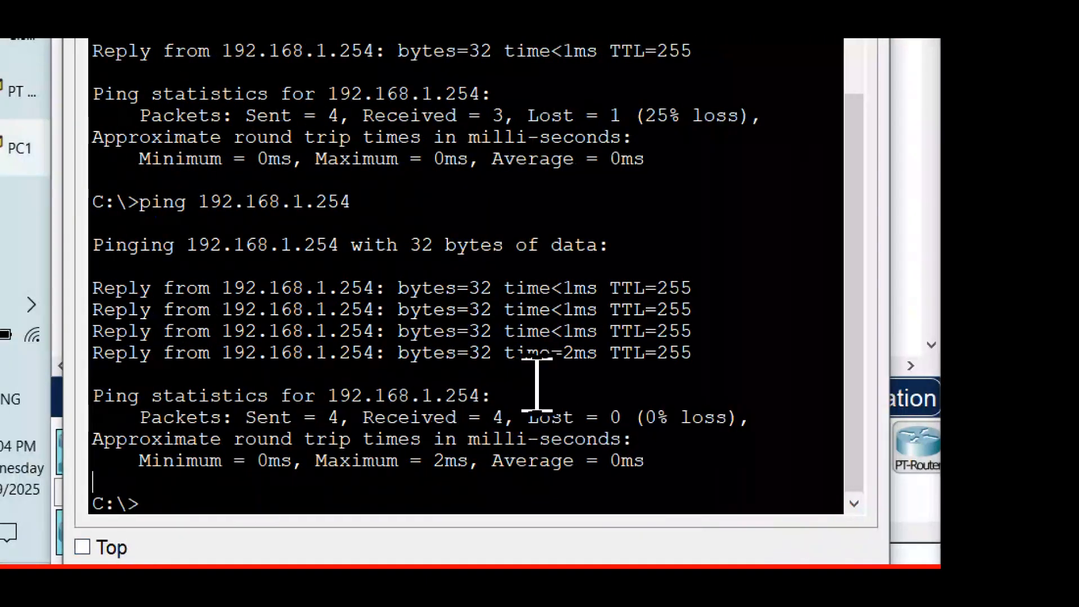
{"action": "key", "text": "Return"}
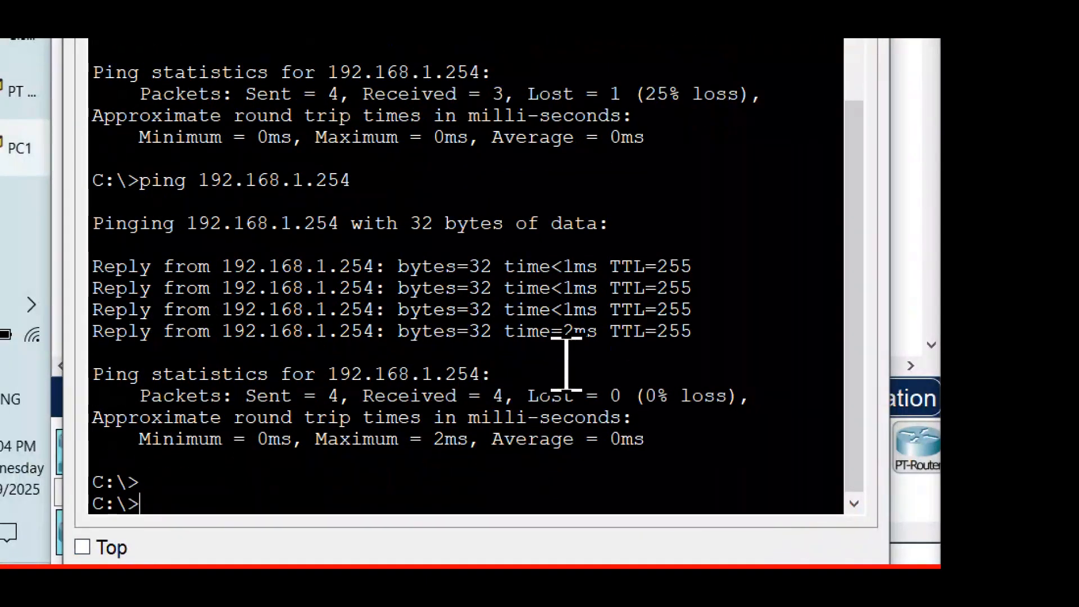
{"action": "key", "text": "Up"}
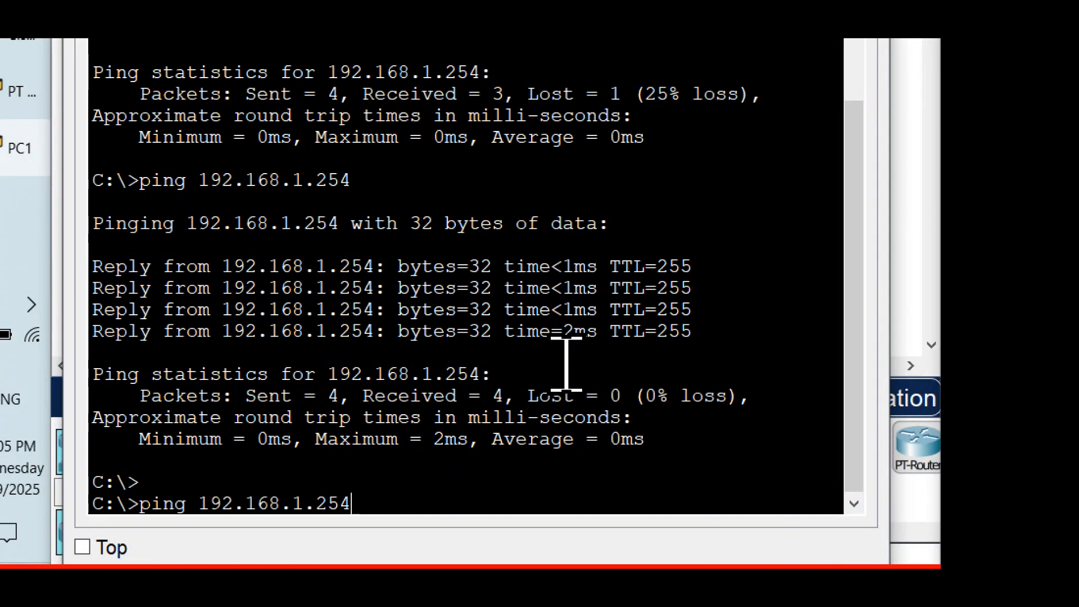
{"action": "key", "text": "BackSpace"}
{"action": "key", "text": "BackSpace"}
{"action": "key", "text": "Return"}
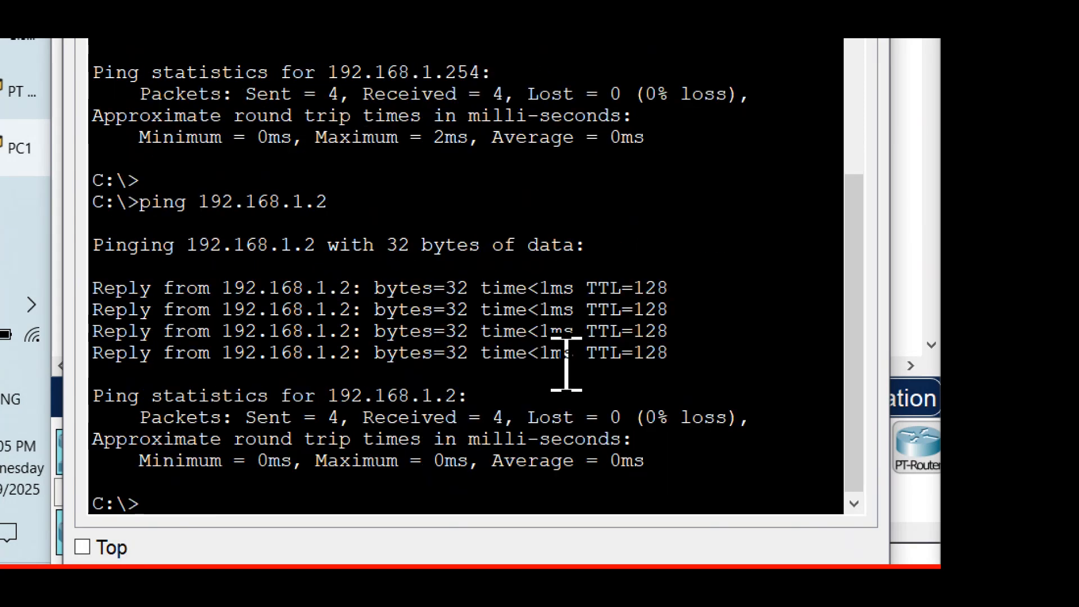
Step: Highlight the reply lines from PC2 in the ping output
{"action": "scroll", "coordinate": [566, 364], "scroll_direction": "up", "scroll_amount": 1}
{"action": "left_click_drag", "start_coordinate": [671, 413], "coordinate": [62, 343]}
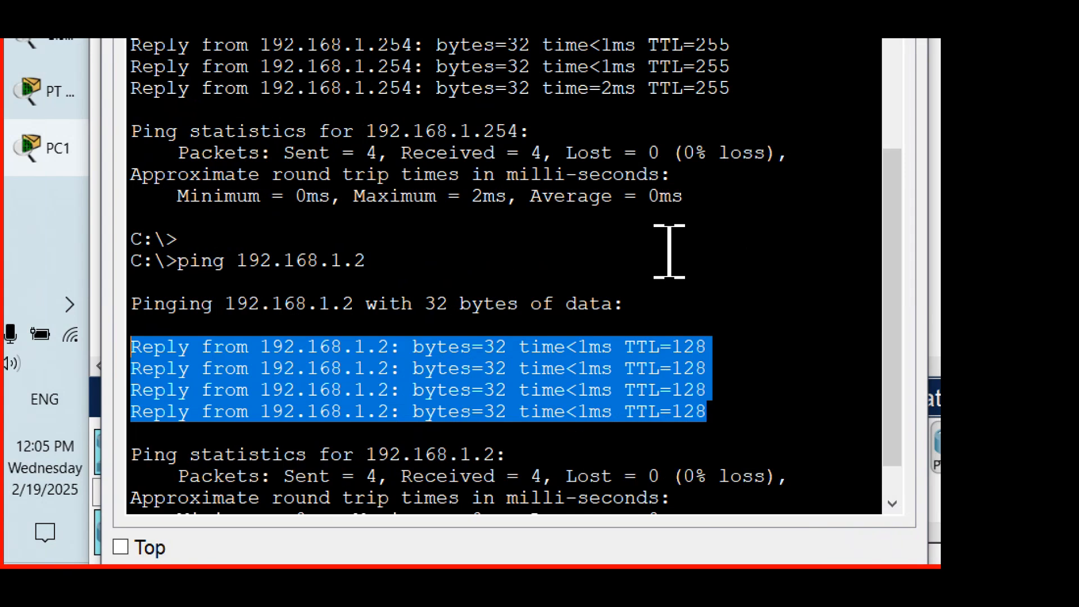
{"action": "scroll", "coordinate": [765, 458], "scroll_direction": "down", "scroll_amount": 1}
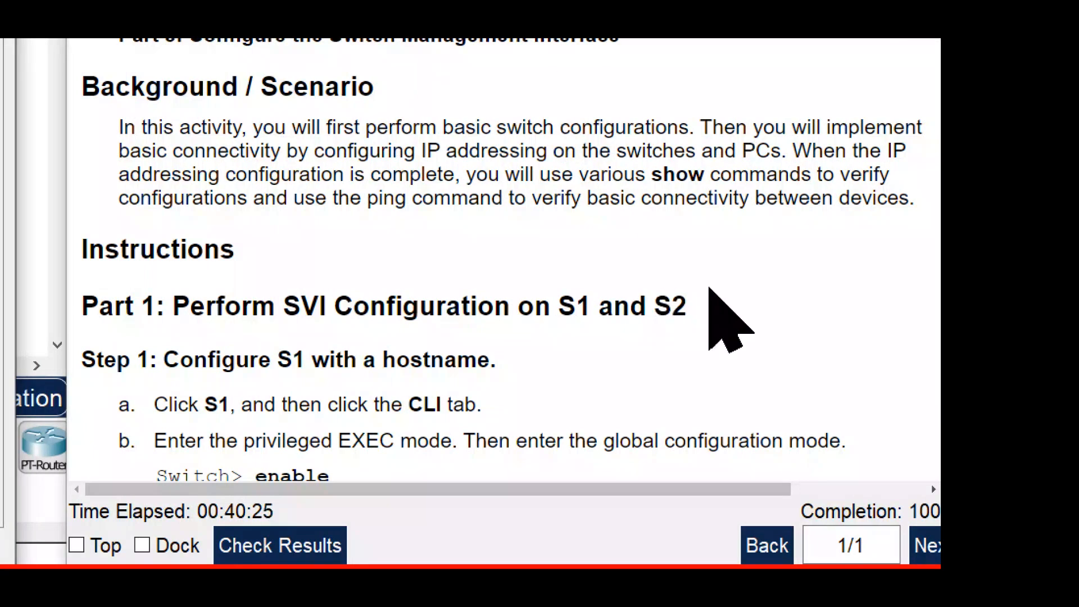
Step: Review the Step 2 instructions on testing connectivity from the PCs and highlight the S2 and PC2 ping targets
{"action": "scroll", "coordinate": [716, 312], "scroll_direction": "down", "scroll_amount": 10}
{"action": "scroll", "coordinate": [766, 225], "scroll_direction": "down", "scroll_amount": 20}
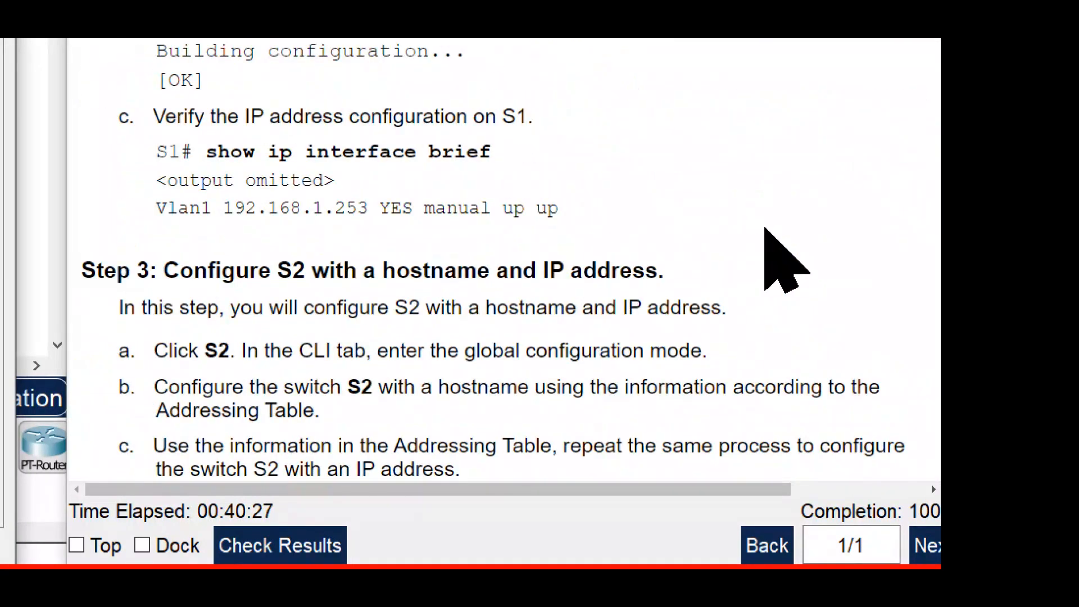
{"action": "scroll", "coordinate": [766, 225], "scroll_direction": "down", "scroll_amount": 5}
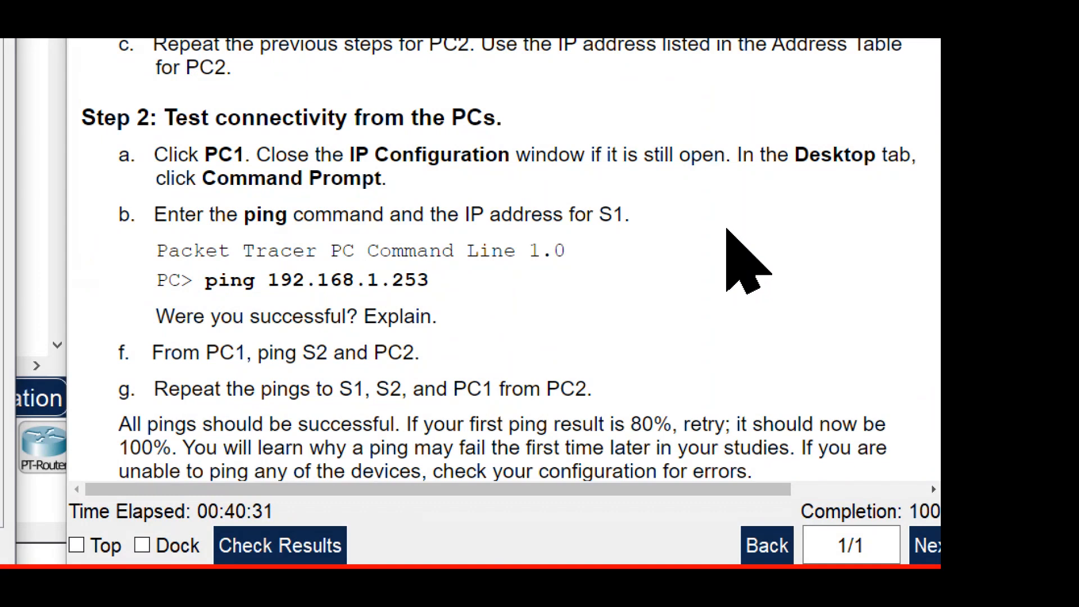
{"action": "scroll", "coordinate": [741, 242], "scroll_direction": "up", "scroll_amount": 1}
{"action": "scroll", "coordinate": [742, 241], "scroll_direction": "up", "scroll_amount": 1}
{"action": "scroll", "coordinate": [742, 241], "scroll_direction": "up", "scroll_amount": 2}
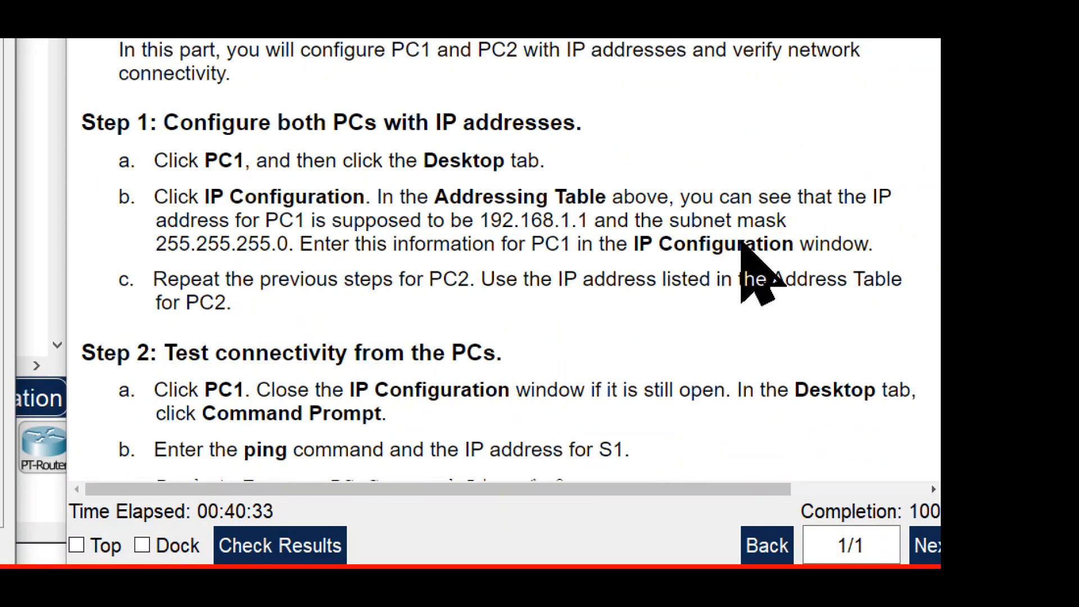
{"action": "scroll", "coordinate": [742, 242], "scroll_direction": "down", "scroll_amount": 2}
{"action": "scroll", "coordinate": [741, 242], "scroll_direction": "down", "scroll_amount": 5}
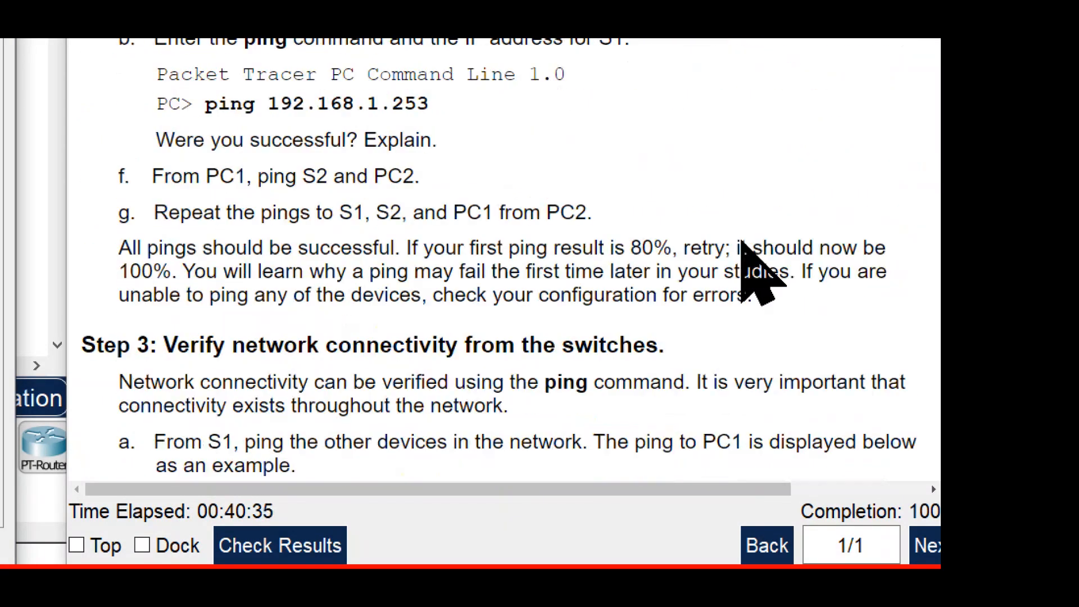
{"action": "scroll", "coordinate": [742, 242], "scroll_direction": "up", "scroll_amount": 1}
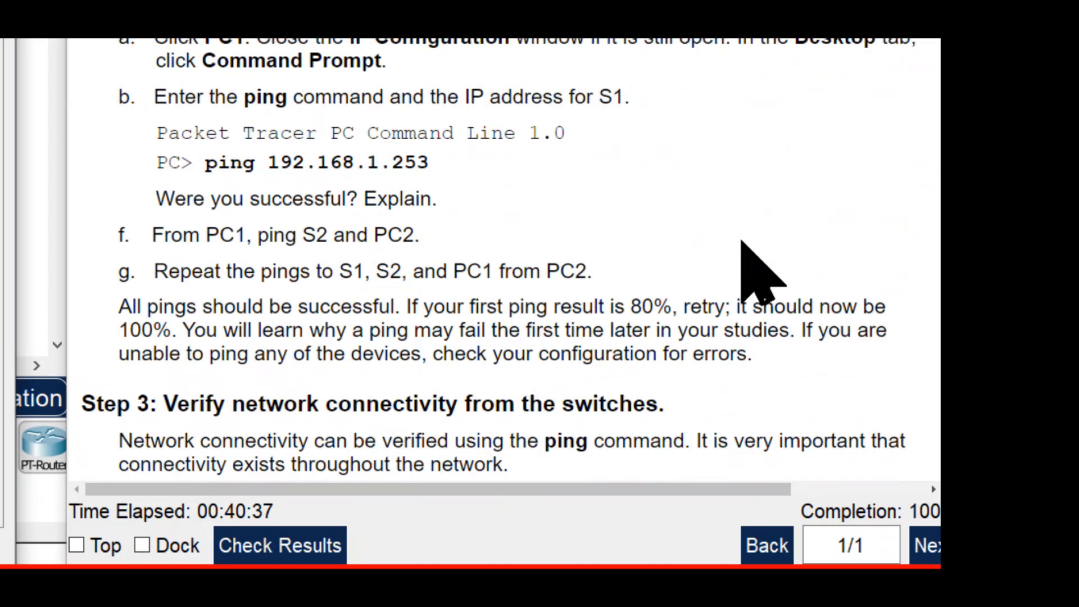
{"action": "left_click_drag", "start_coordinate": [418, 235], "coordinate": [285, 239]}
Step: Read the Step 3 instructions on verifying connectivity from the switches and highlight the sentence about retrying an 80% first ping
{"action": "scroll", "coordinate": [504, 365], "scroll_direction": "down", "scroll_amount": 4}
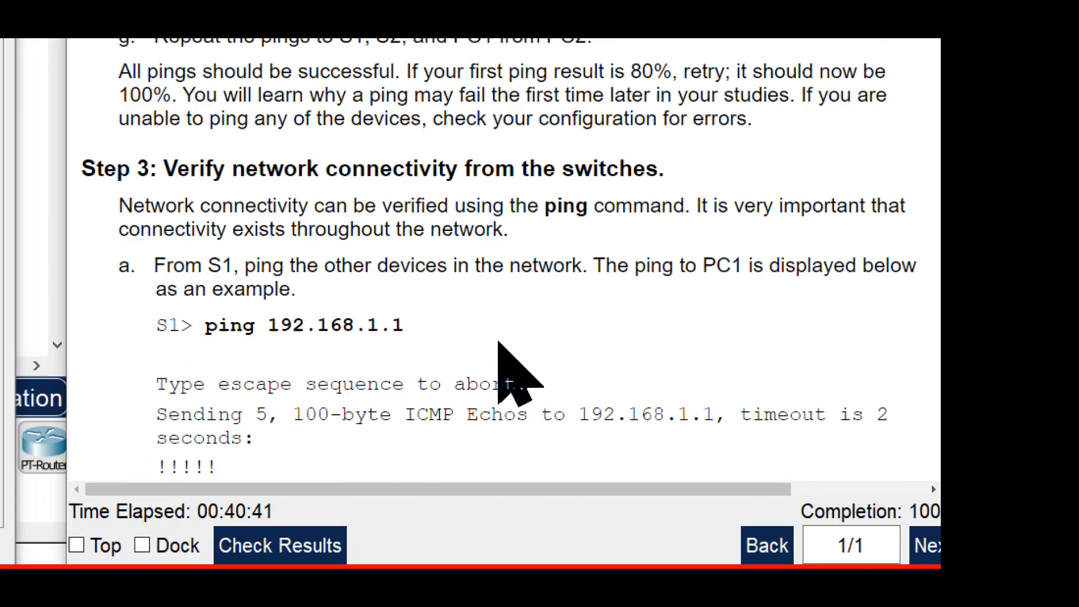
{"action": "scroll", "coordinate": [498, 343], "scroll_direction": "down", "scroll_amount": 3}
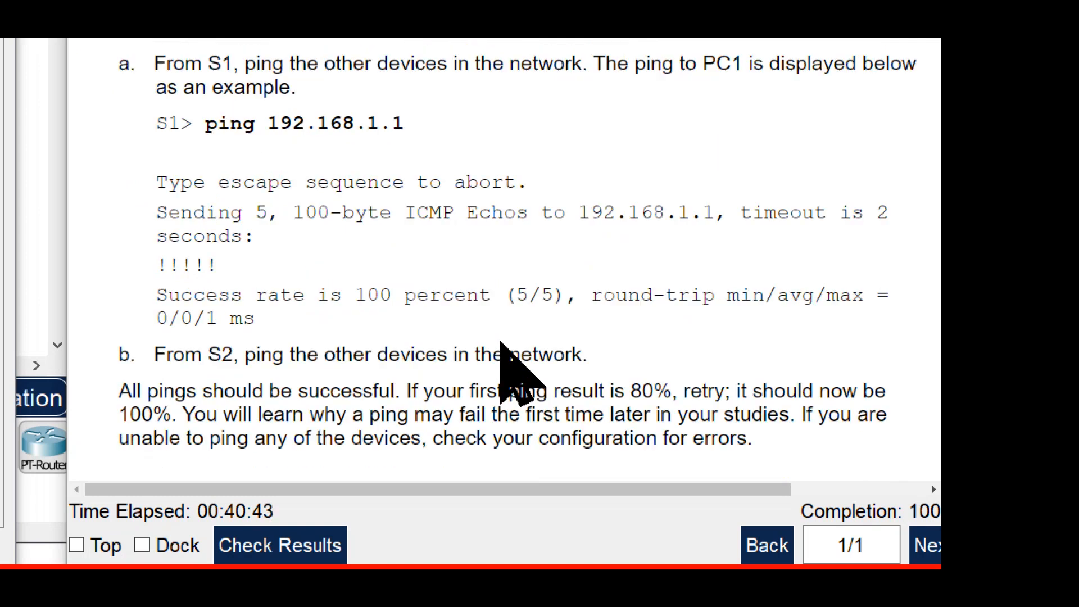
{"action": "left_click_drag", "start_coordinate": [255, 318], "coordinate": [195, 318]}
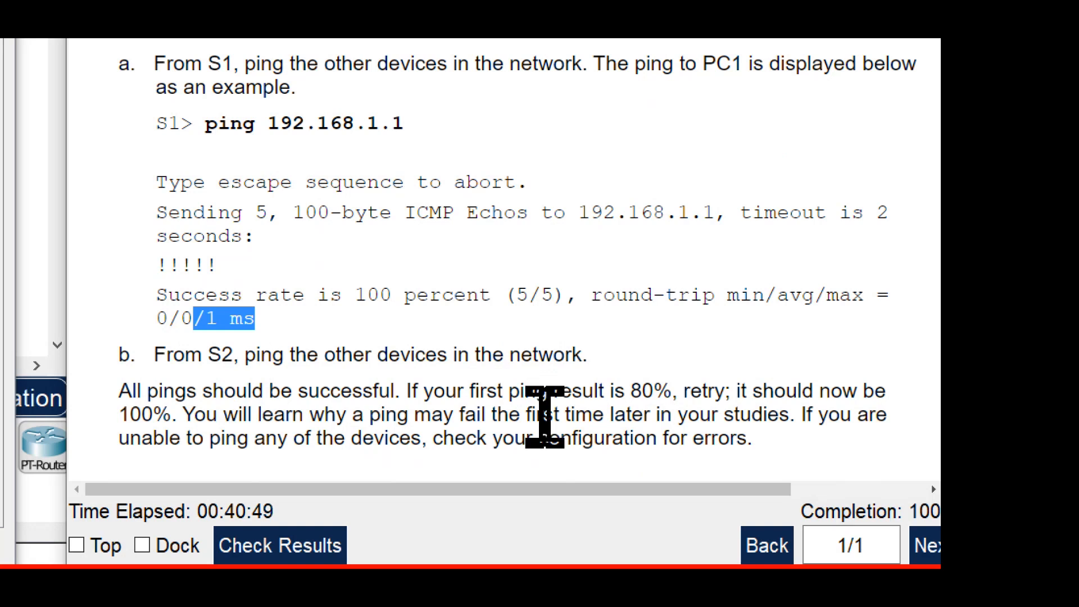
{"action": "left_click_drag", "start_coordinate": [407, 390], "coordinate": [174, 416]}
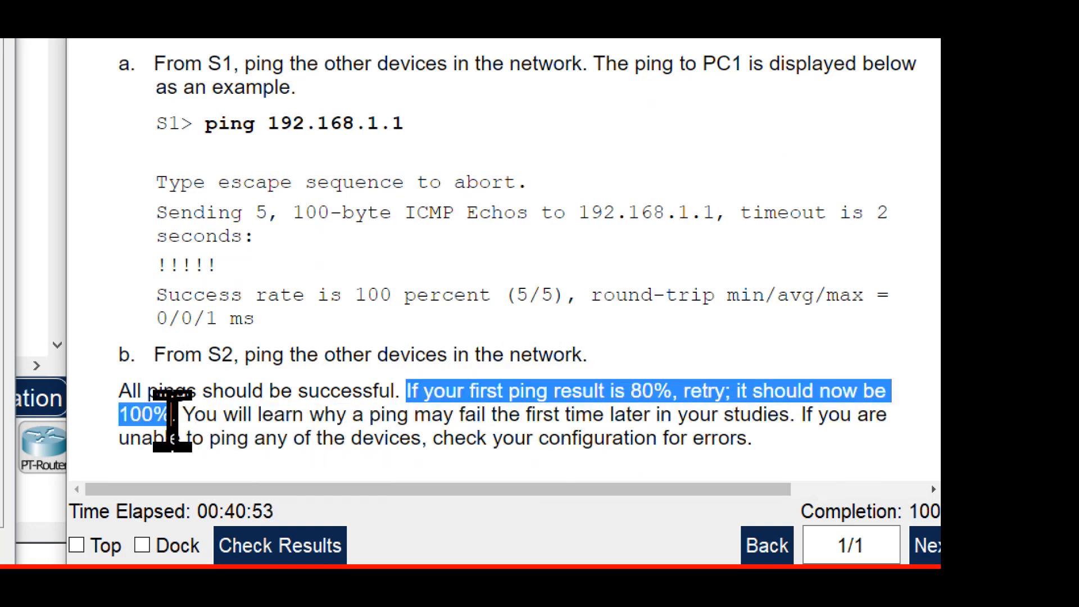